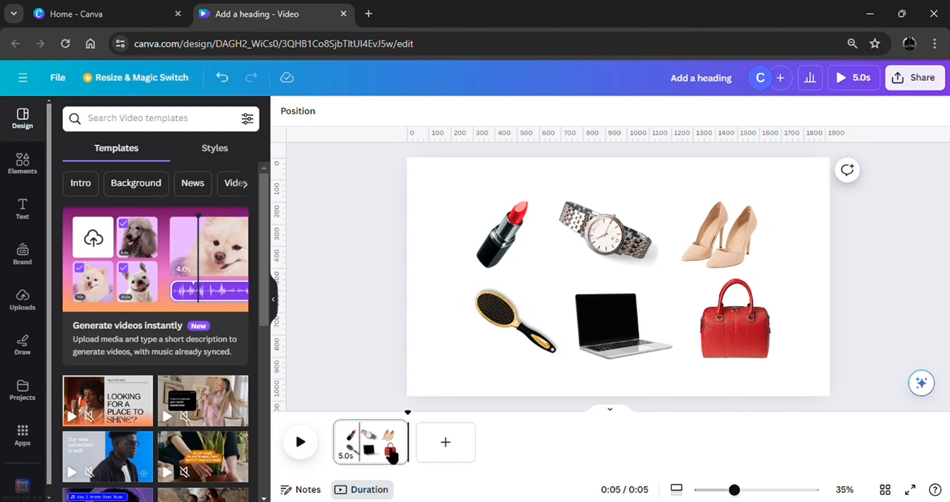
# Add a blank second page to the video and search the graphics elements for "3d podium".
pyautogui.click(443, 441)
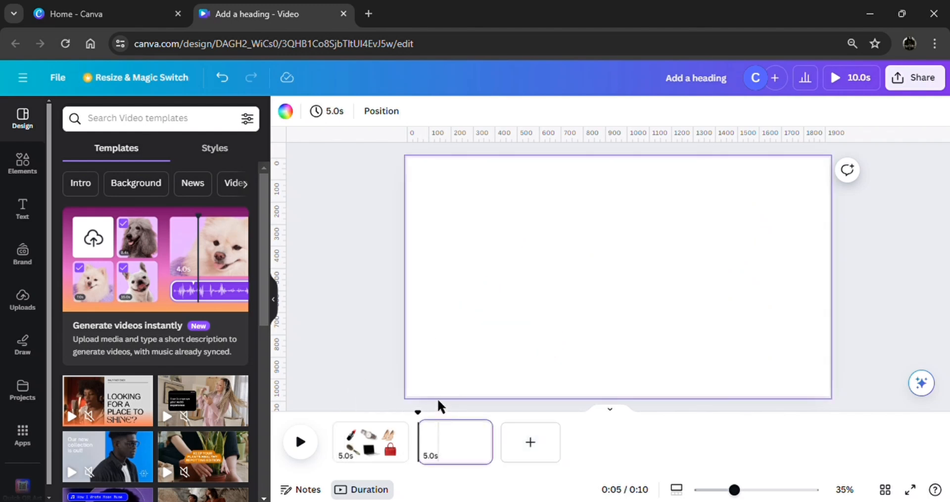
pyautogui.click(19, 171)
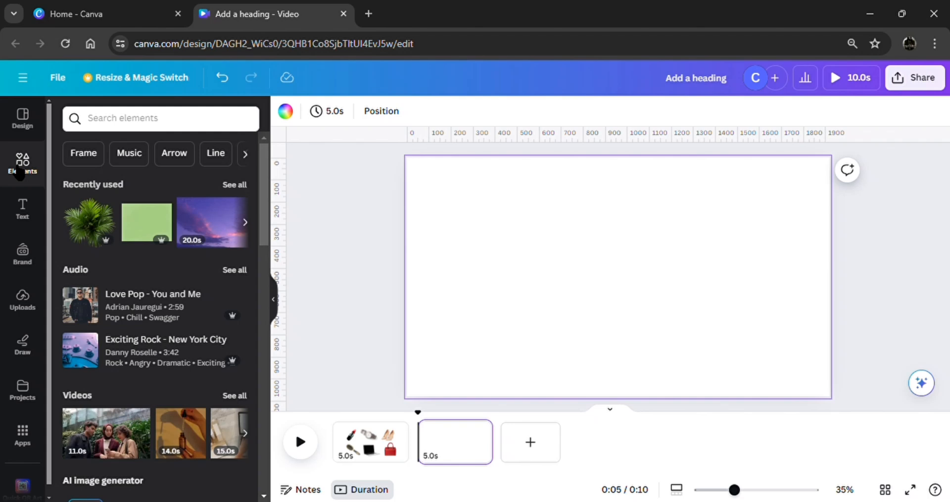
pyautogui.click(125, 130)
pyautogui.click(108, 181)
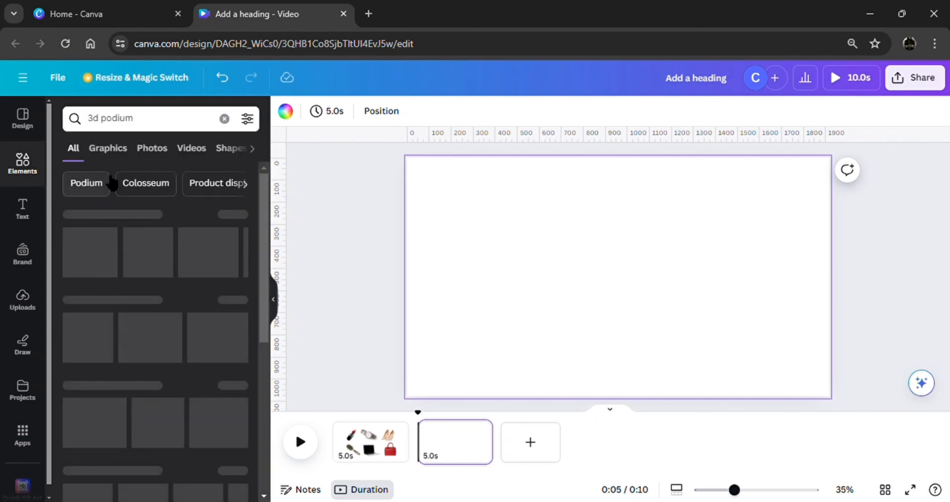
pyautogui.click(120, 147)
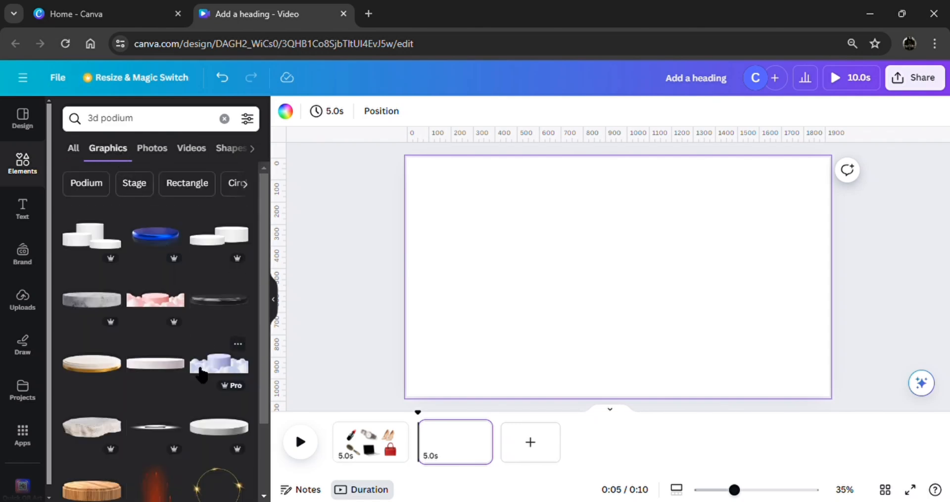
# Insert the white two-tier podium with the gold band, shrink it and place it in the lower middle of the page.
pyautogui.scroll(-6, 200, 374)
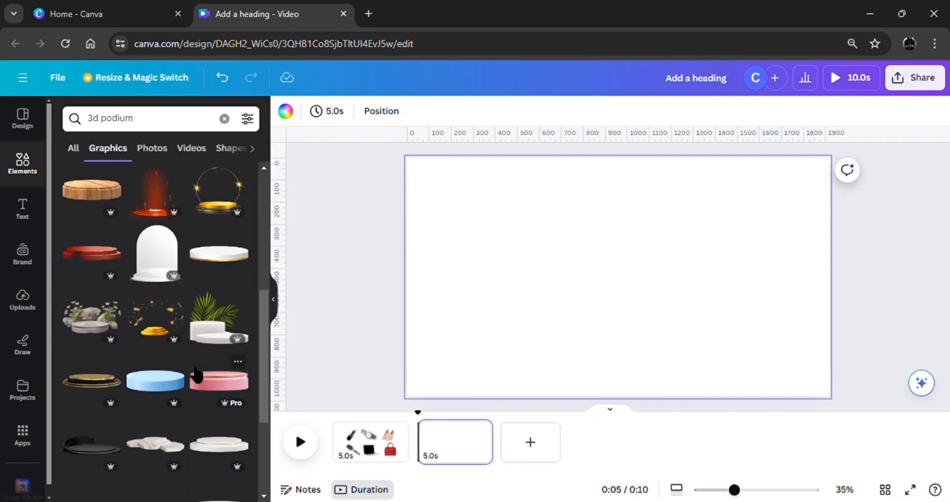
pyautogui.scroll(-3, 197, 375)
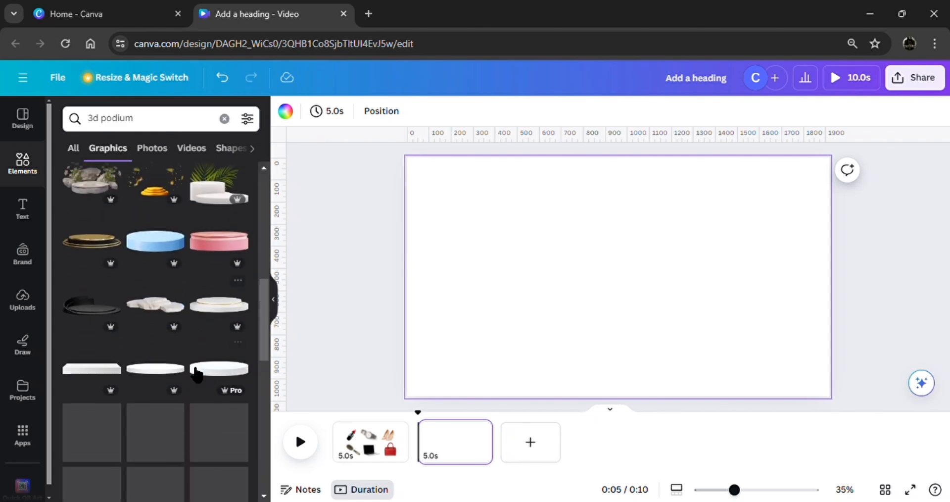
pyautogui.click(226, 311)
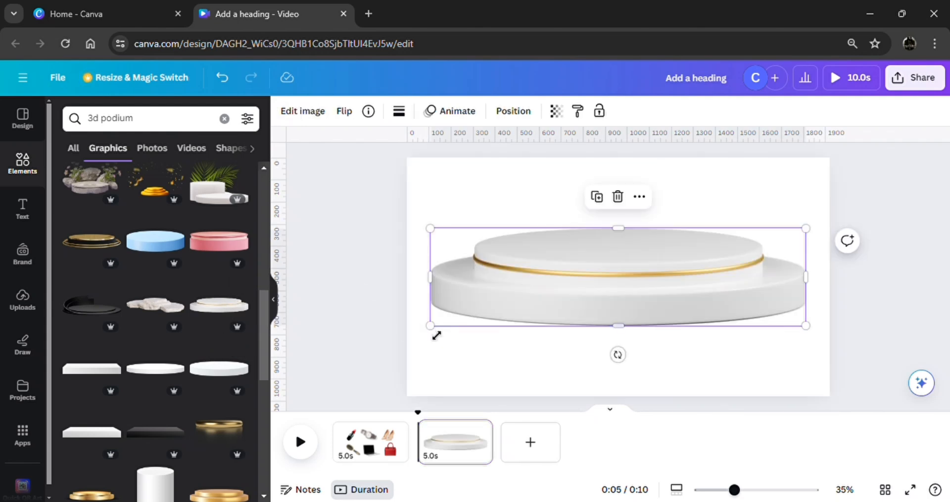
pyautogui.moveTo(431, 327); pyautogui.dragTo(579, 287)
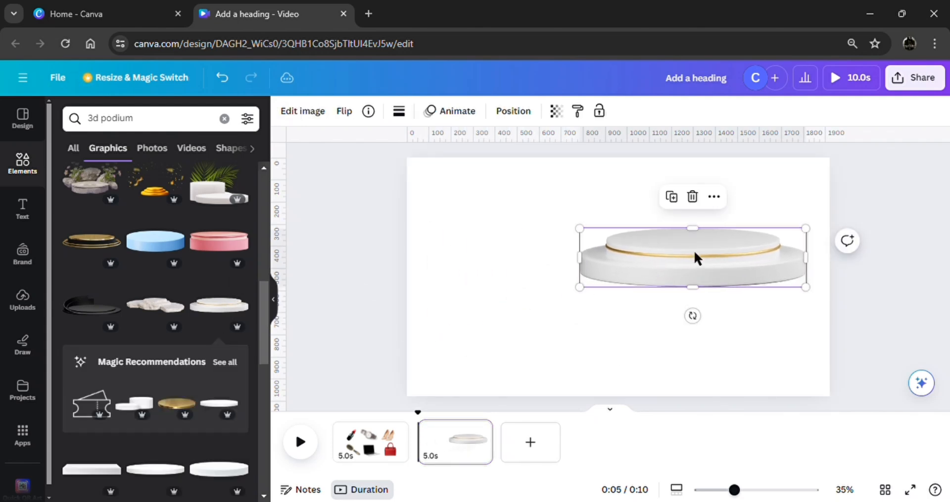
pyautogui.moveTo(695, 257); pyautogui.dragTo(624, 343)
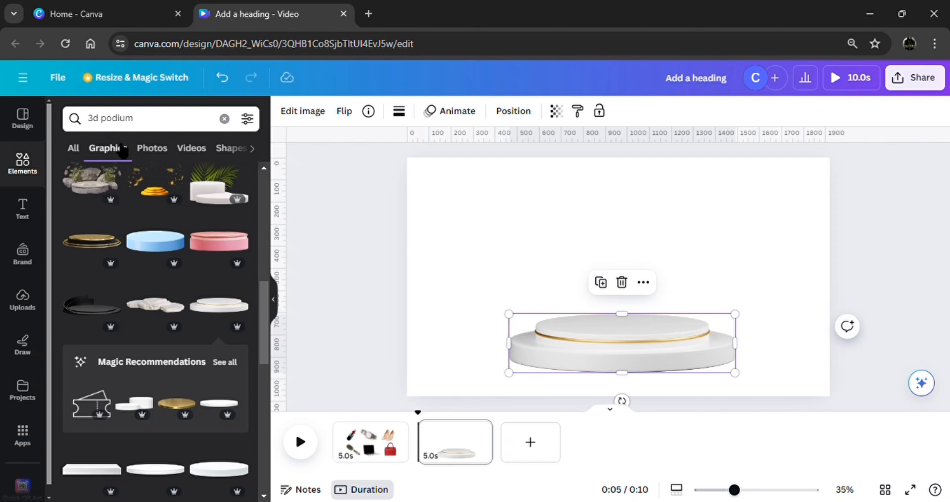
# Add the recently used red cube at the podium's right end, with a smaller duplicate overlapping its lower-right corner.
pyautogui.click(224, 118)
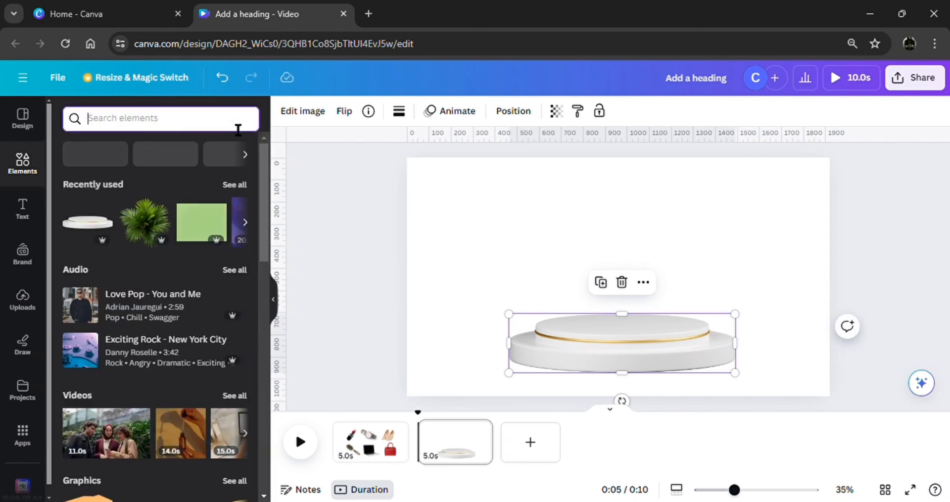
pyautogui.click(235, 185)
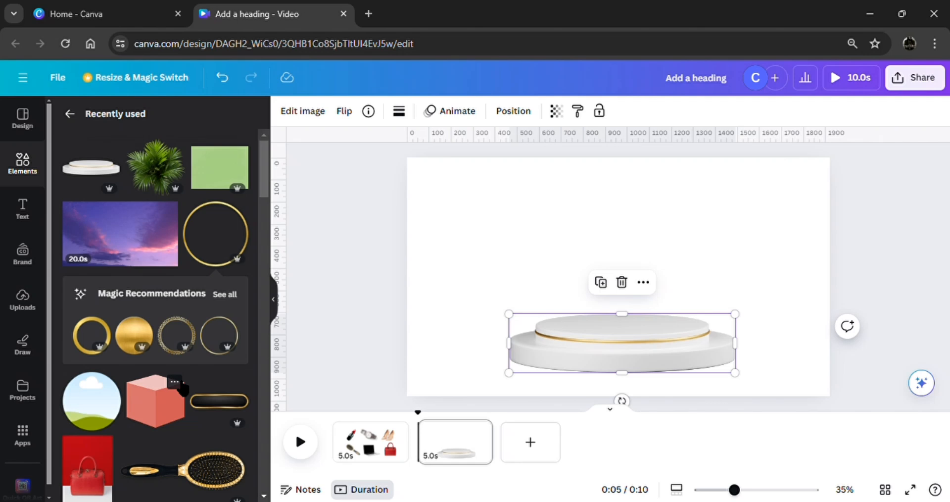
pyautogui.click(179, 386)
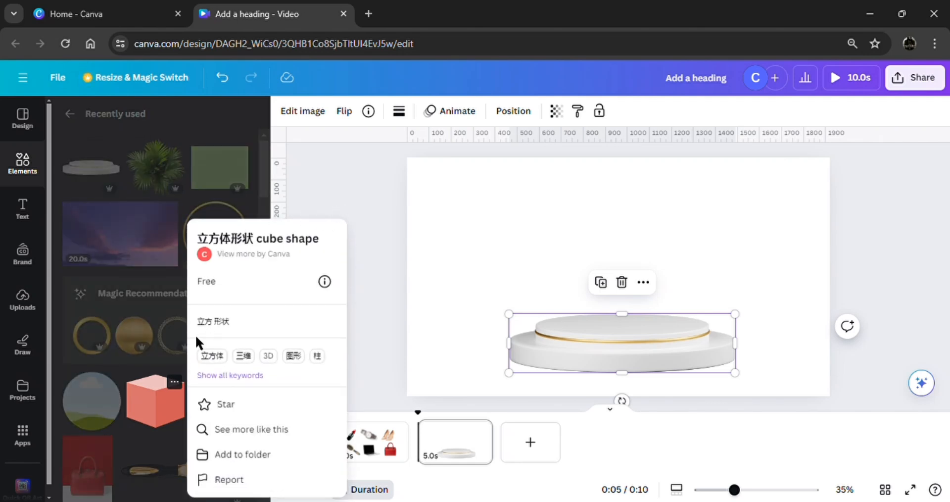
pyautogui.click(166, 398)
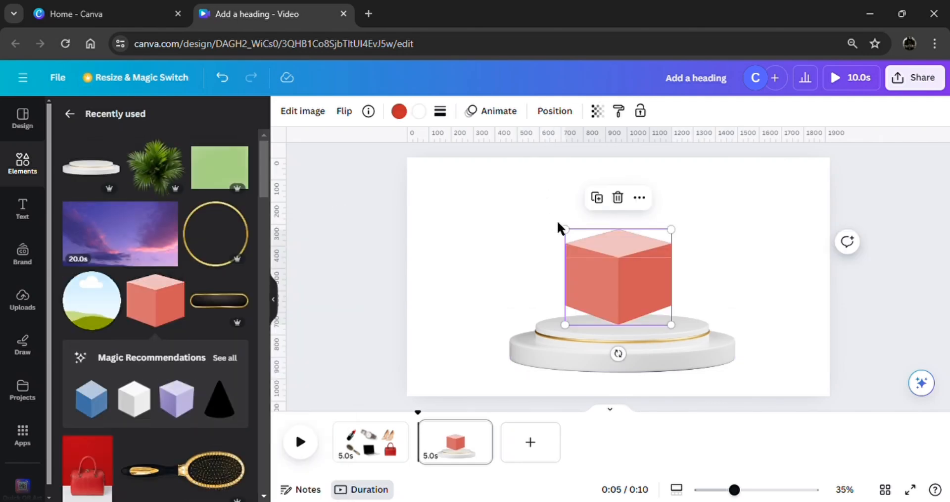
pyautogui.moveTo(566, 231); pyautogui.dragTo(587, 247)
pyautogui.moveTo(618, 282); pyautogui.dragTo(702, 313)
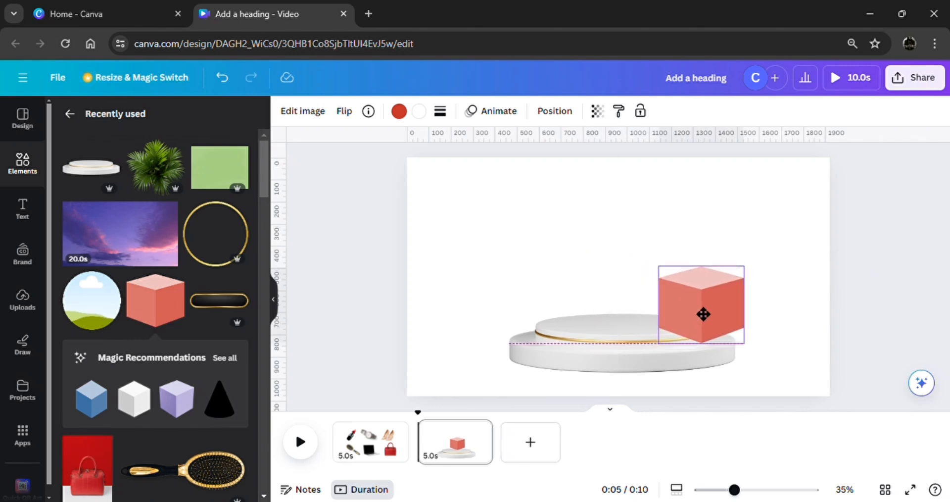
pyautogui.click(684, 239)
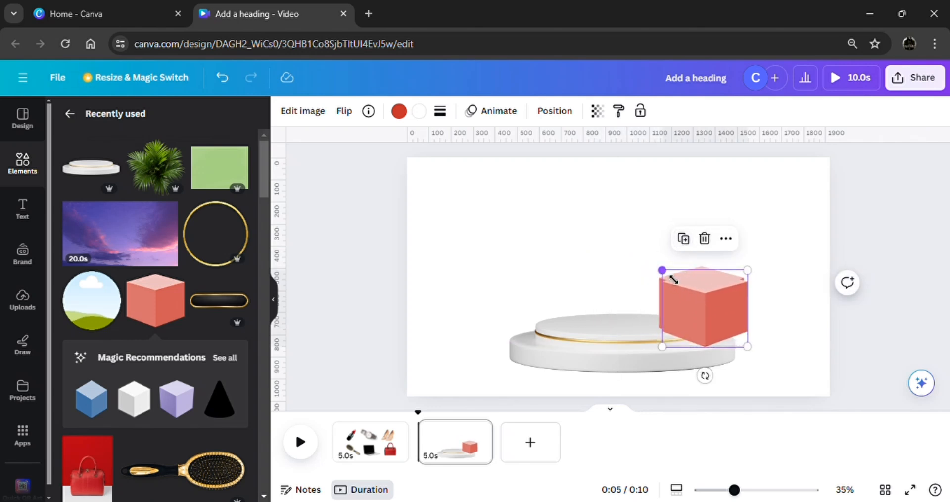
pyautogui.moveTo(673, 279); pyautogui.dragTo(749, 338)
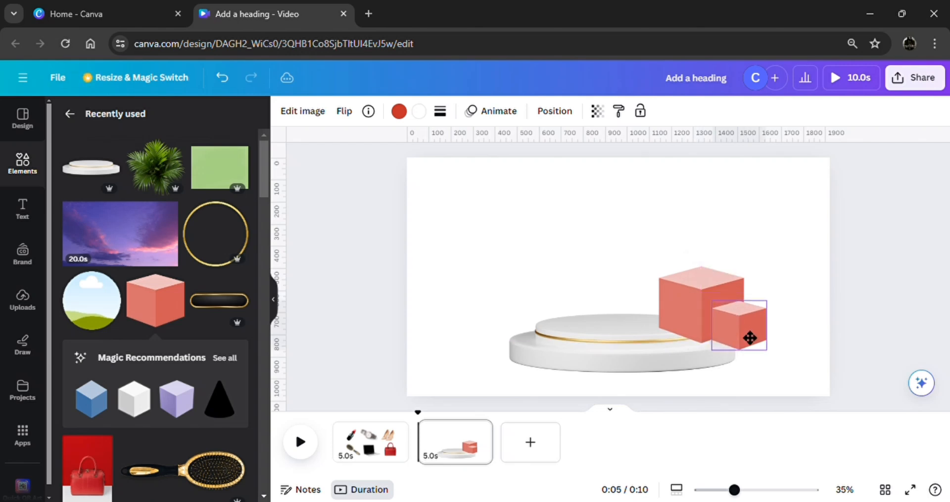
# Move the podium up the page and duplicate the cube pair on the left, with the small cube on its outer side.
pyautogui.click(636, 347)
pyautogui.moveTo(636, 345); pyautogui.dragTo(507, 315)
pyautogui.click(710, 235)
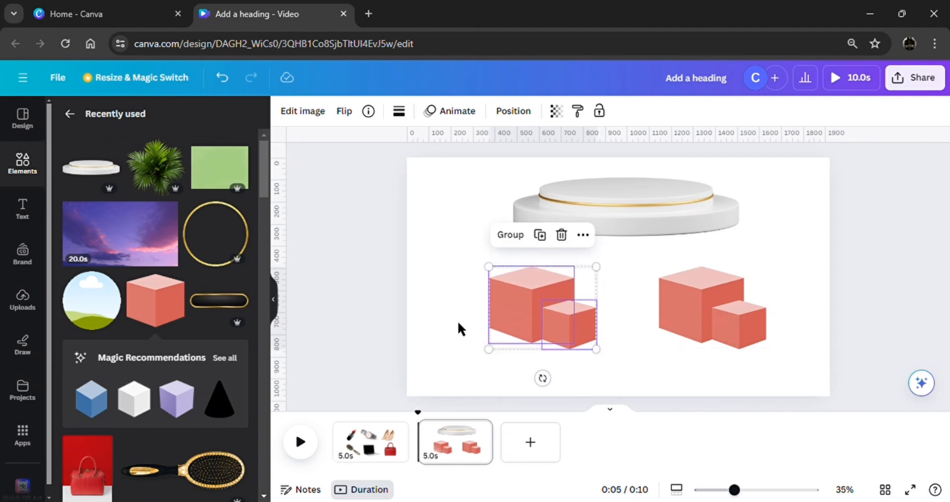
pyautogui.click(457, 319)
pyautogui.click(557, 319)
pyautogui.moveTo(569, 328); pyautogui.dragTo(499, 338)
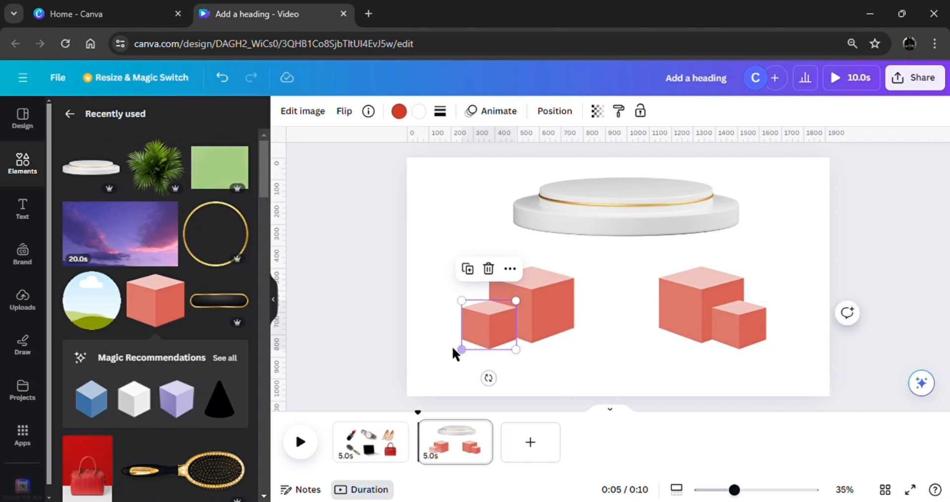
# Move the podium back down between the two cube pairs and bring it to the front.
pyautogui.click(494, 254)
pyautogui.click(588, 201)
pyautogui.moveTo(631, 233); pyautogui.dragTo(624, 339)
pyautogui.click(643, 253)
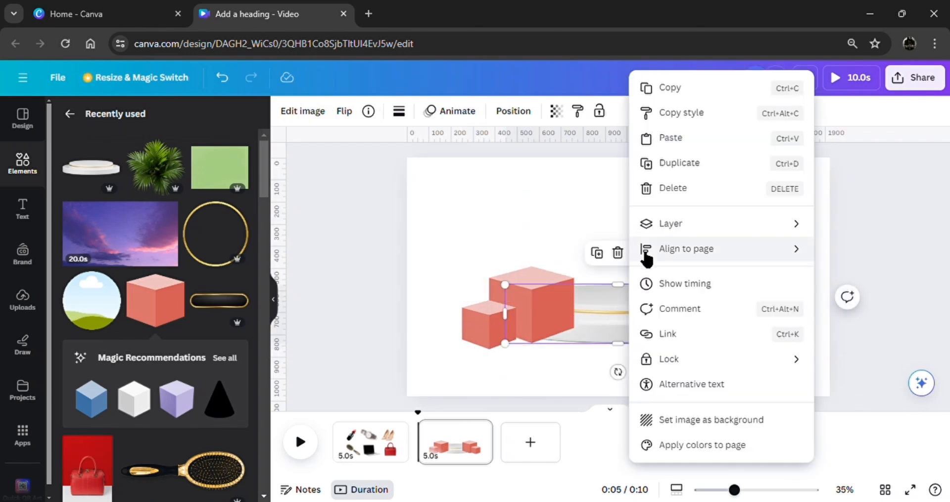
pyautogui.moveTo(714, 227)
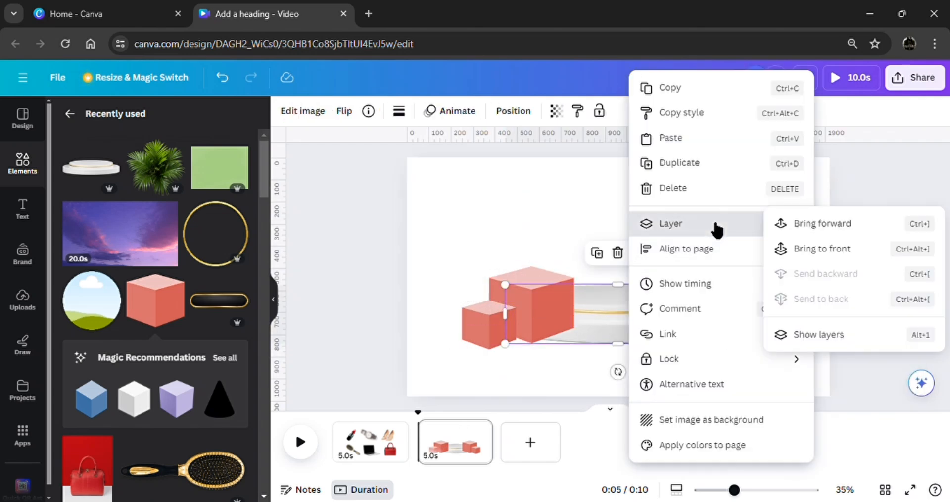
pyautogui.click(814, 250)
# Enlarge the podium slightly and lower it so it overlaps the inner parts of both cube pairs.
pyautogui.moveTo(654, 322); pyautogui.dragTo(646, 350)
pyautogui.moveTo(736, 303); pyautogui.dragTo(751, 299)
pyautogui.moveTo(664, 323); pyautogui.dragTo(663, 346)
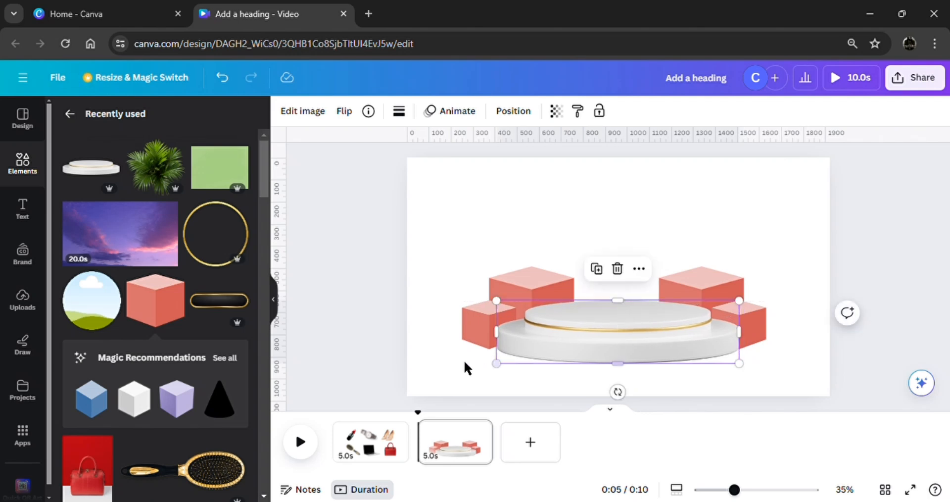
# Move the podium and all four cubes together down to the bottom edge of the page.
pyautogui.click(399, 366)
pyautogui.moveTo(345, 361); pyautogui.dragTo(749, 236)
pyautogui.moveTo(677, 319); pyautogui.dragTo(681, 352)
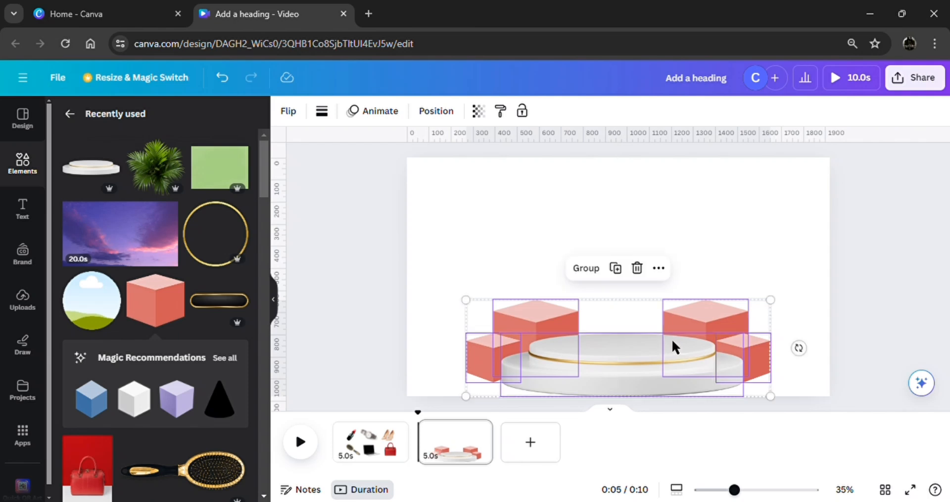
pyautogui.click(341, 305)
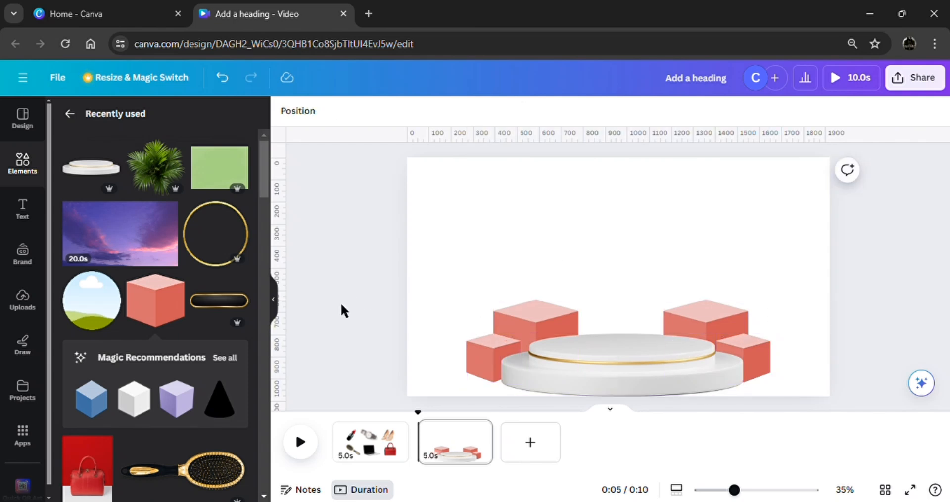
# Add the circular frame and the gold ring, shrinking the ring to about 521 × 520 in the page's upper-left area.
pyautogui.click(92, 311)
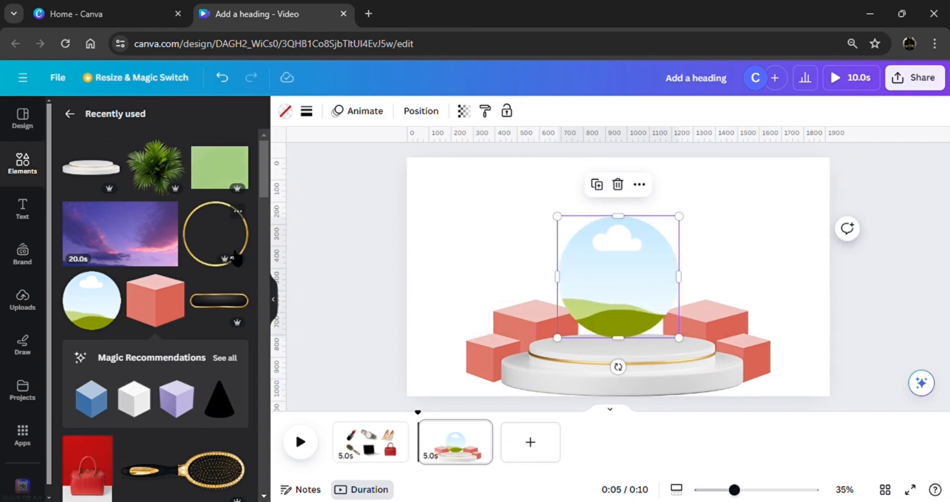
pyautogui.click(233, 239)
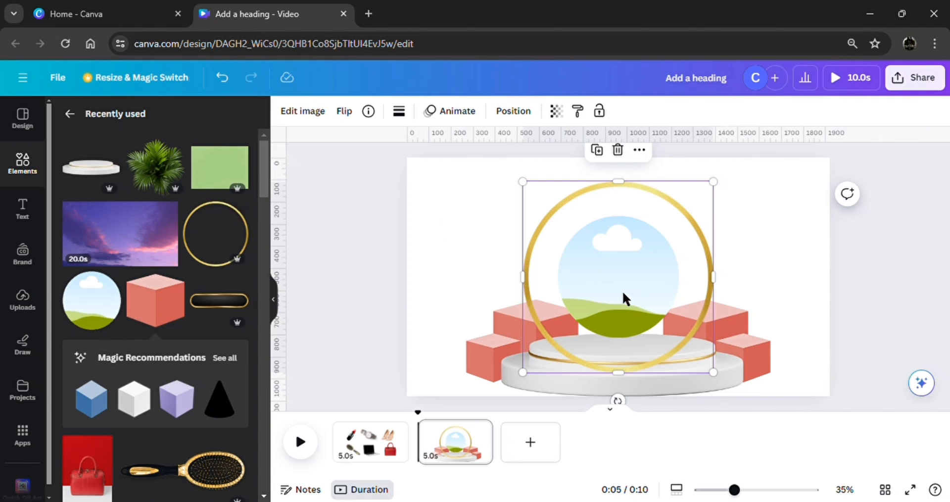
pyautogui.moveTo(622, 290); pyautogui.dragTo(524, 269)
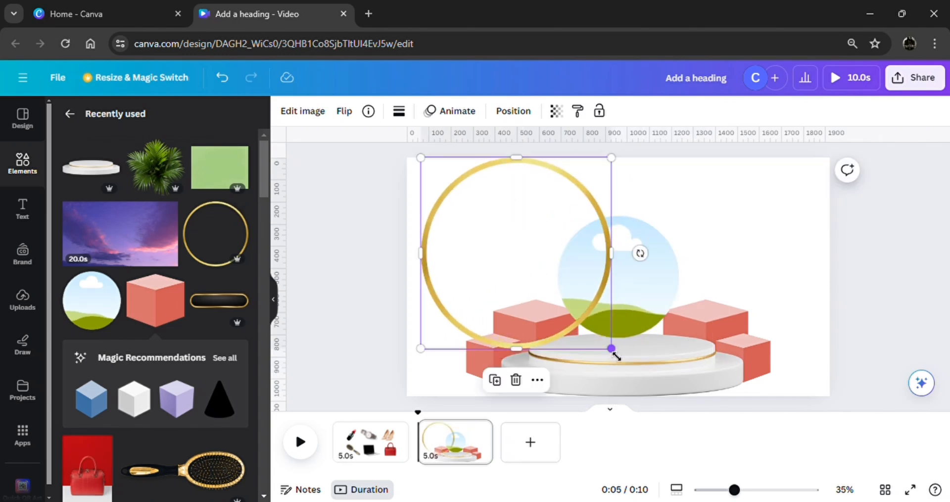
pyautogui.moveTo(612, 349); pyautogui.dragTo(546, 264)
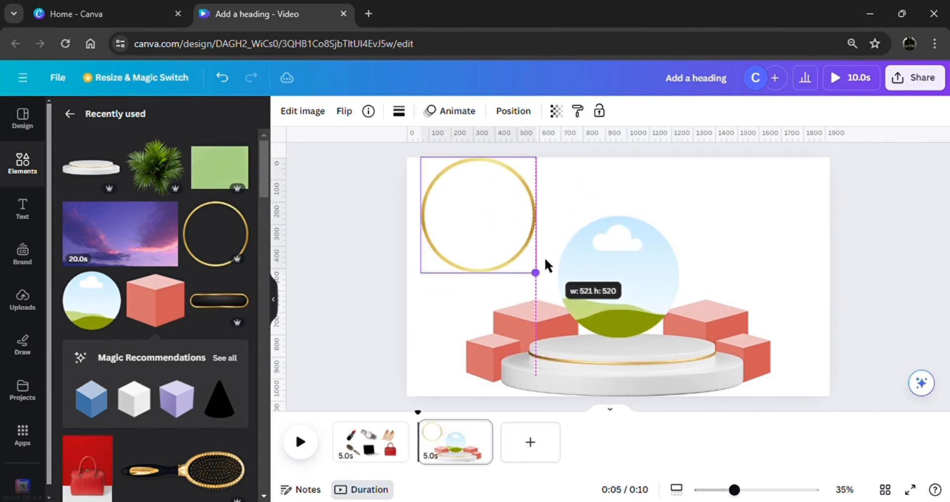
pyautogui.moveTo(494, 251); pyautogui.dragTo(505, 260)
# Move the circular frame into the gold ring and shrink it to fit inside.
pyautogui.click(591, 268)
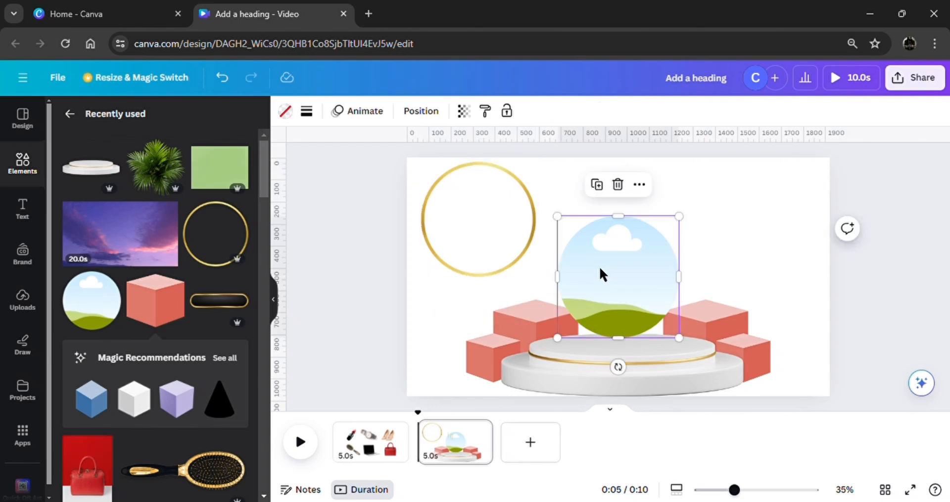
pyautogui.moveTo(617, 300); pyautogui.dragTo(487, 250)
pyautogui.moveTo(414, 157); pyautogui.dragTo(427, 170)
pyautogui.moveTo(469, 229); pyautogui.dragTo(475, 230)
# Bring the circular frame to the front and group it with the gold ring.
pyautogui.click(499, 305)
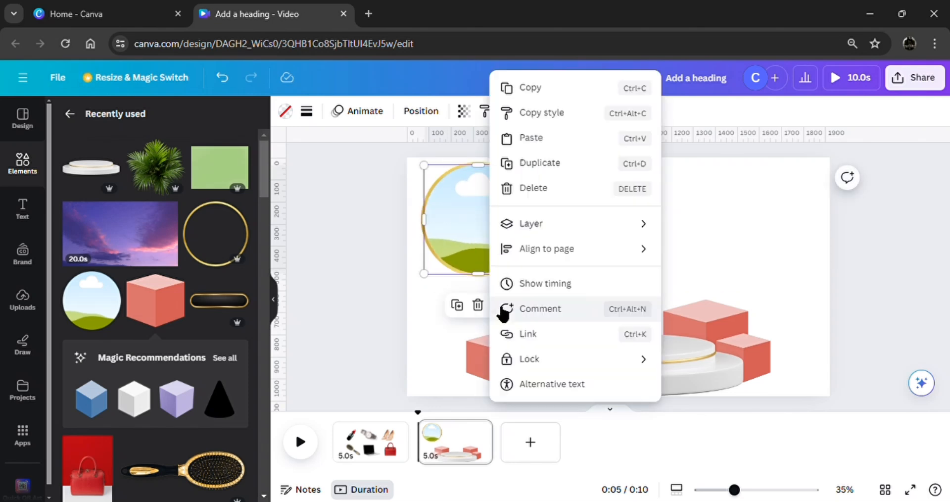
pyautogui.moveTo(579, 226)
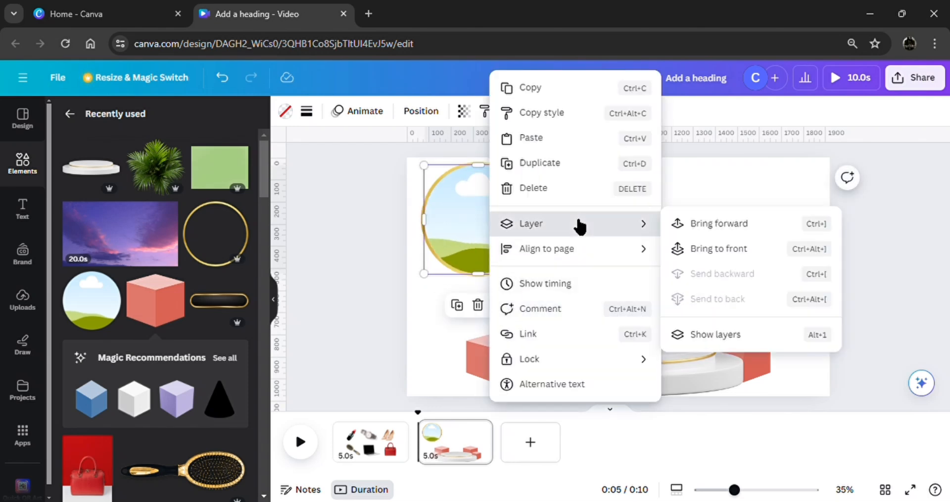
pyautogui.click(689, 249)
pyautogui.moveTo(351, 297); pyautogui.dragTo(455, 214)
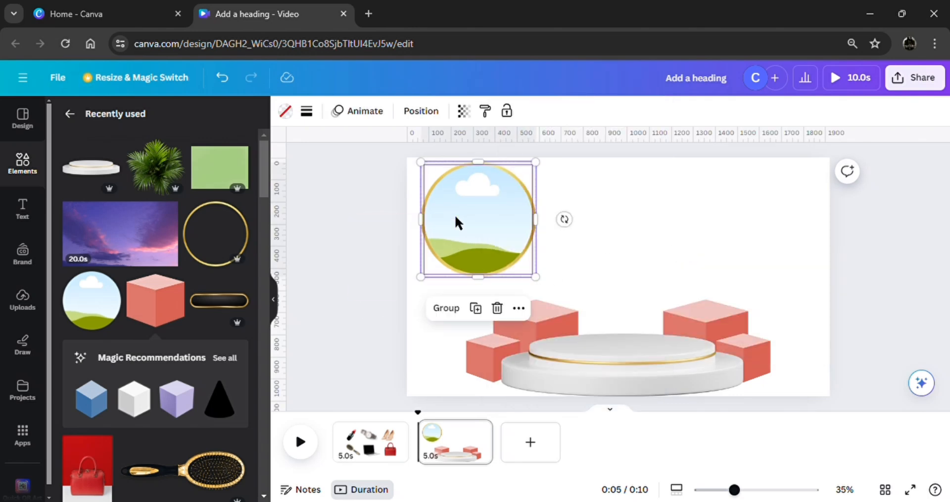
pyautogui.click(448, 317)
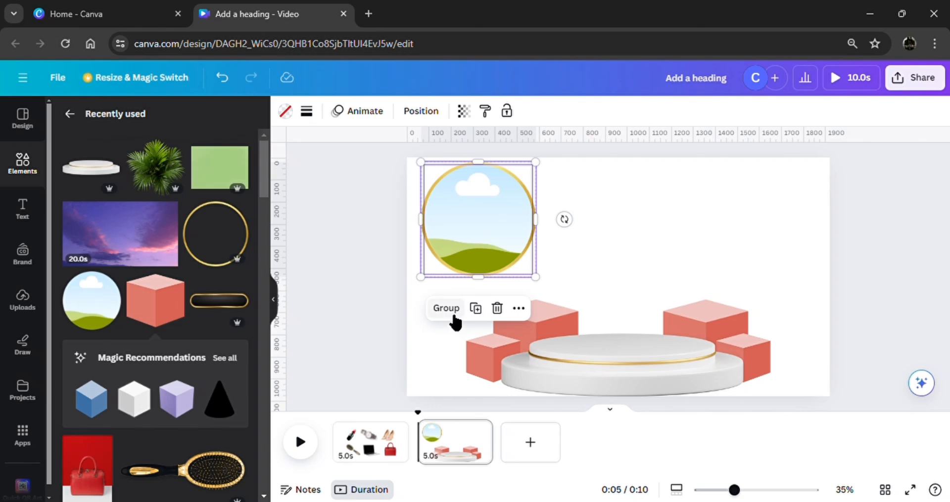
pyautogui.click(454, 315)
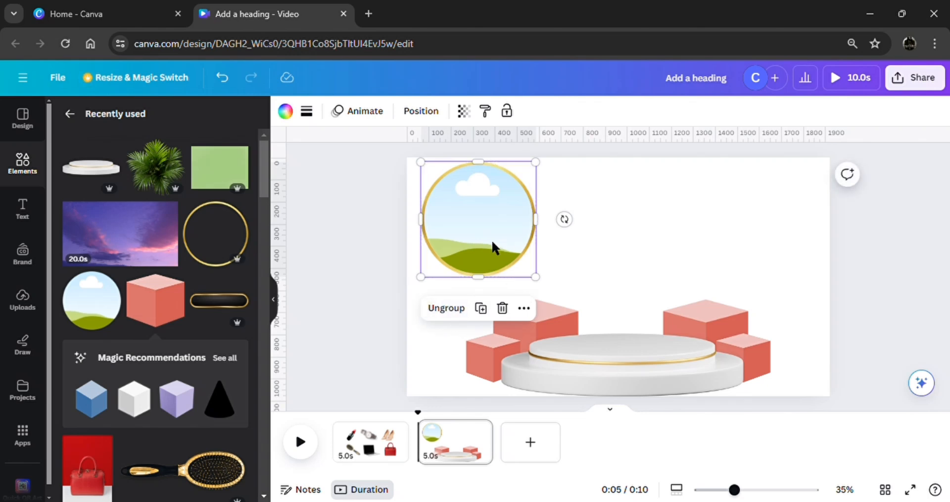
# Move the gold-ringed circular frame to the page's centre above the podium and enlarge it until its lower edge overlaps the podium.
pyautogui.moveTo(492, 242); pyautogui.dragTo(641, 313)
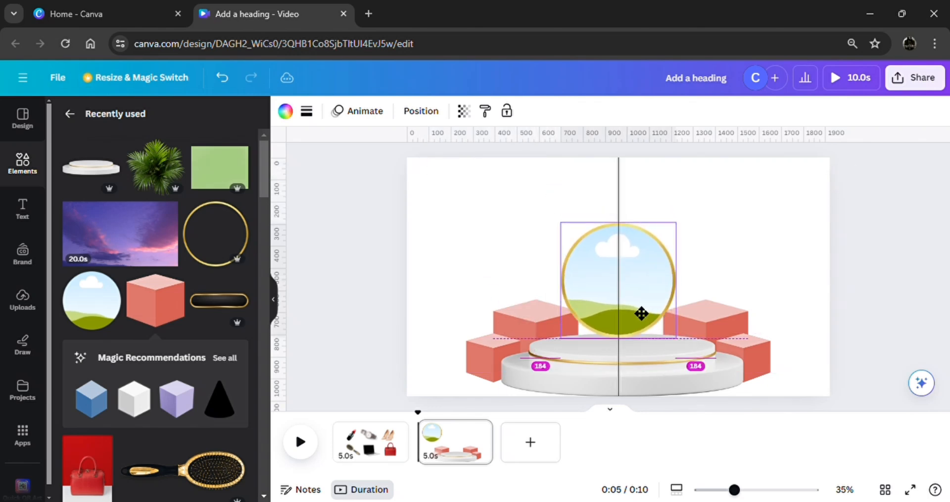
pyautogui.moveTo(675, 223); pyautogui.dragTo(756, 190)
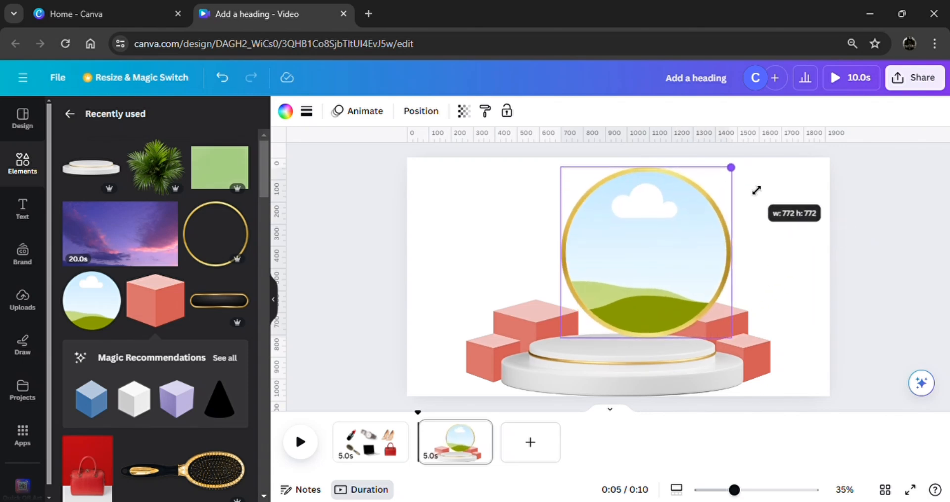
pyautogui.moveTo(683, 231); pyautogui.dragTo(671, 243)
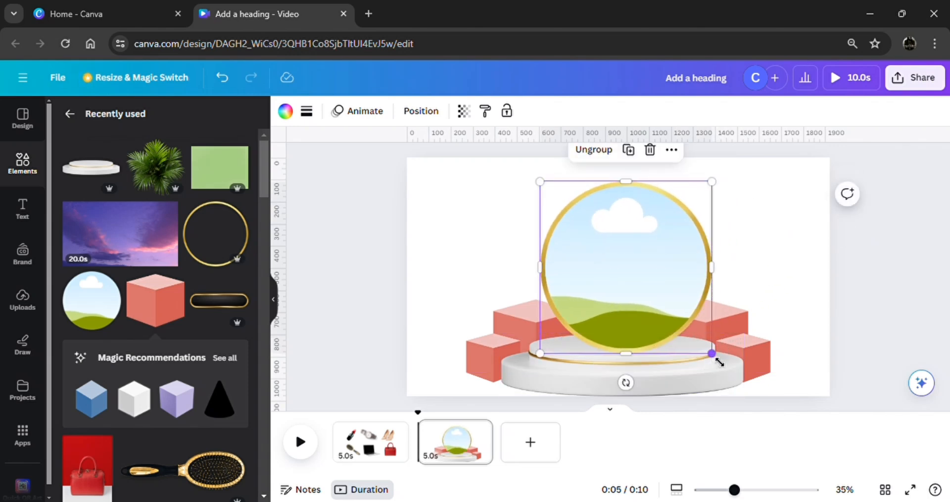
pyautogui.moveTo(711, 353); pyautogui.dragTo(723, 371)
pyautogui.moveTo(664, 326); pyautogui.dragTo(671, 341)
# Send the gold-ringed circular frame to the back, behind the podium and cubes.
pyautogui.click(672, 151)
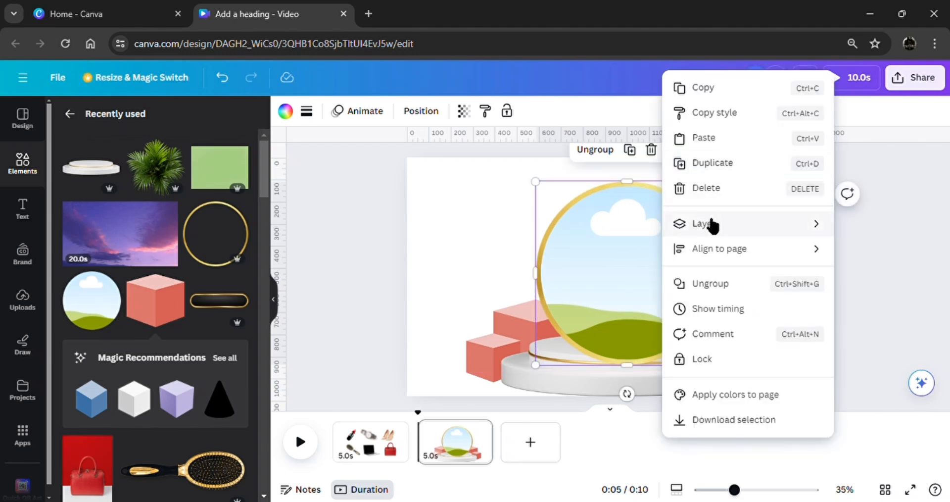
pyautogui.moveTo(712, 225)
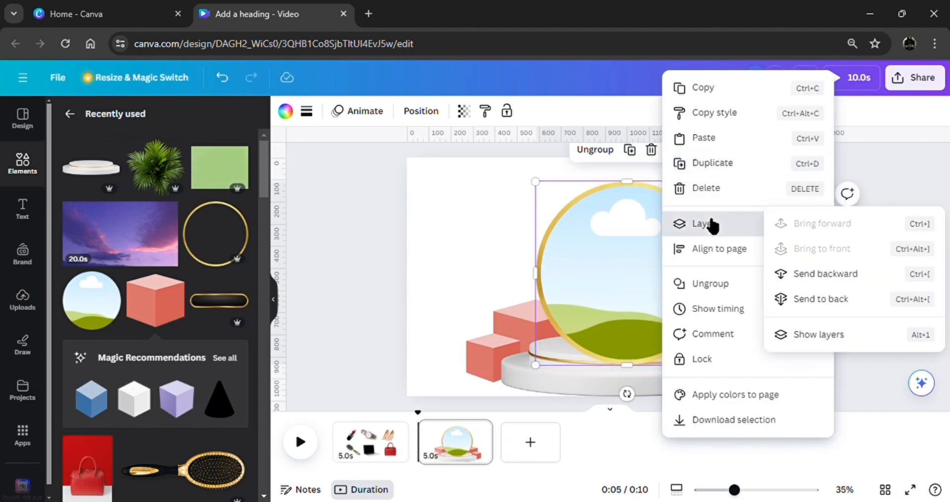
pyautogui.click(824, 297)
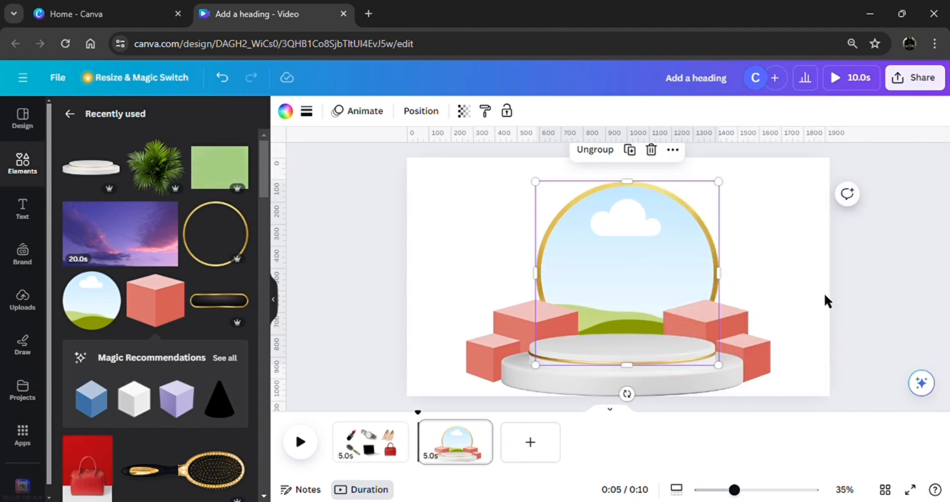
pyautogui.click(343, 283)
# Add the 20-second purple sky video, fill the circular frame with it, and centre the ringed frame behind the podium.
pyautogui.click(133, 250)
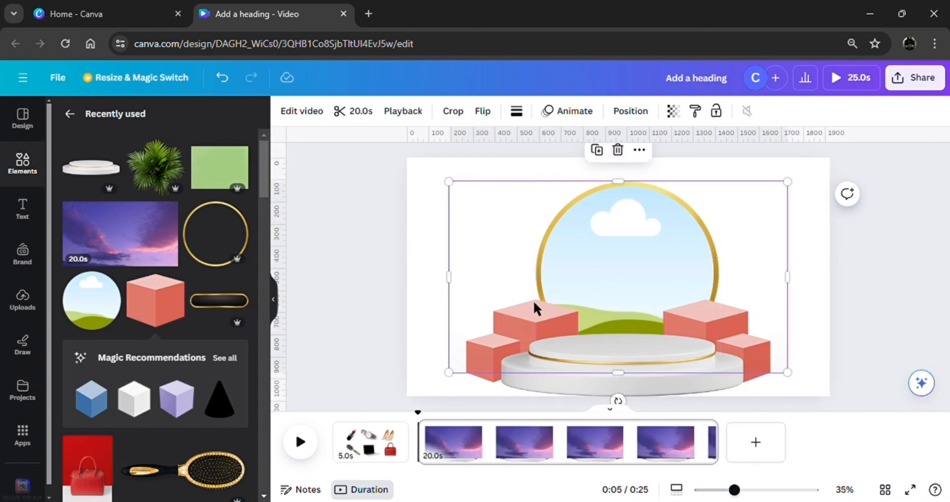
pyautogui.moveTo(612, 273); pyautogui.dragTo(601, 262)
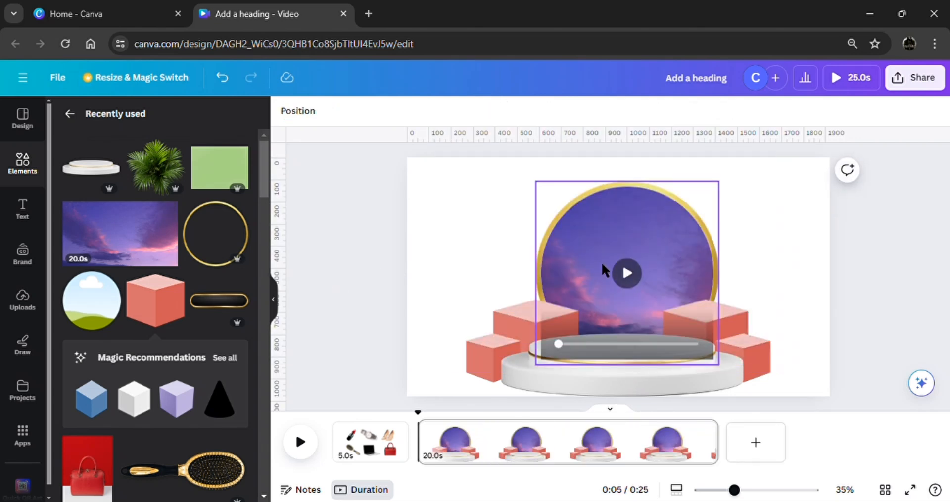
pyautogui.moveTo(684, 257); pyautogui.dragTo(690, 270)
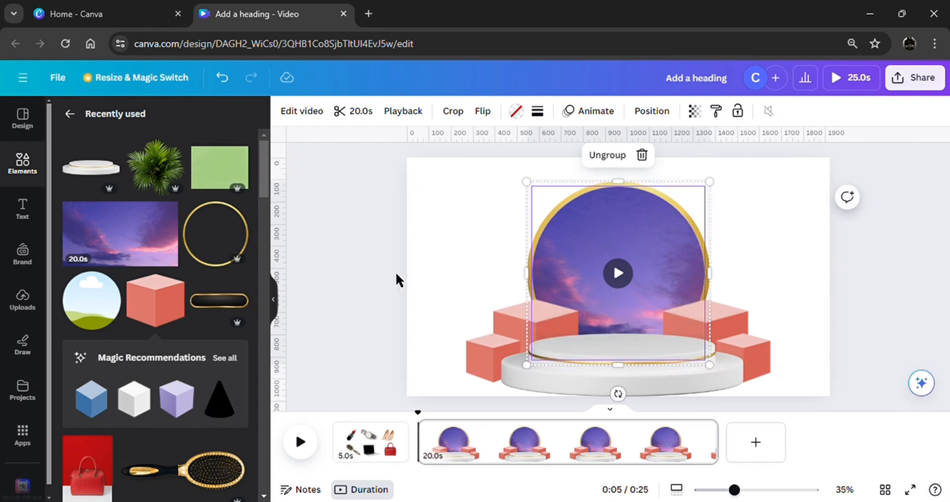
pyautogui.click(371, 292)
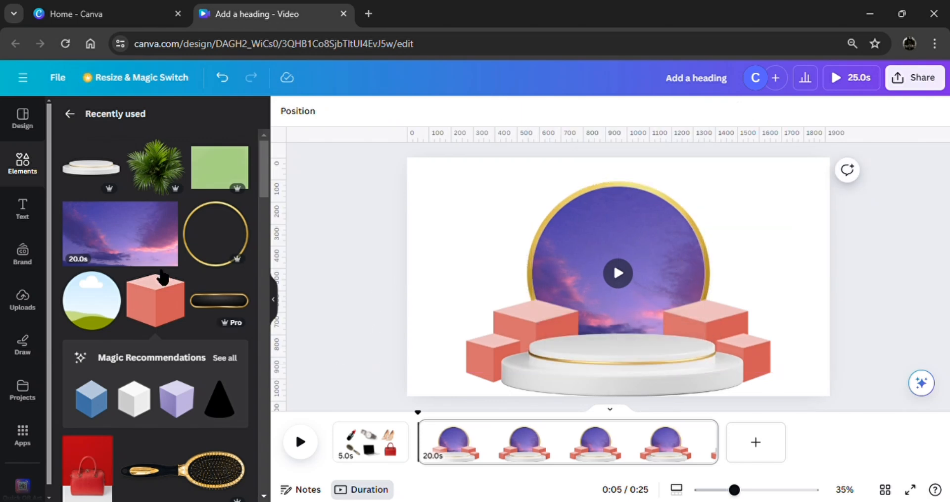
# Add the light green textured image and set it as the page background.
pyautogui.click(229, 173)
pyautogui.click(642, 151)
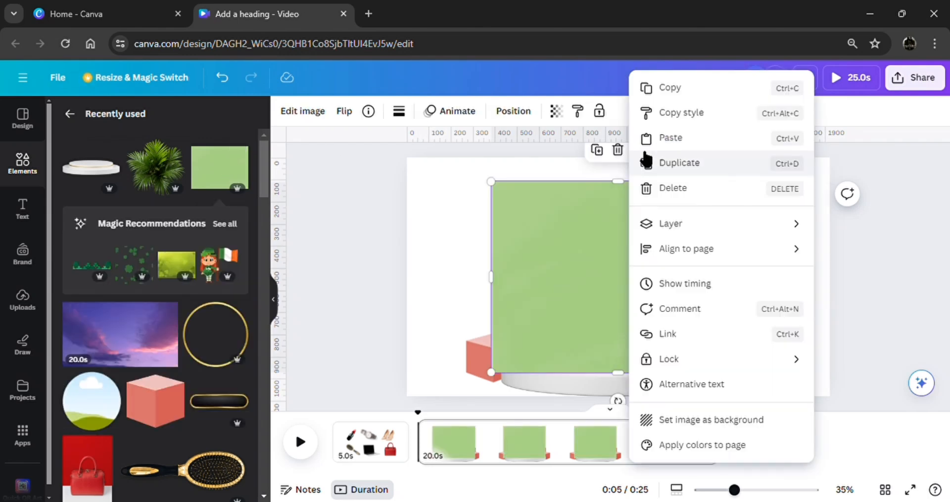
pyautogui.click(716, 419)
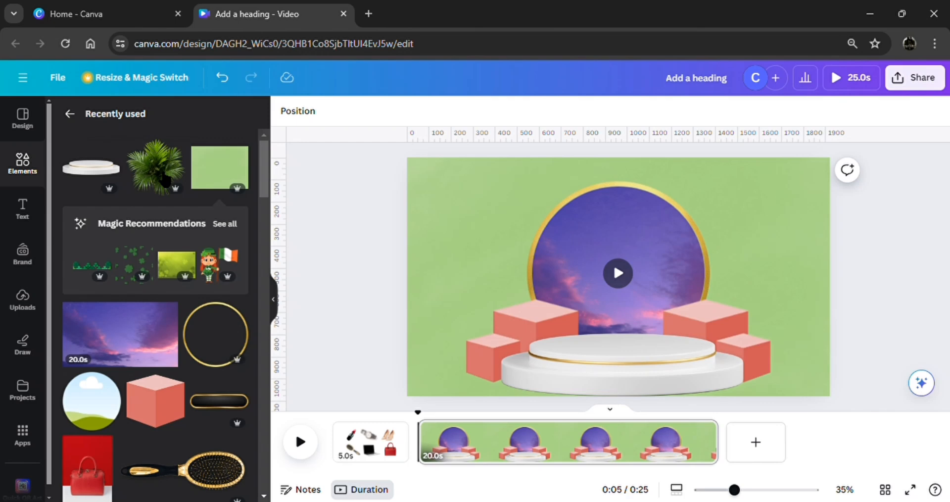
# Add the palm plant, rotate and enlarge it, and place it partly off the page's upper-right corner.
pyautogui.click(165, 179)
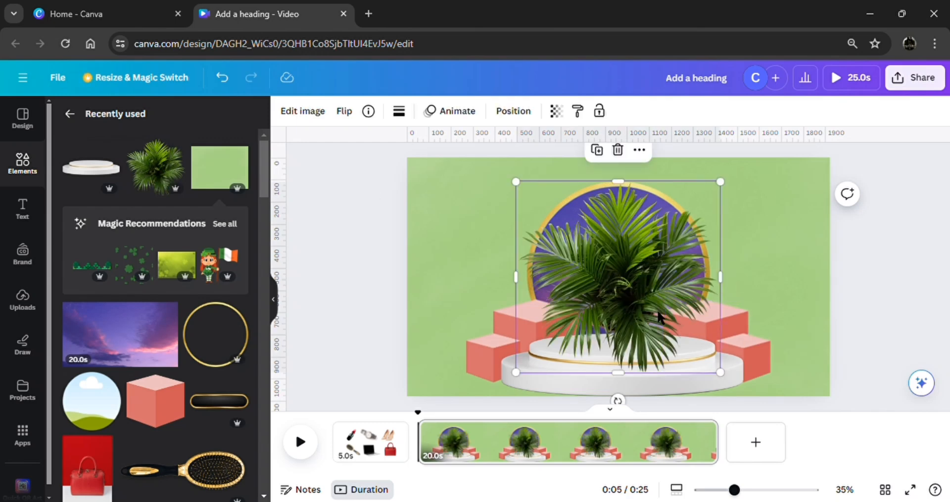
pyautogui.moveTo(657, 313); pyautogui.dragTo(841, 289)
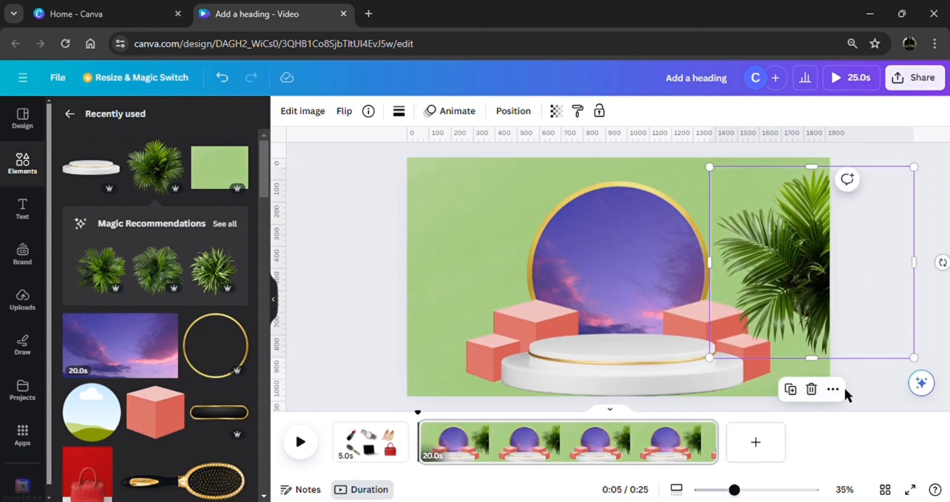
pyautogui.moveTo(942, 262); pyautogui.dragTo(887, 230)
pyautogui.moveTo(677, 234); pyautogui.dragTo(638, 251)
pyautogui.moveTo(829, 263); pyautogui.dragTo(824, 218)
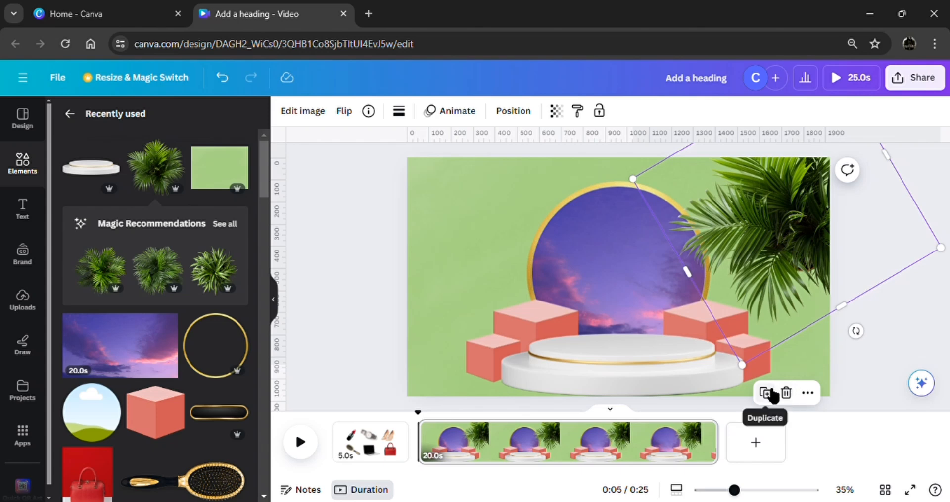
# Duplicate the palm plant, rotate the copy, and place it so its leaves hang from the page's upper-left corner.
pyautogui.click(770, 394)
pyautogui.moveTo(779, 237); pyautogui.dragTo(453, 210)
pyautogui.moveTo(533, 308); pyautogui.dragTo(531, 119)
pyautogui.moveTo(476, 204); pyautogui.dragTo(488, 164)
pyautogui.click(429, 244)
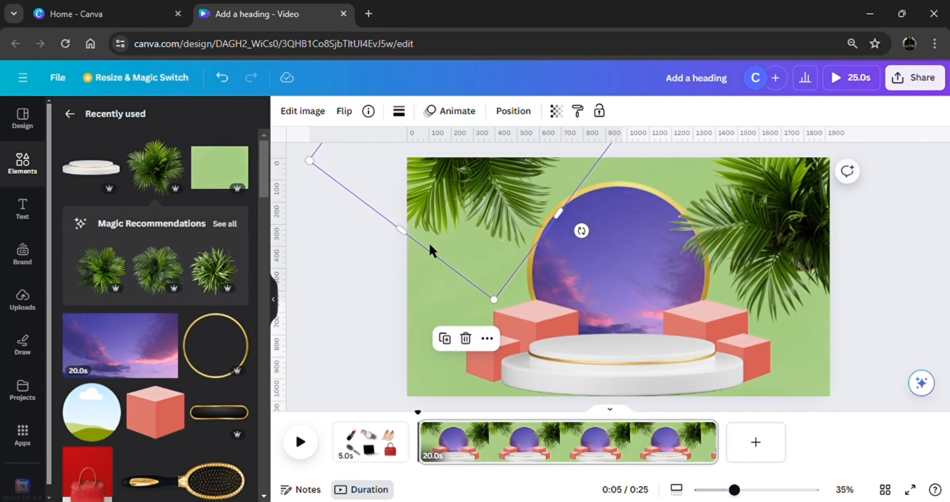
pyautogui.click(379, 289)
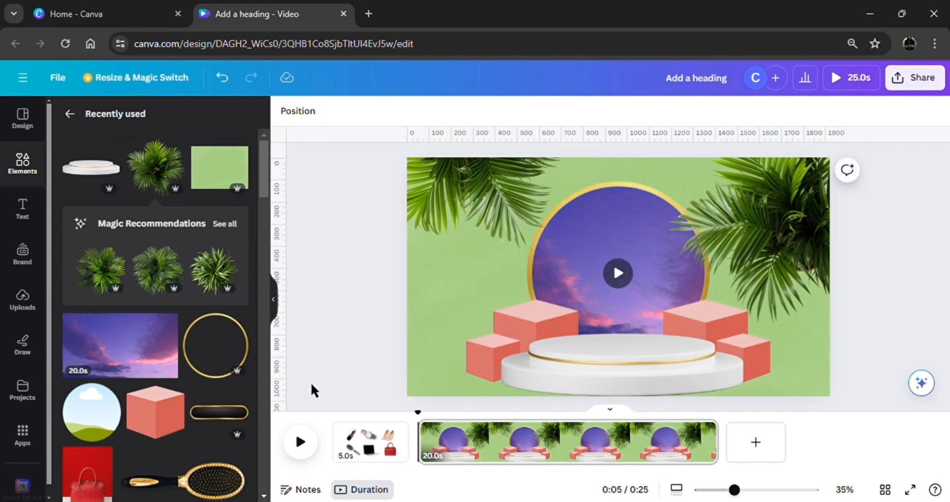
# Add the black button shape with gold border, shrink it, and place it between the page's left edge and the circular frame.
pyautogui.click(223, 415)
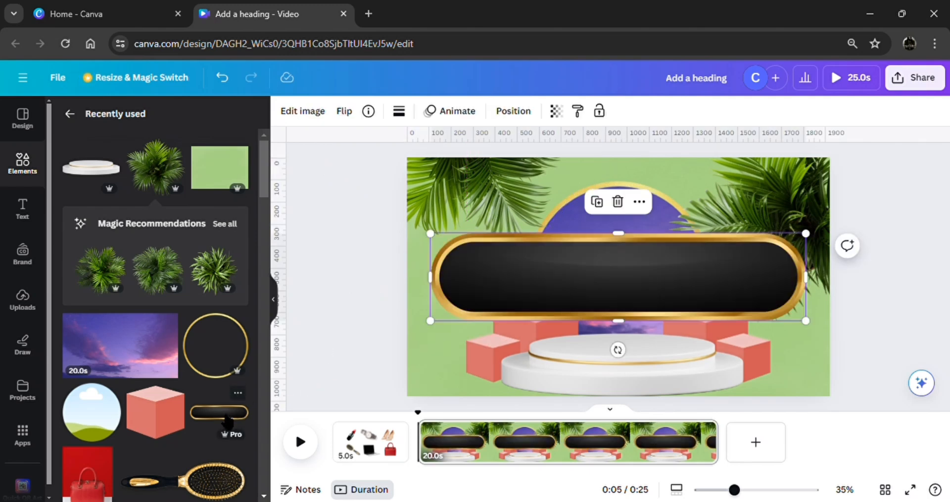
pyautogui.moveTo(430, 232); pyautogui.dragTo(729, 304)
pyautogui.moveTo(787, 364); pyautogui.dragTo(488, 333)
pyautogui.moveTo(500, 273)
pyautogui.mouseDown()
pyautogui.moveTo(529, 266)
pyautogui.moveTo(485, 278)
pyautogui.mouseUp()
# Add a subheading reading "Shop Now" below the black button shape.
pyautogui.click(20, 214)
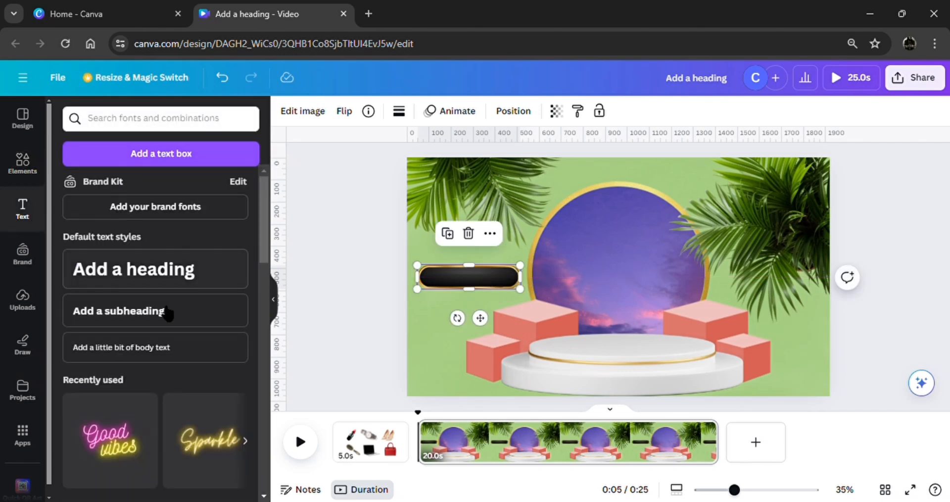
pyautogui.click(170, 312)
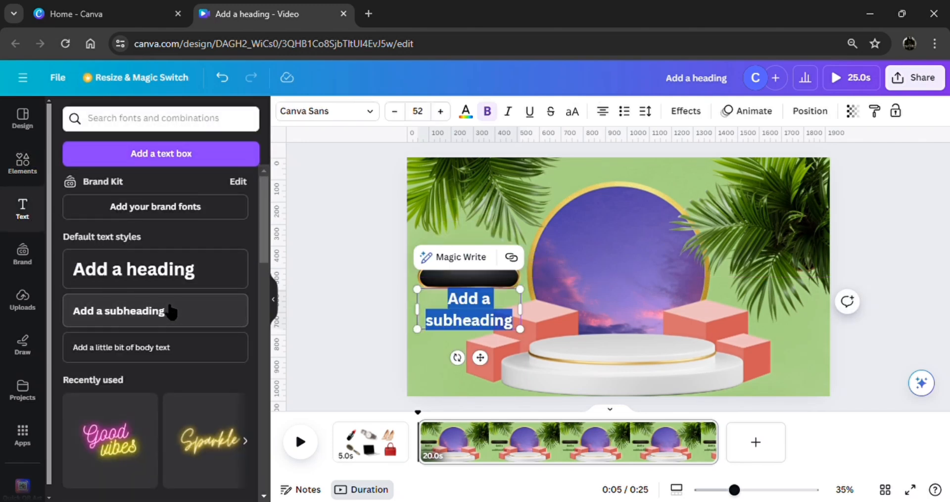
pyautogui.write('Shop')
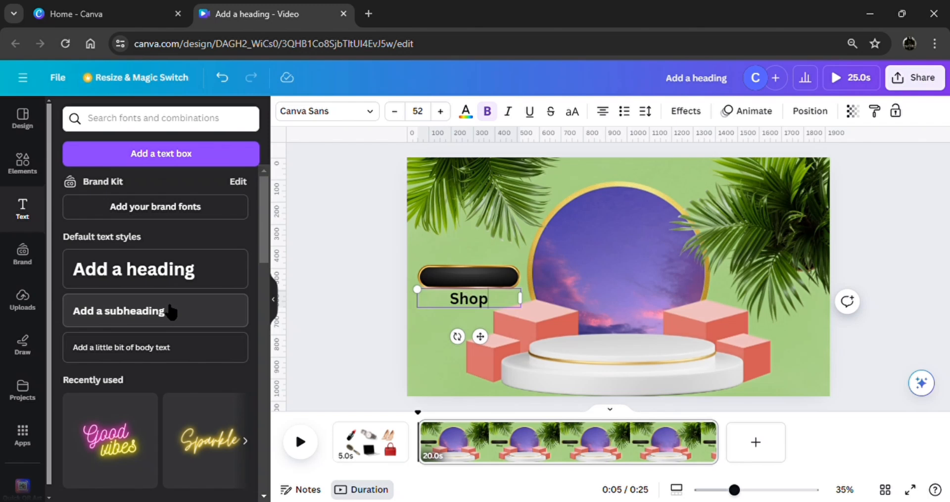
pyautogui.write(' Now')
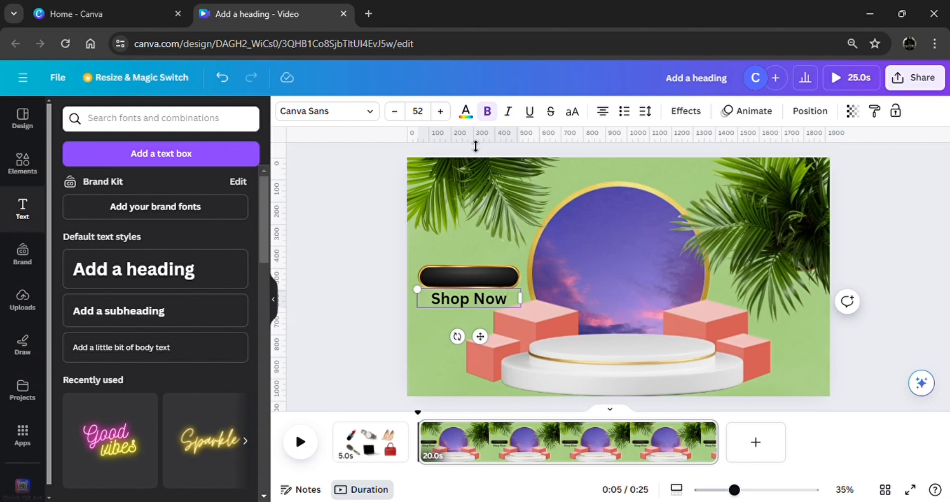
pyautogui.click(385, 364)
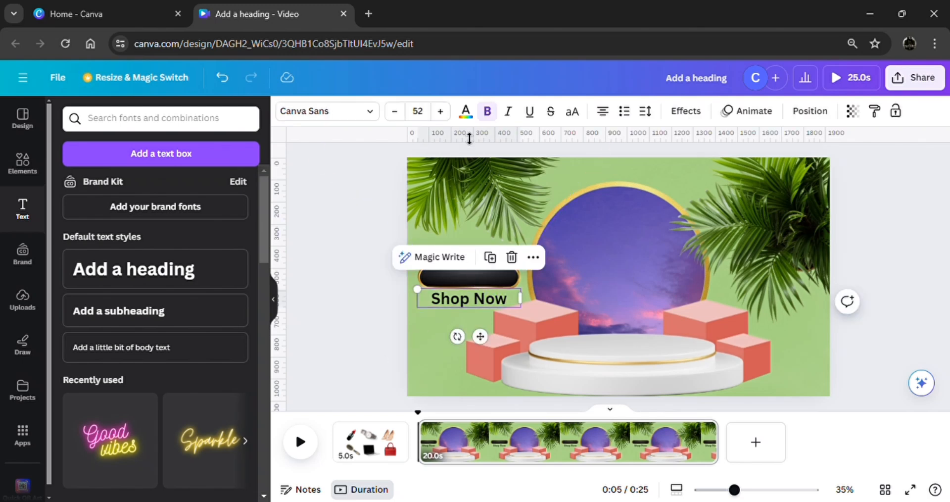
# Colour the "Shop Now" text white and centre it on the black button shape.
pyautogui.click(466, 111)
pyautogui.click(182, 191)
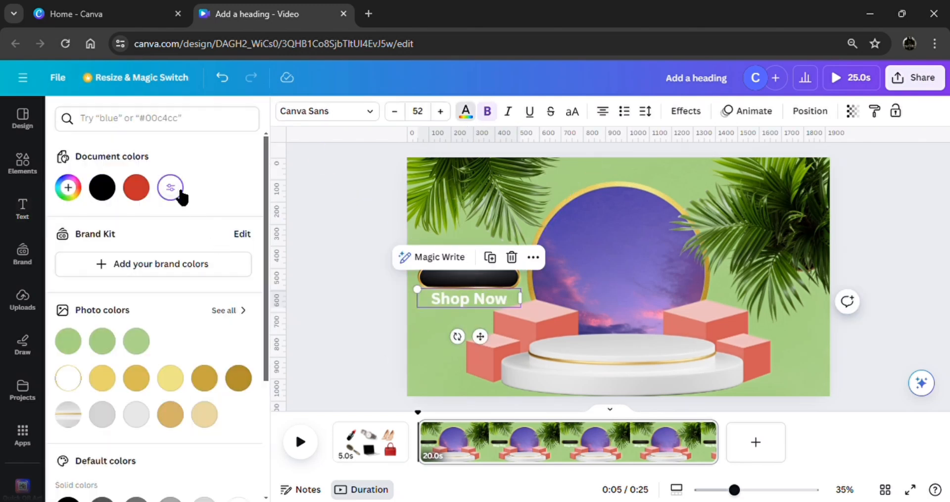
pyautogui.moveTo(480, 336); pyautogui.dragTo(488, 329)
pyautogui.click(346, 324)
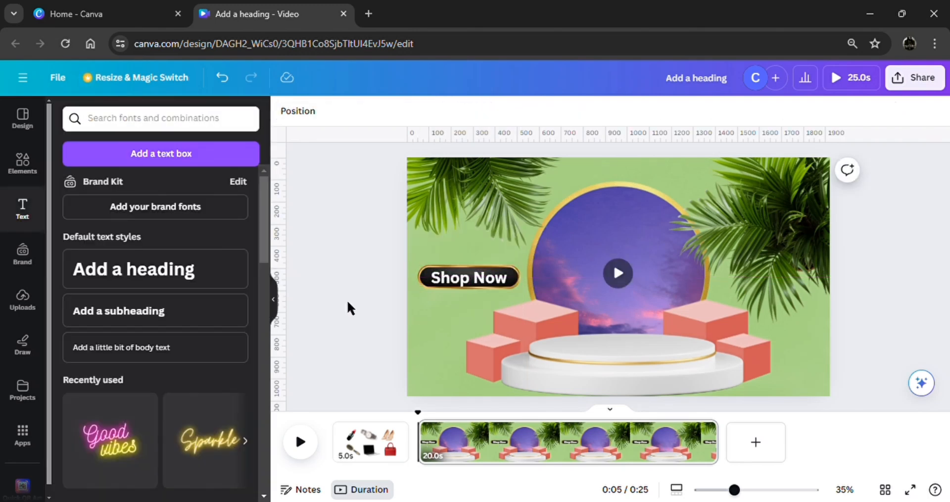
# Group the "Shop Now" text with the black button shape.
pyautogui.moveTo(347, 299); pyautogui.dragTo(482, 247)
pyautogui.click(485, 236)
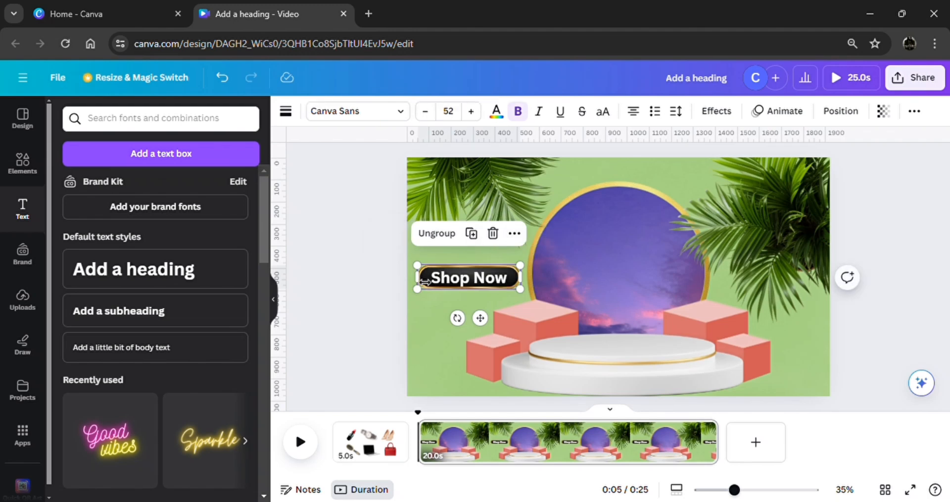
pyautogui.click(351, 320)
# Apply the Pulse motion effect to the "Shop Now" text inside the button group.
pyautogui.click(487, 286)
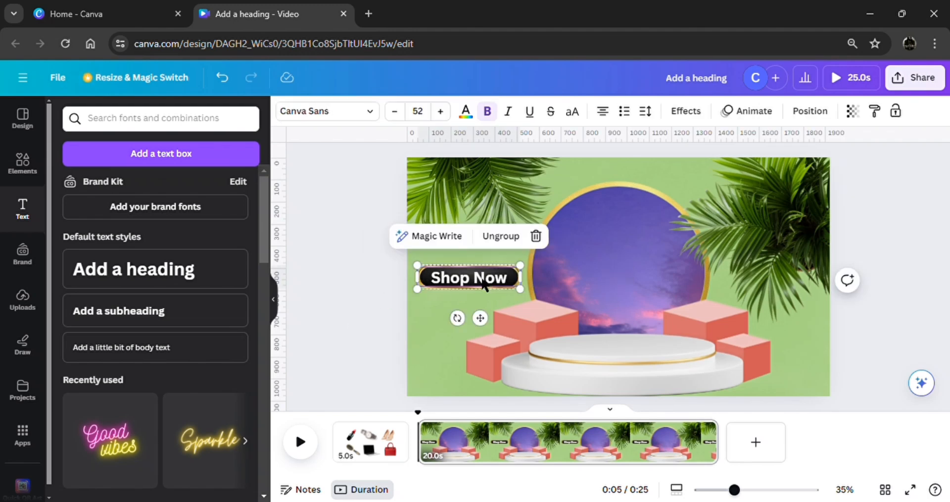
pyautogui.click(483, 285)
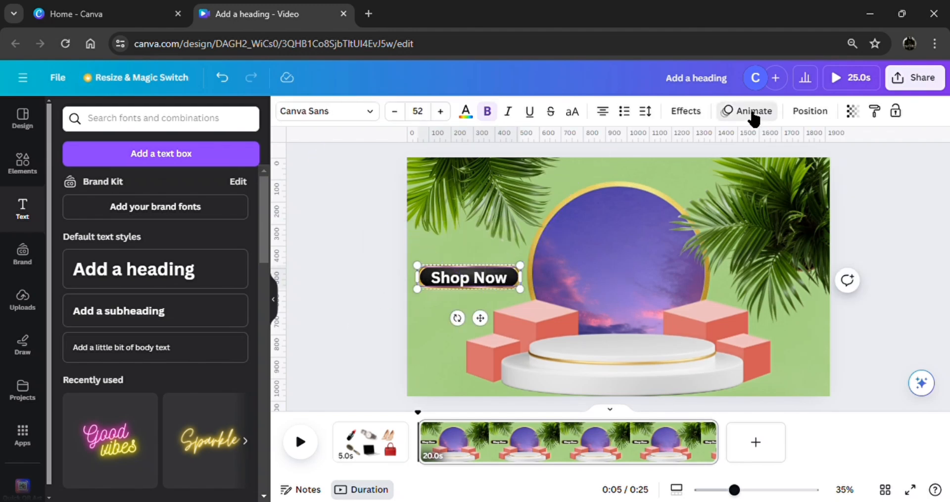
pyautogui.click(753, 116)
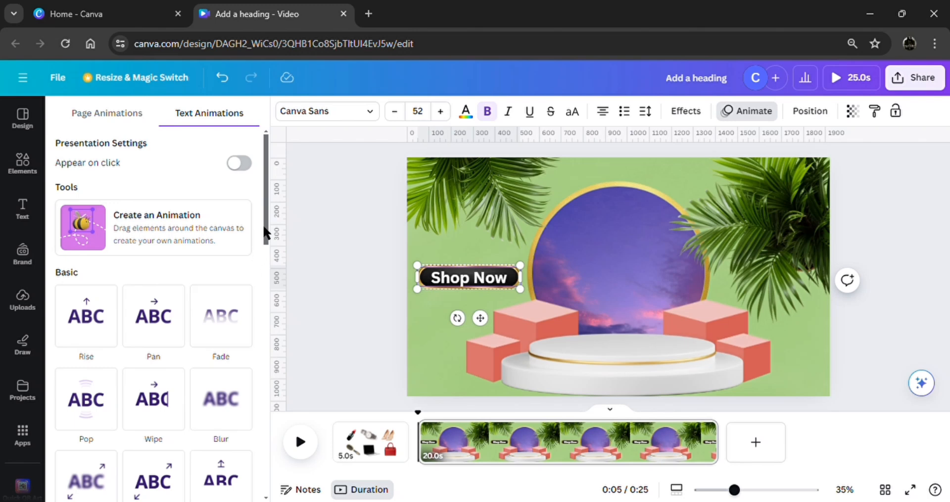
pyautogui.moveTo(263, 224); pyautogui.dragTo(286, 452)
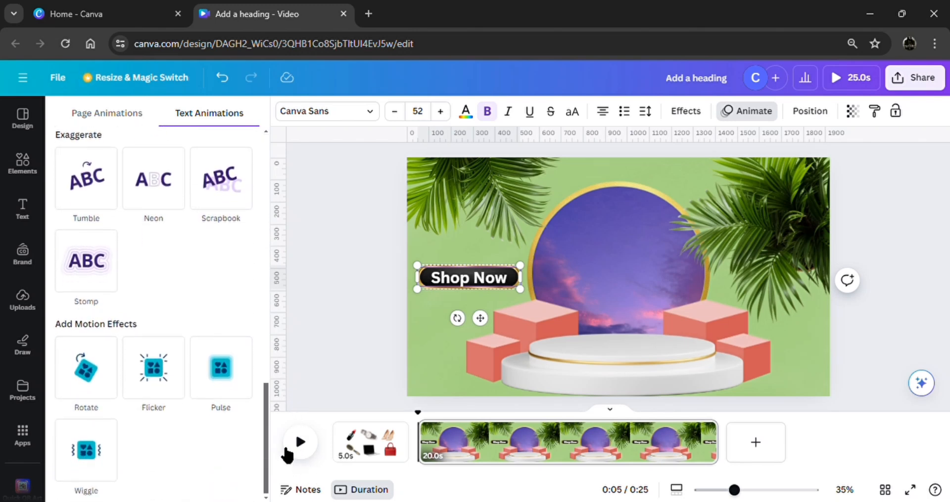
pyautogui.click(231, 380)
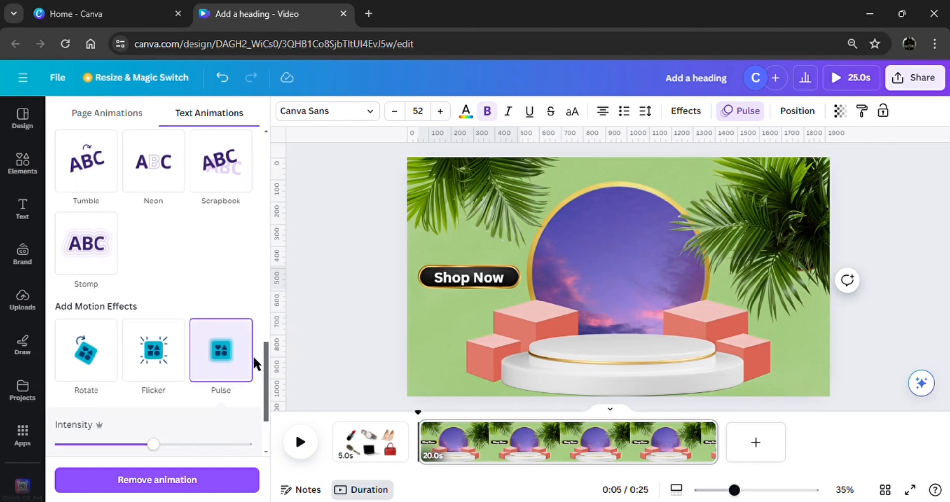
pyautogui.click(359, 303)
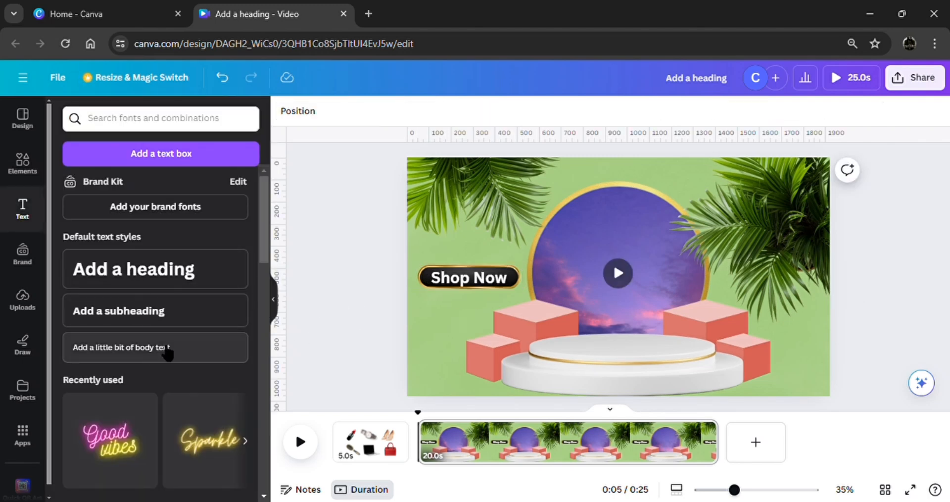
# Add another subheading reading "Buy 1 Get 2".
pyautogui.click(184, 321)
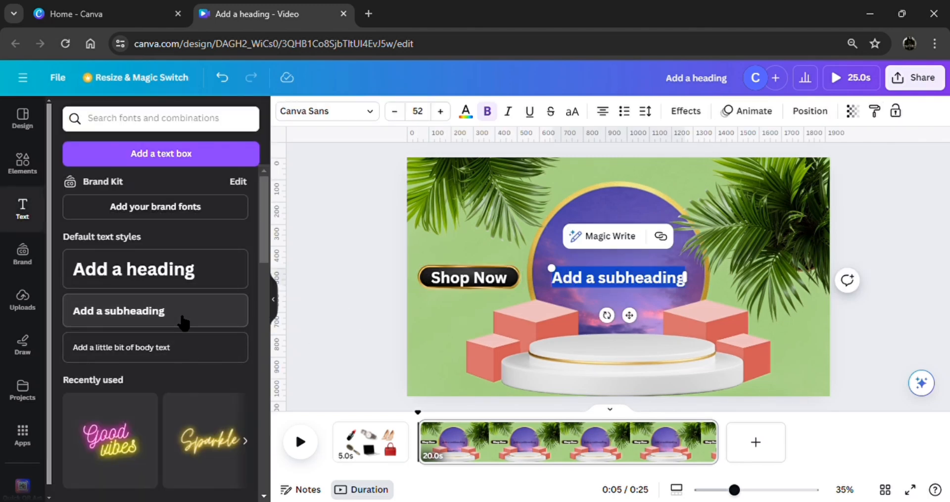
pyautogui.write('Buy 1')
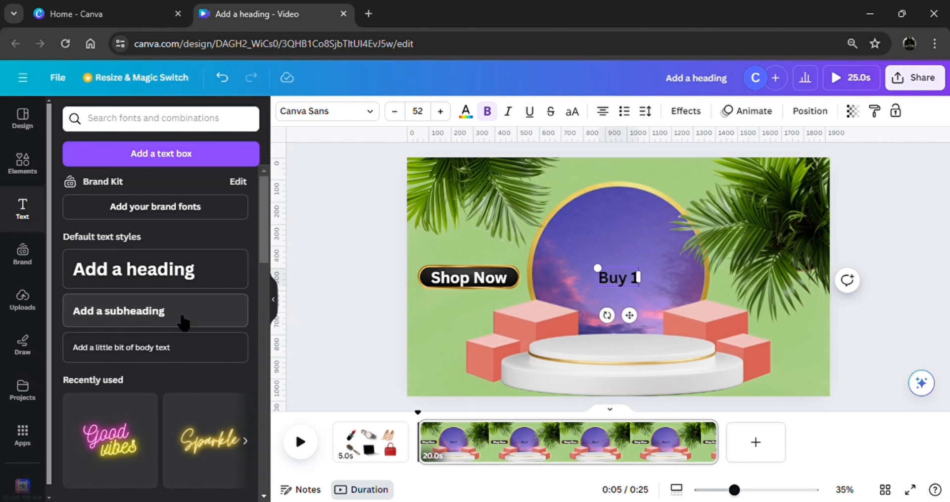
pyautogui.write(' Get 2')
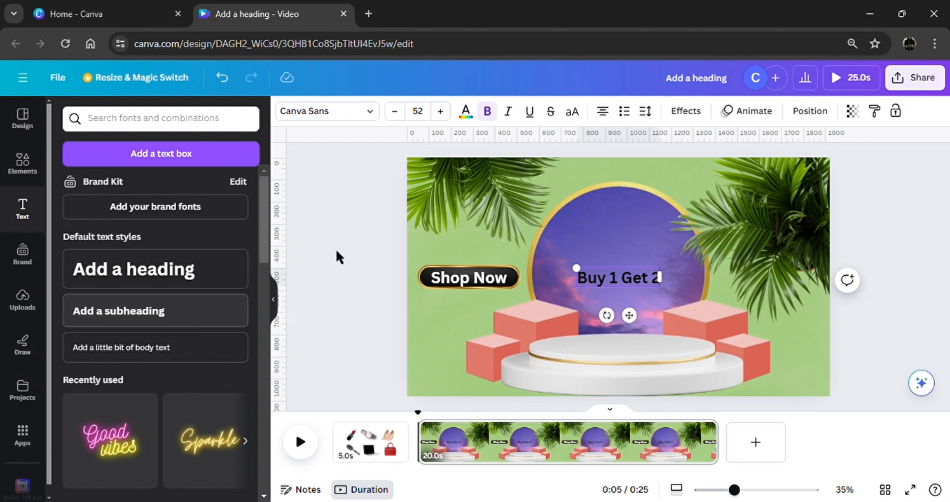
# Colour the "Buy 1 Get 2" text white.
pyautogui.click(466, 111)
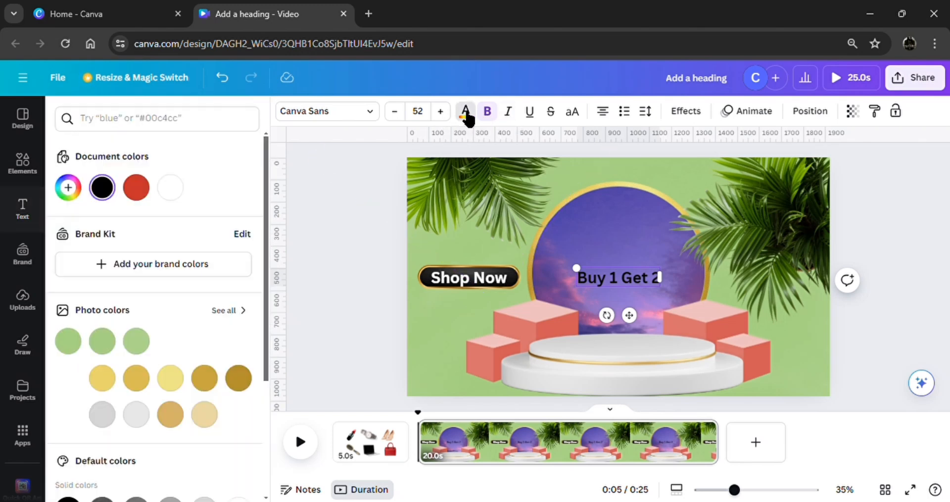
pyautogui.click(179, 193)
pyautogui.click(369, 257)
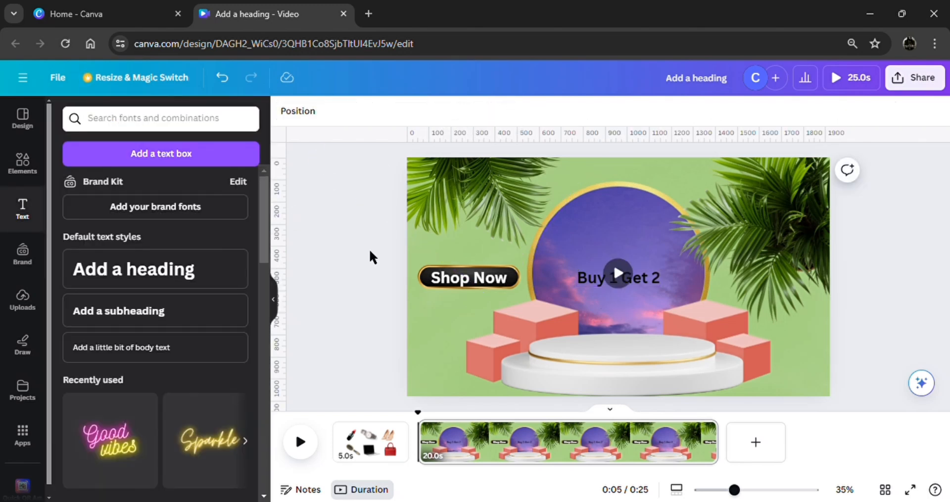
pyautogui.click(590, 281)
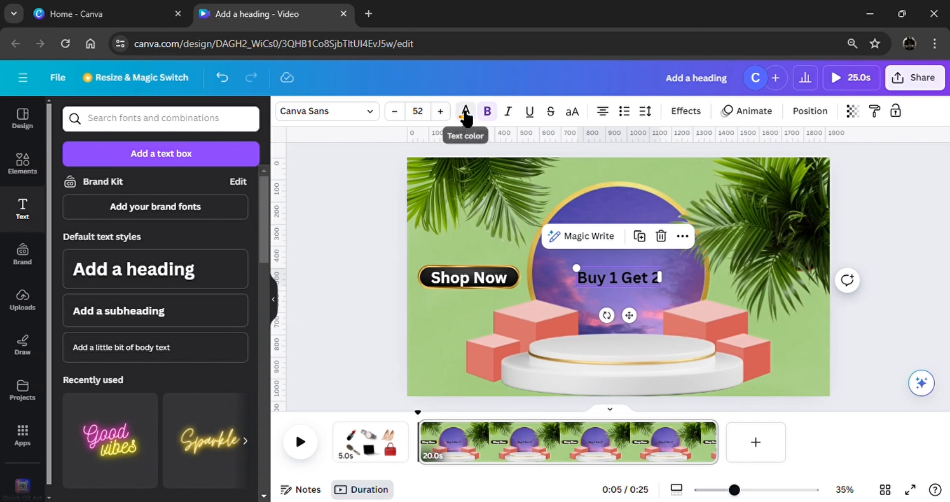
pyautogui.click(465, 111)
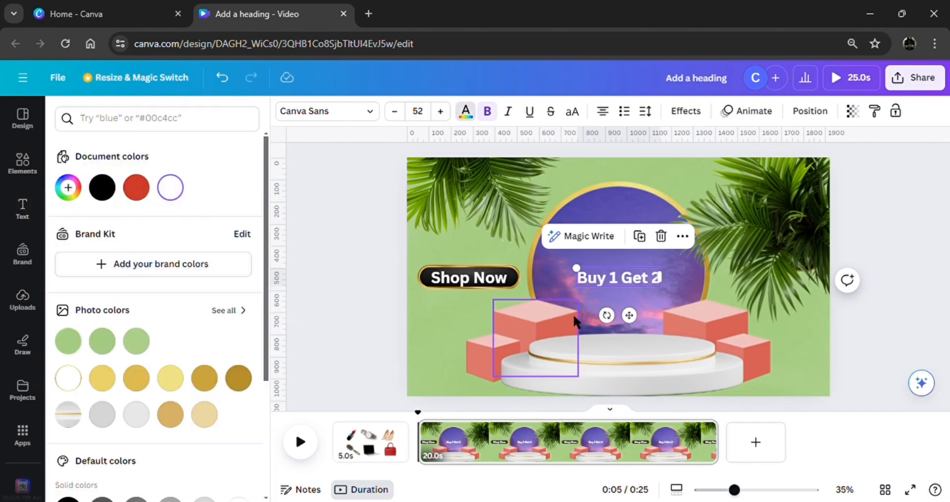
# Wrap the "Buy 1 Get 2" text onto two lines, enlarge it to about size 78.1 and place it beside the right-hand cubes.
pyautogui.moveTo(641, 325); pyautogui.dragTo(780, 391)
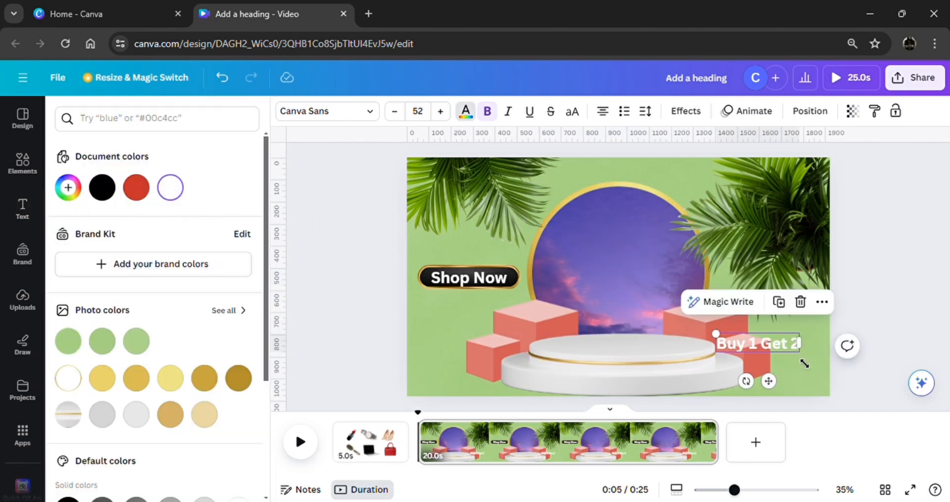
pyautogui.moveTo(797, 345); pyautogui.dragTo(787, 352)
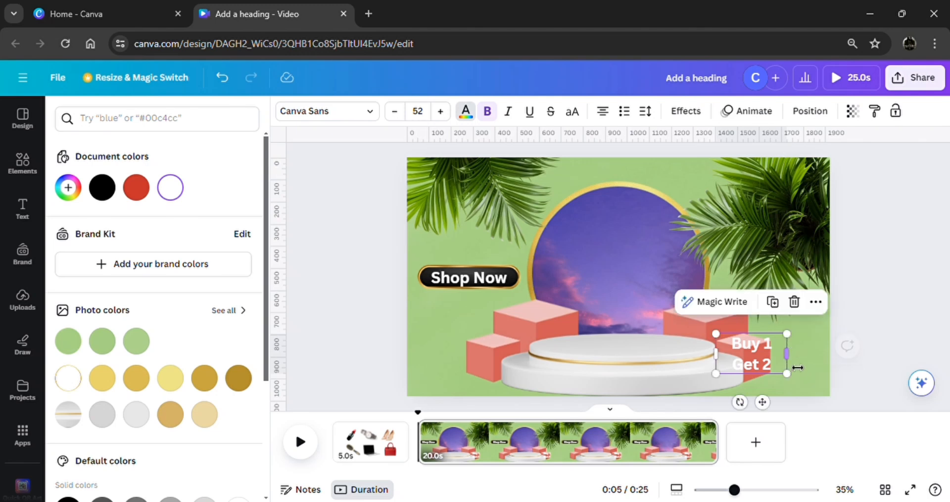
pyautogui.moveTo(720, 337); pyautogui.dragTo(687, 319)
pyautogui.click(849, 355)
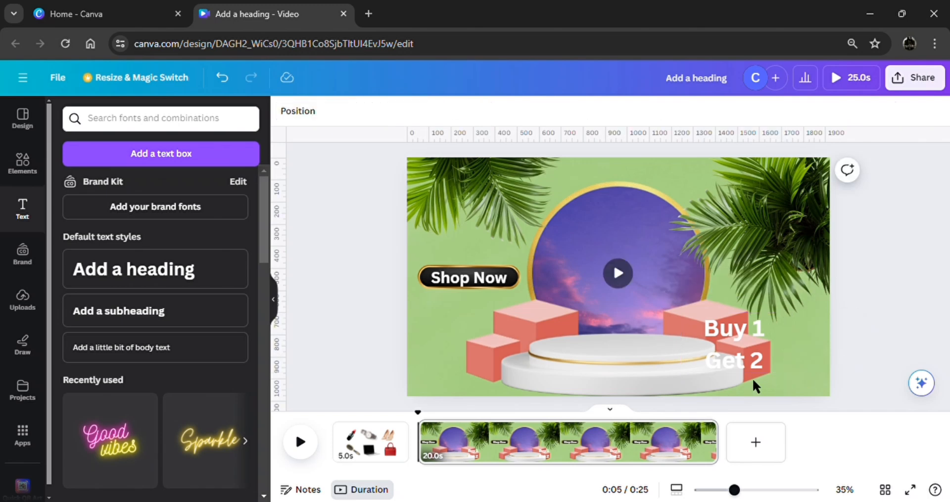
pyautogui.moveTo(746, 370); pyautogui.dragTo(787, 334)
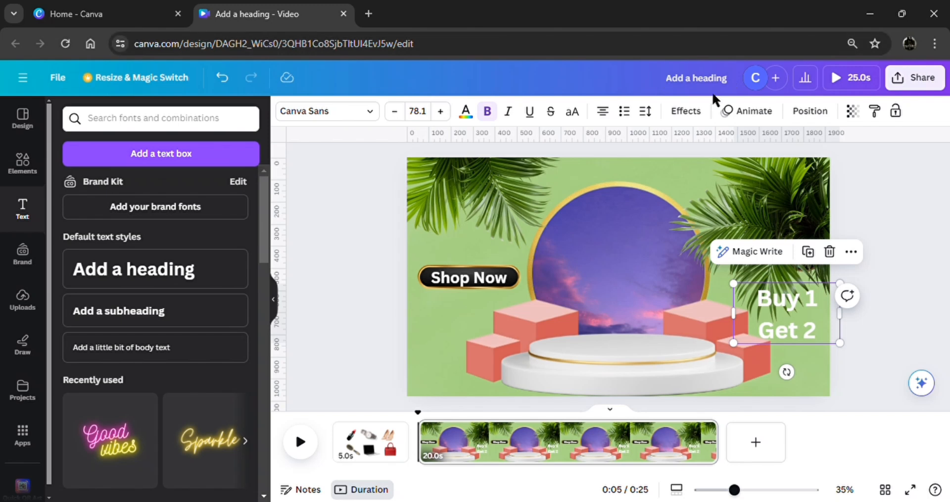
# Apply the Lift effect to the "Buy 1 Get 2" text with an intensity of 100.
pyautogui.click(692, 113)
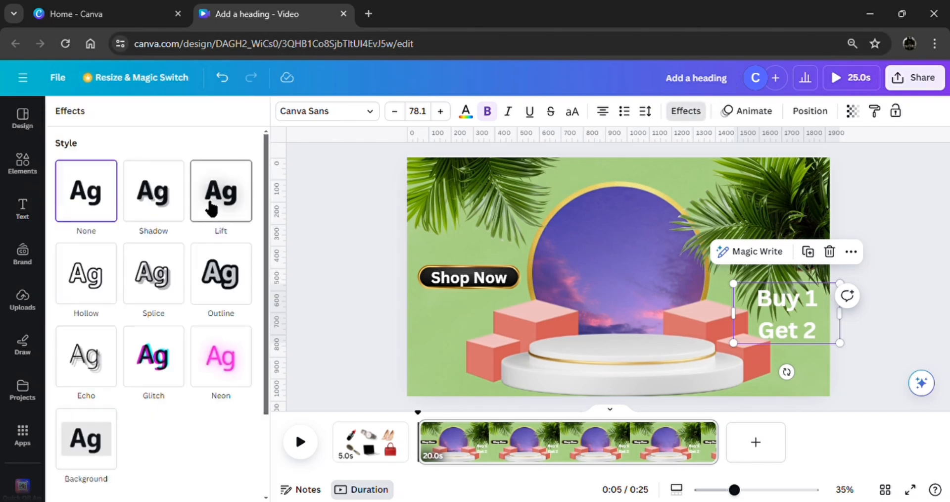
pyautogui.click(213, 205)
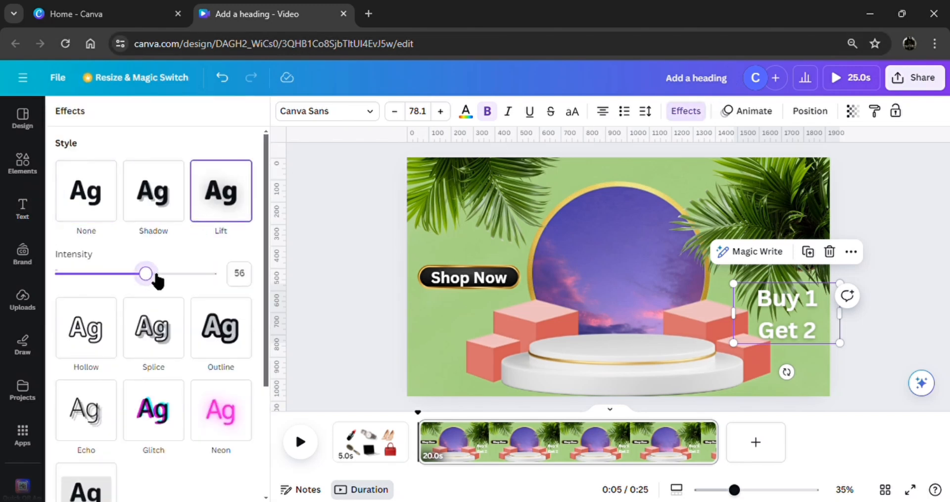
pyautogui.moveTo(156, 275); pyautogui.dragTo(291, 276)
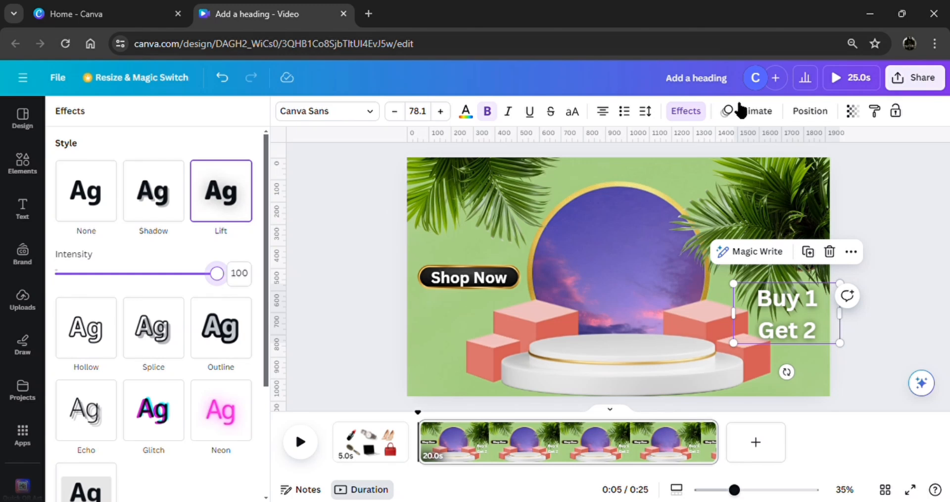
# Reduce the "Buy 1 Get 2" text to size 71 in Cooper Hewitt and fit it on two lines at the page's right edge.
pyautogui.moveTo(737, 289); pyautogui.dragTo(744, 291)
pyautogui.click(351, 116)
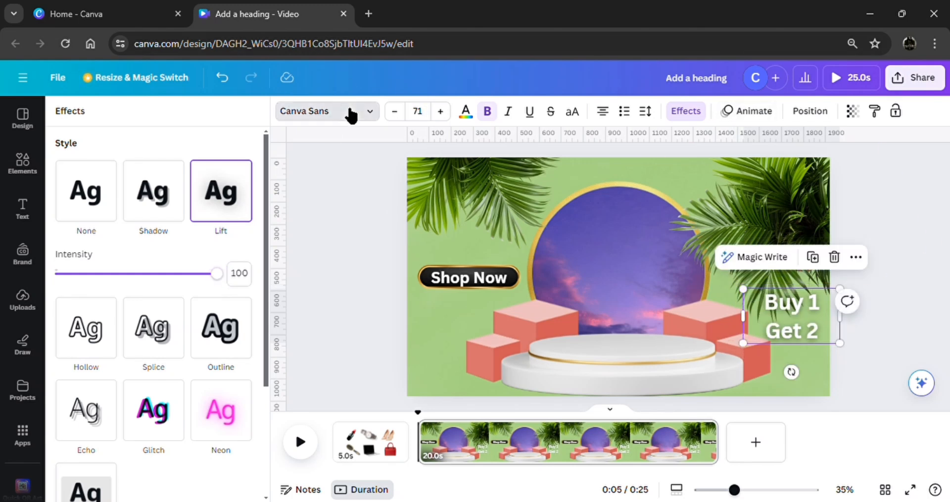
pyautogui.click(155, 226)
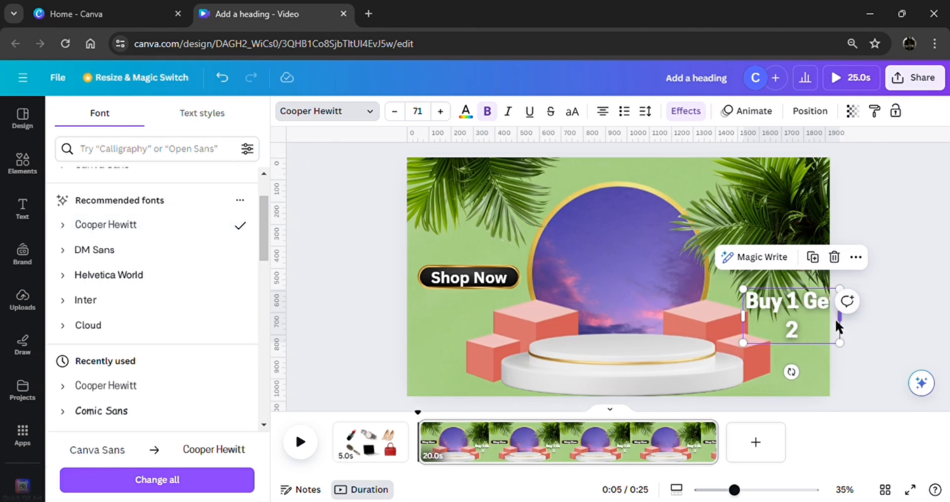
pyautogui.moveTo(836, 327); pyautogui.dragTo(802, 326)
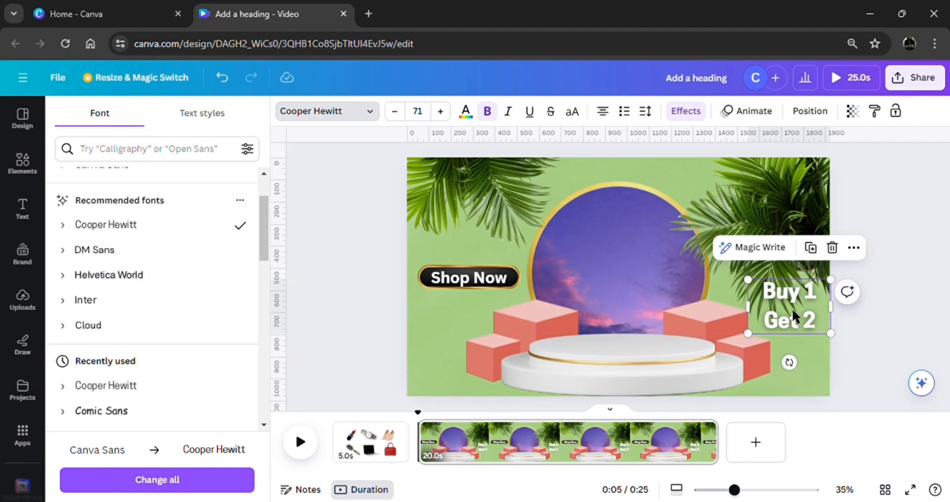
# Apply the Shift text animation to the "Buy 1 Get 2" text.
pyautogui.click(754, 112)
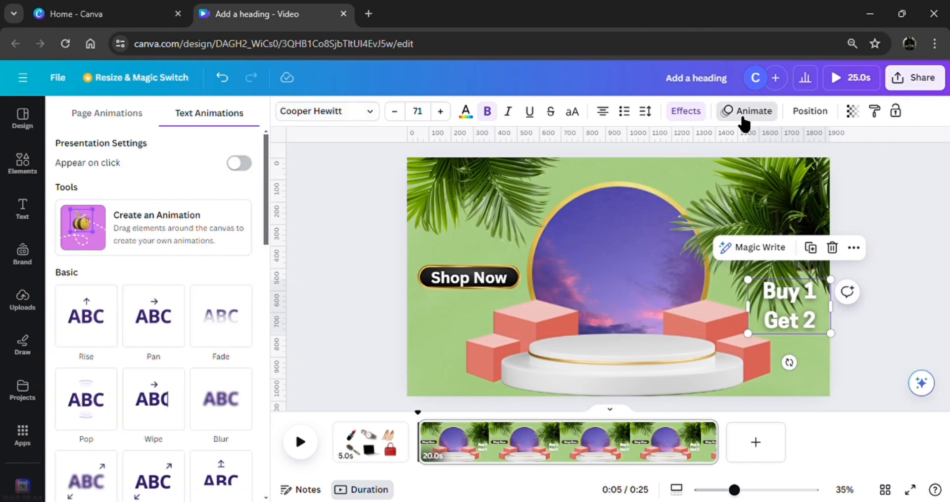
pyautogui.moveTo(265, 225); pyautogui.dragTo(271, 287)
pyautogui.click(137, 176)
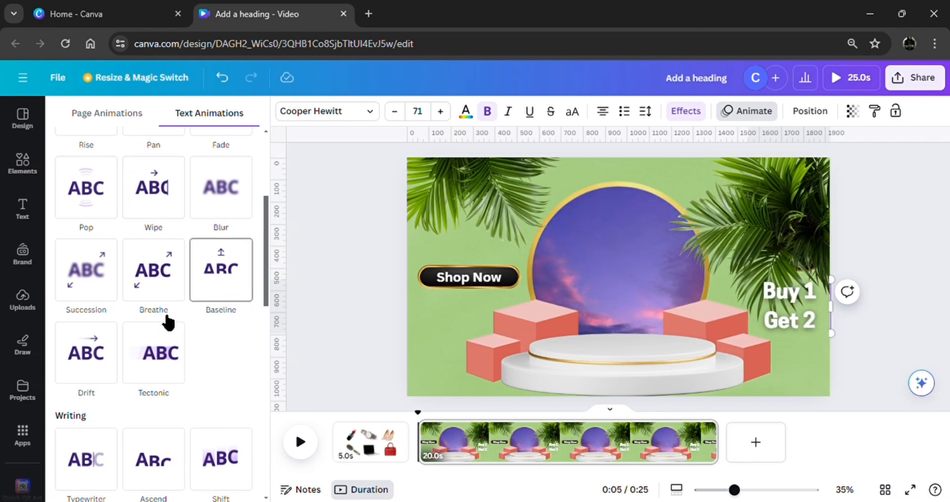
pyautogui.click(110, 364)
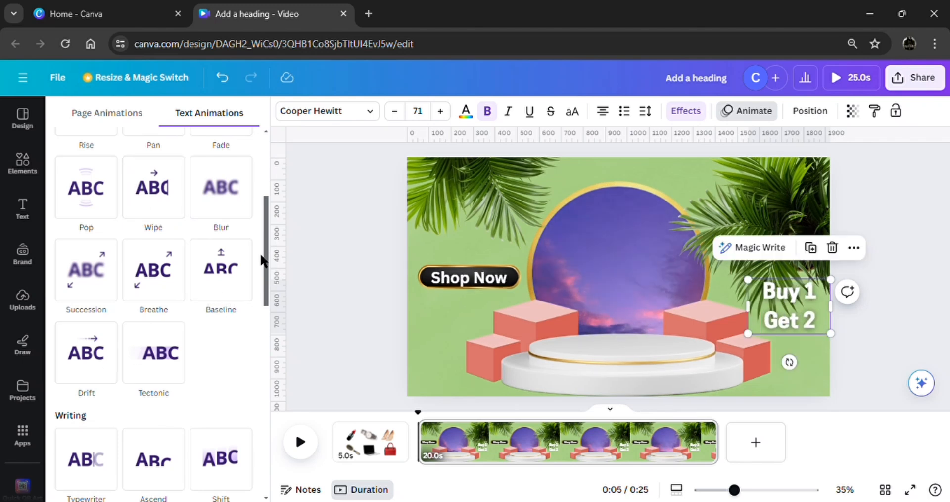
pyautogui.scroll(-4, 262, 254)
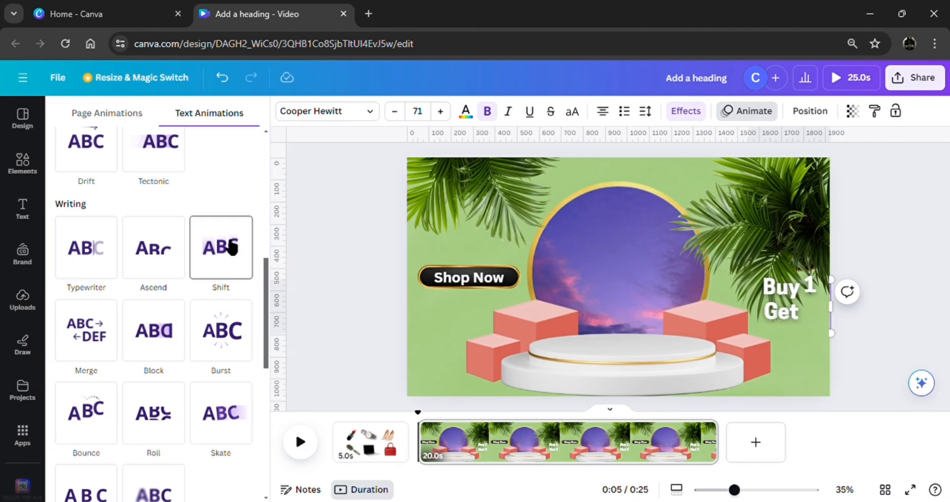
pyautogui.click(231, 247)
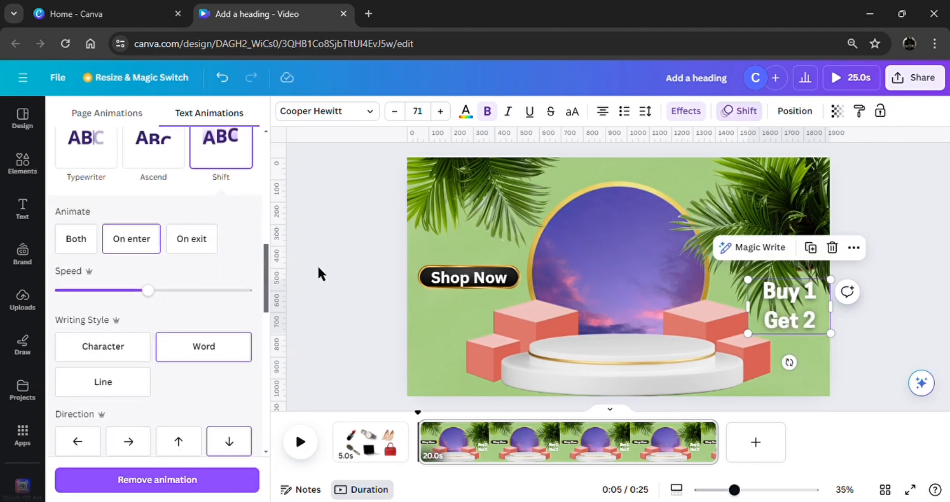
pyautogui.click(286, 287)
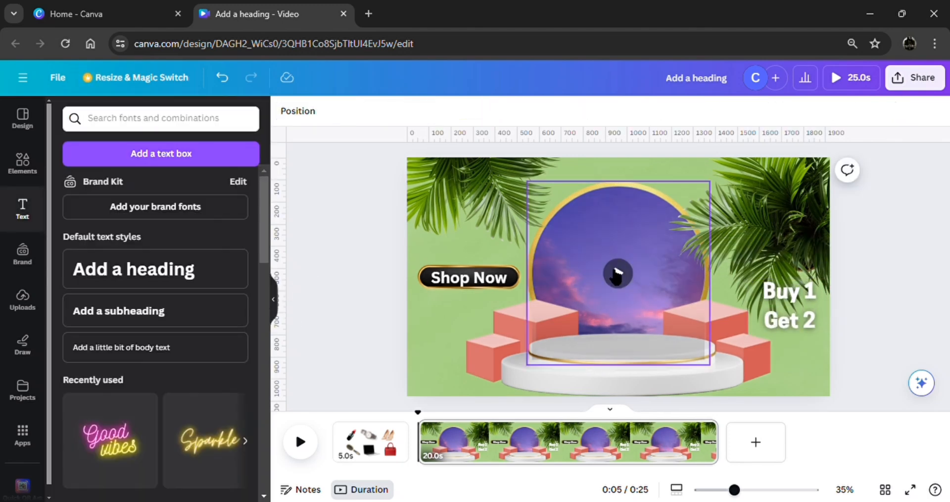
# Fully lock the gold-framed sky-video circle group.
pyautogui.moveTo(635, 282)
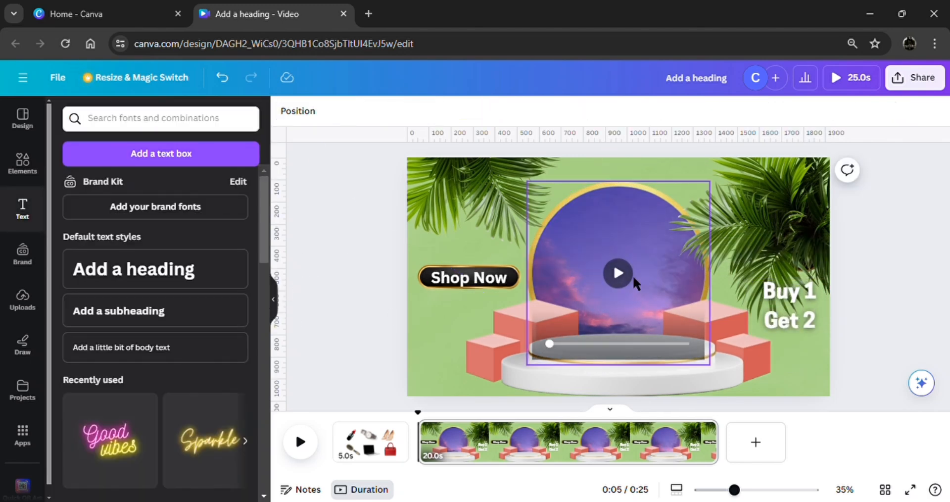
pyautogui.click(653, 239)
pyautogui.rightClick(654, 239)
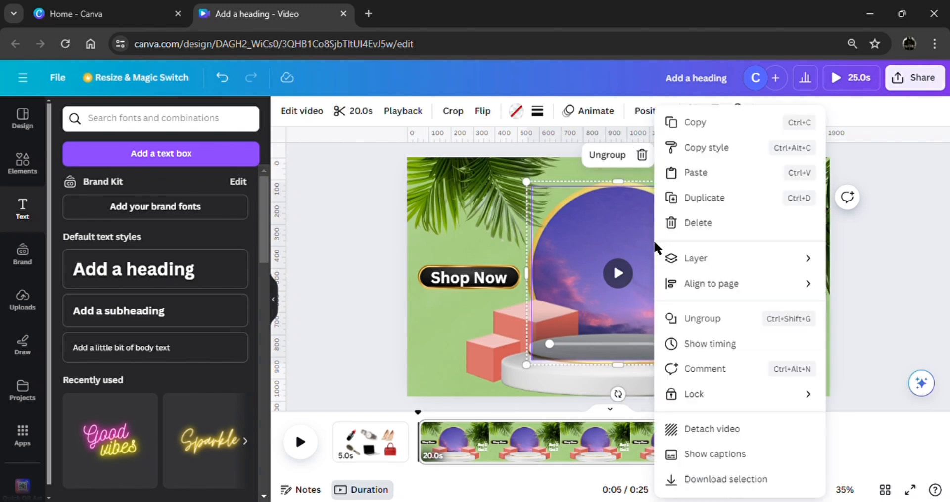
pyautogui.moveTo(730, 403)
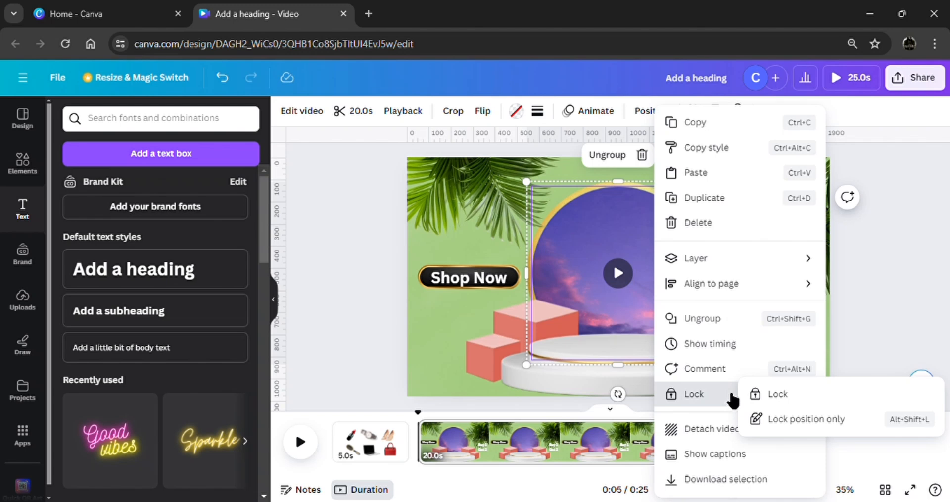
pyautogui.click(777, 395)
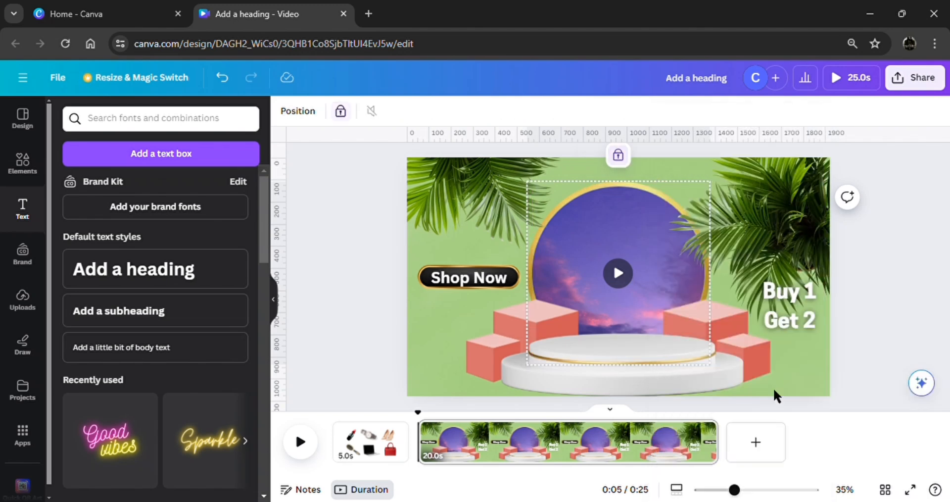
pyautogui.click(895, 315)
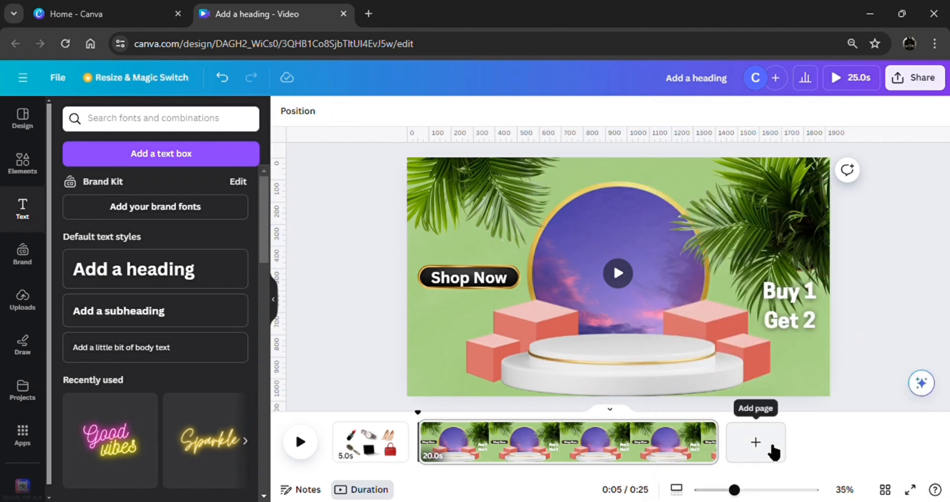
# Duplicate the 20-second podium page.
pyautogui.click(705, 430)
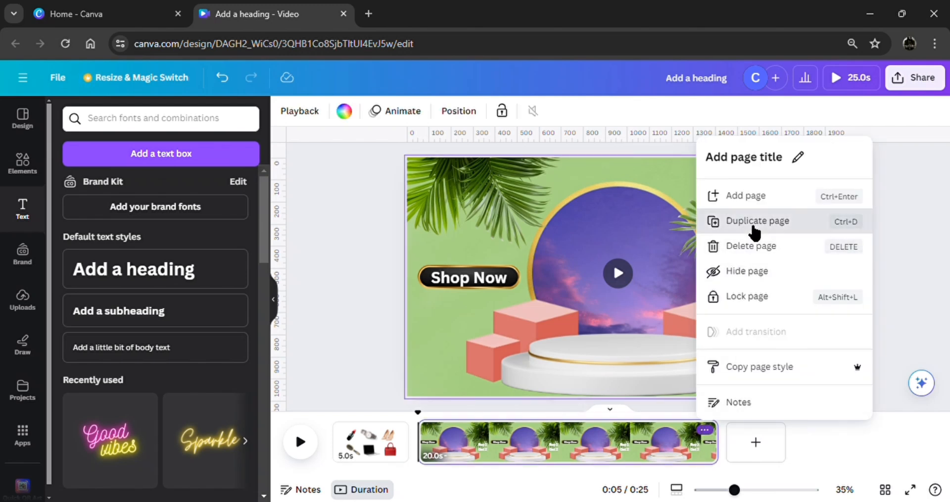
pyautogui.click(748, 222)
pyautogui.click(866, 340)
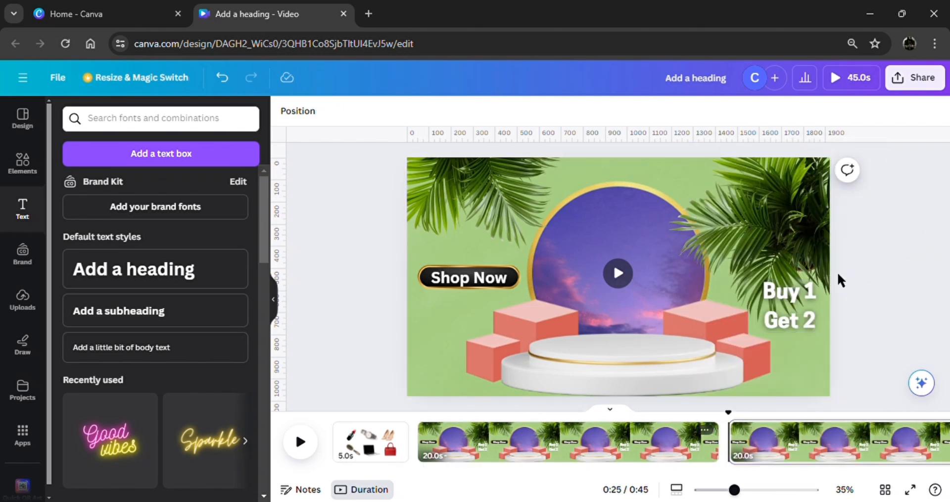
# Shrink the right-hand palm leaves on the duplicated page and tuck them into the upper-right corner.
pyautogui.click(811, 301)
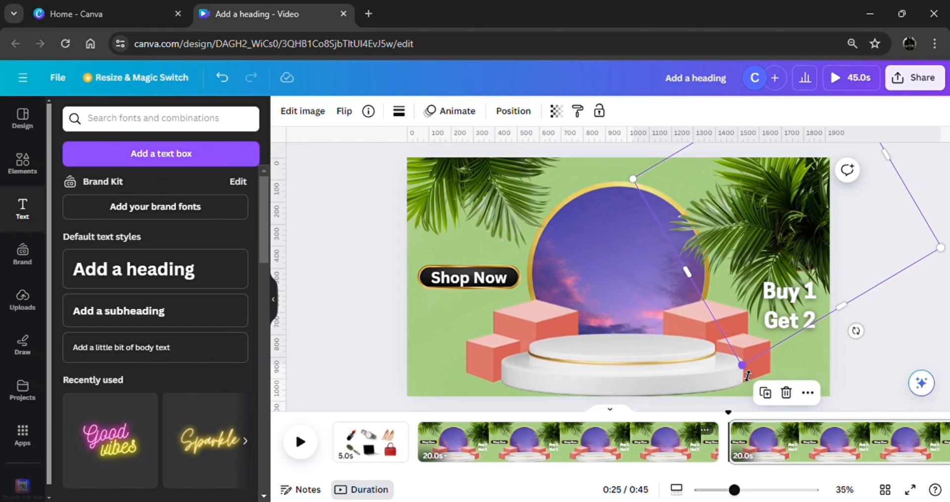
pyautogui.moveTo(746, 374); pyautogui.dragTo(772, 286)
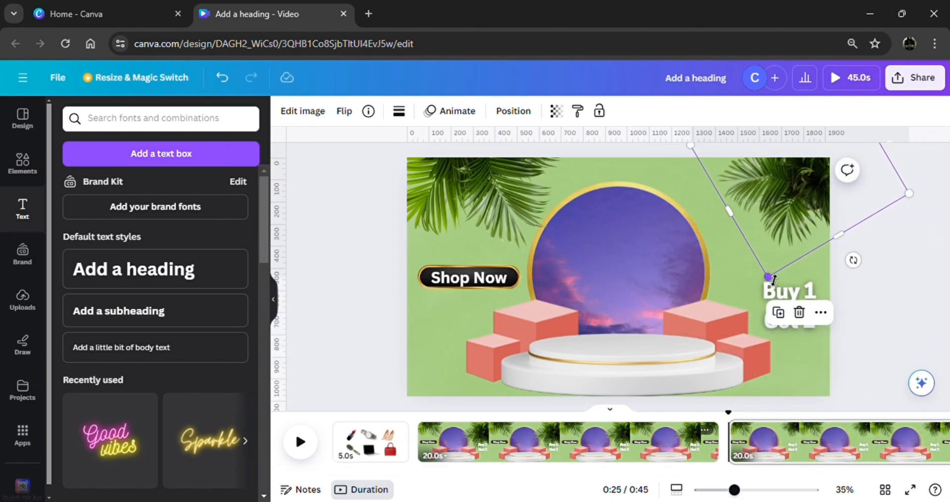
pyautogui.moveTo(772, 280); pyautogui.dragTo(783, 249)
pyautogui.moveTo(790, 205); pyautogui.dragTo(794, 195)
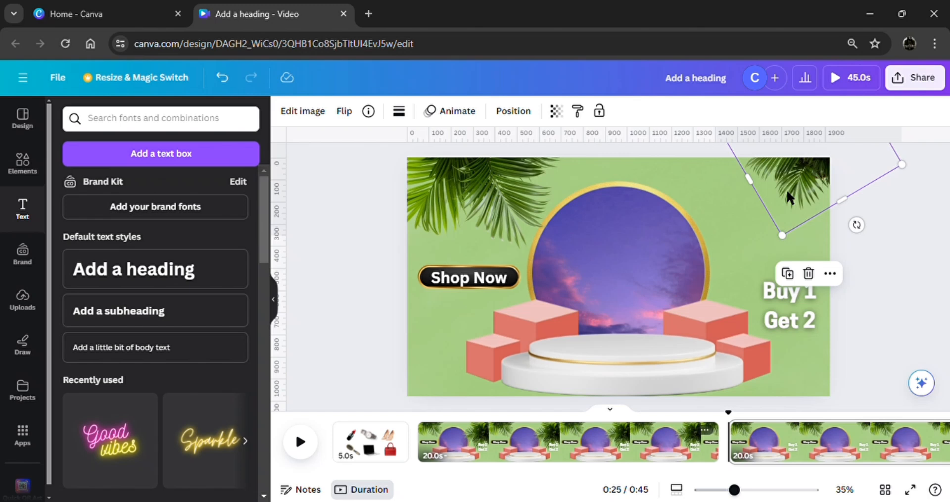
# Widen the "Buy 1 Get 2" text box to a single line and move it above the sky circle.
pyautogui.click(796, 307)
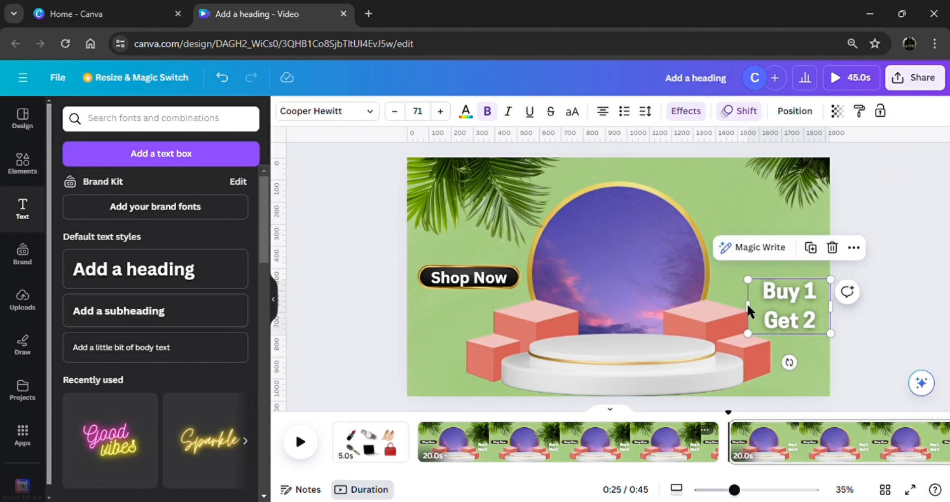
pyautogui.moveTo(746, 303); pyautogui.dragTo(710, 304)
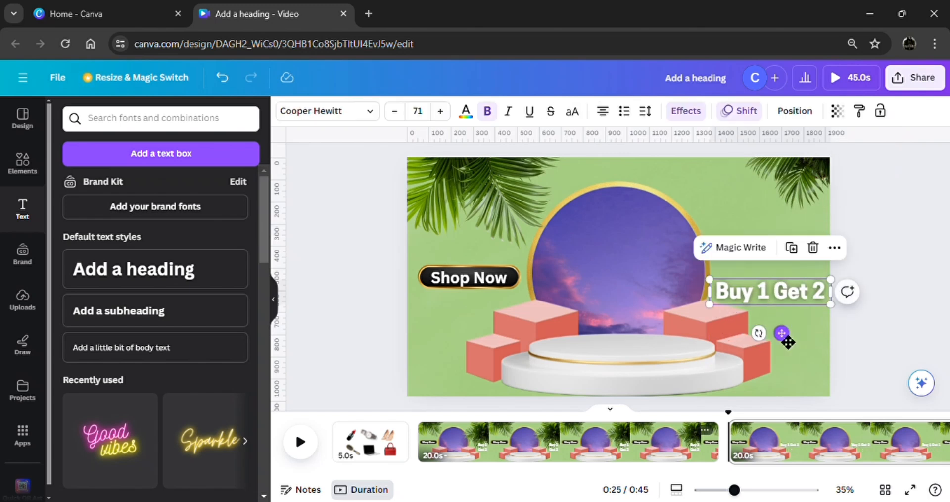
pyautogui.moveTo(788, 341); pyautogui.dragTo(659, 218)
# Shrink the left-hand palm leaves into the upper-left corner of the duplicated page.
pyautogui.click(499, 196)
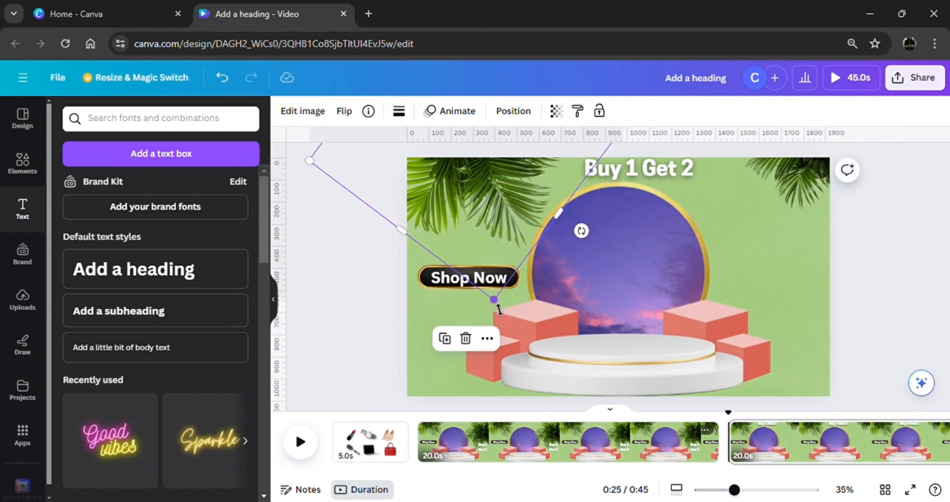
pyautogui.moveTo(499, 309); pyautogui.dragTo(416, 212)
# Unlock the sky-video circle on the duplicated page.
pyautogui.click(461, 289)
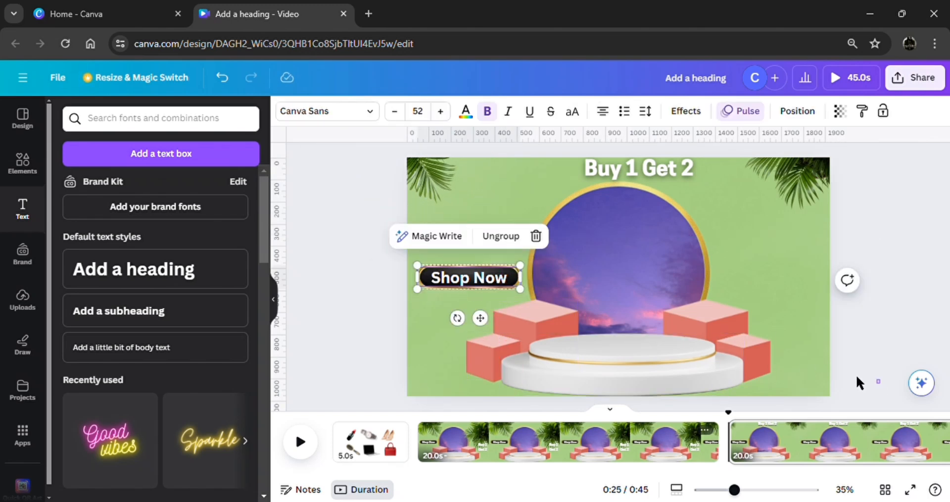
pyautogui.moveTo(858, 378); pyautogui.dragTo(526, 252)
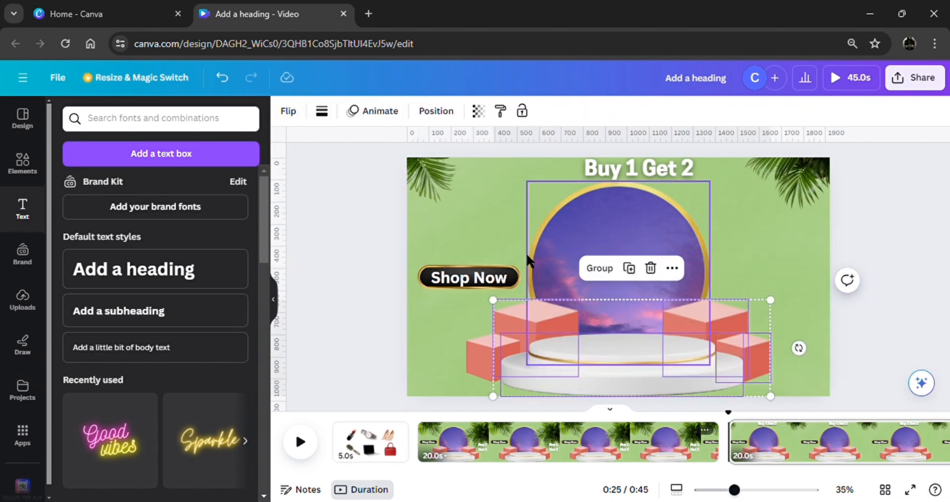
pyautogui.click(544, 266)
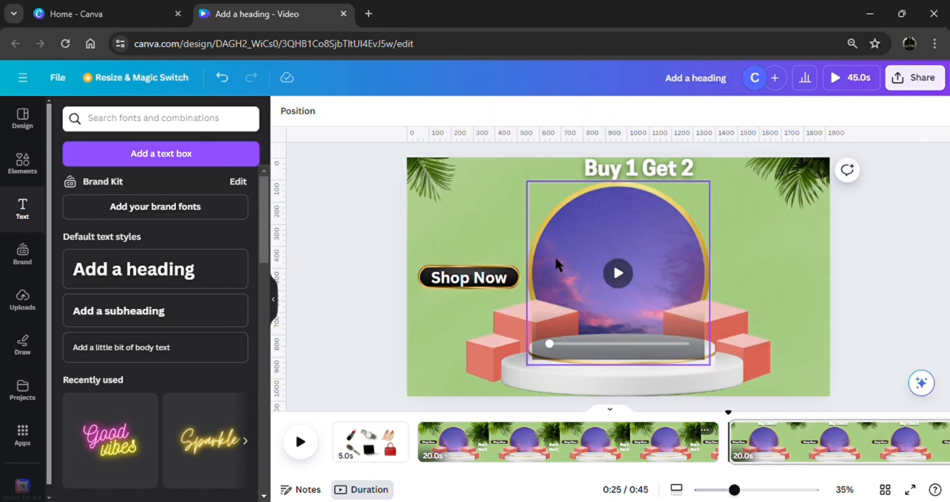
pyautogui.click(556, 259)
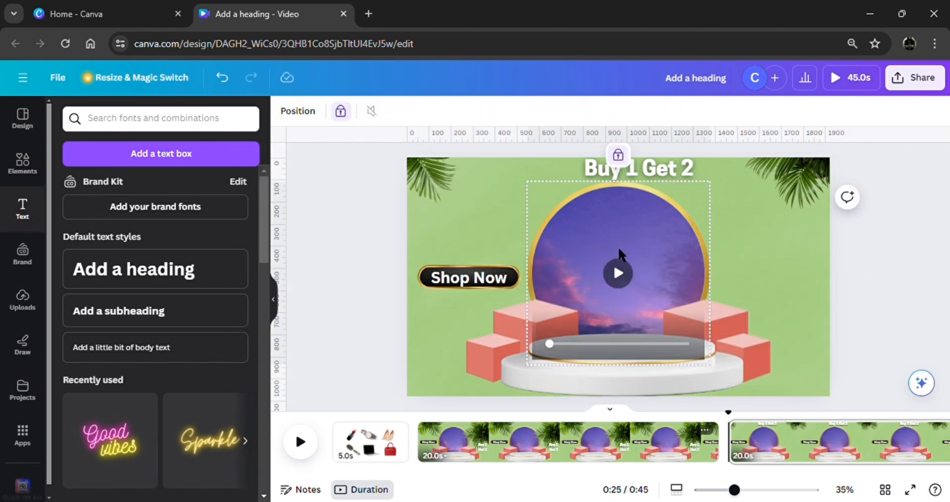
pyautogui.click(619, 156)
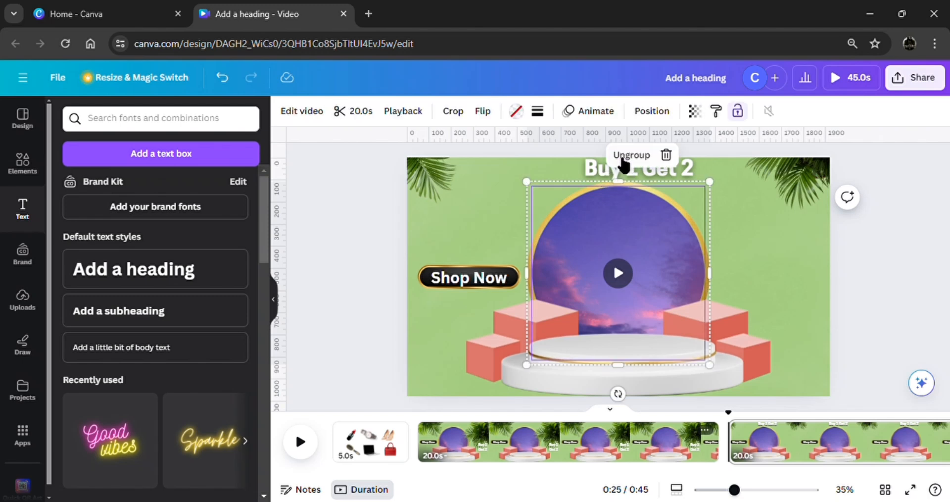
pyautogui.click(863, 312)
# Enlarge the podium, cubes and sky circle together and centre them lower, so the podium falls below the page edge.
pyautogui.moveTo(859, 387); pyautogui.dragTo(532, 242)
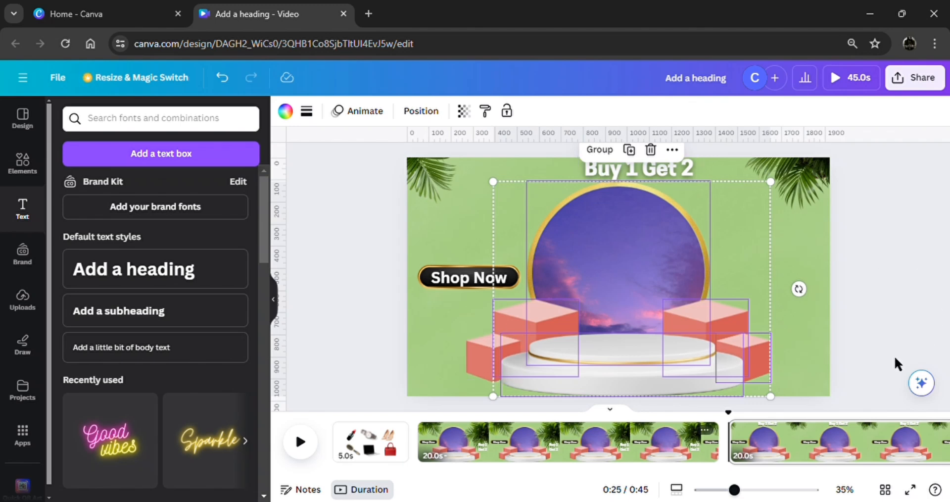
pyautogui.click(866, 373)
pyautogui.moveTo(780, 392); pyautogui.dragTo(479, 307)
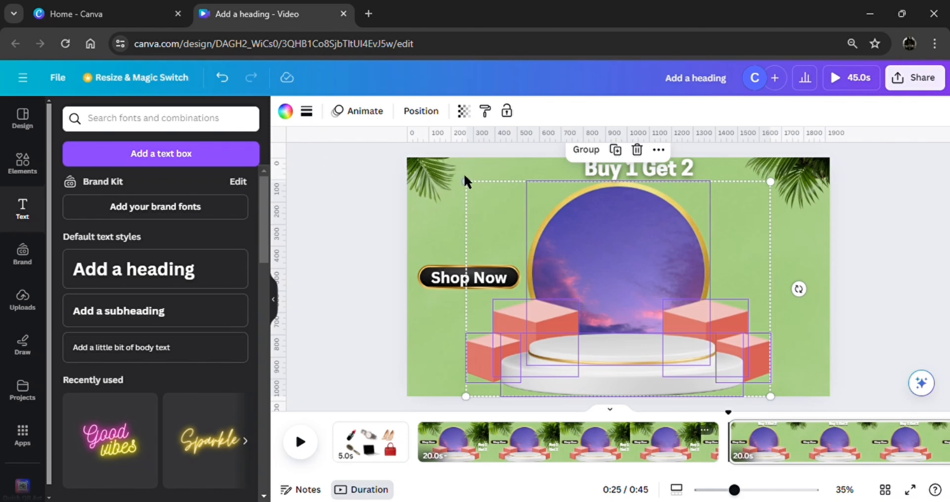
pyautogui.moveTo(473, 188); pyautogui.dragTo(297, 64)
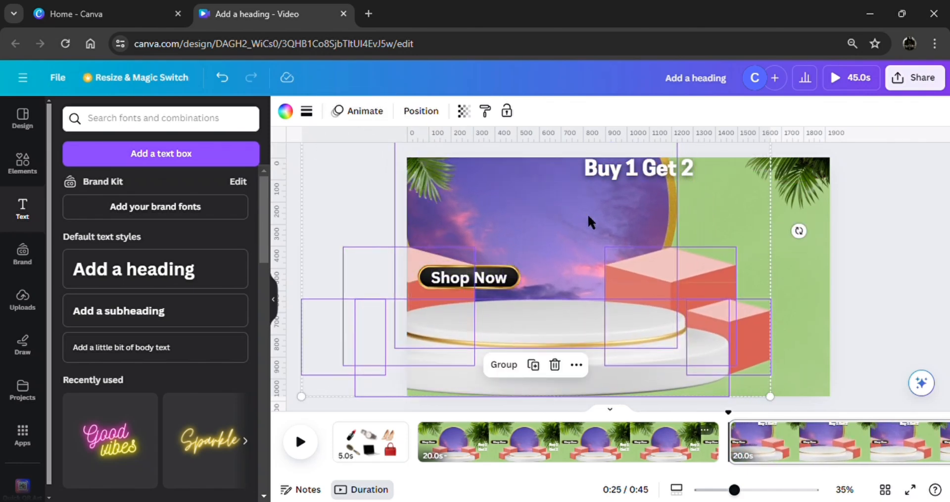
pyautogui.moveTo(625, 246); pyautogui.dragTo(693, 343)
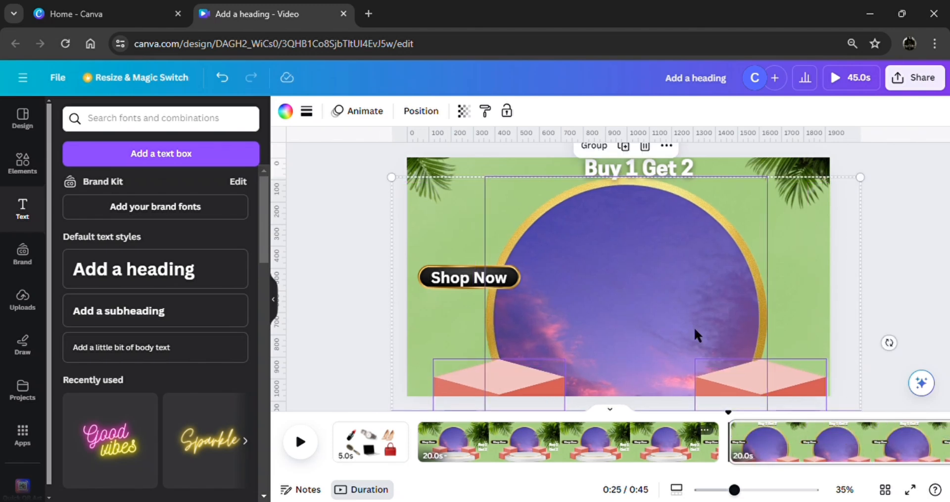
pyautogui.click(898, 270)
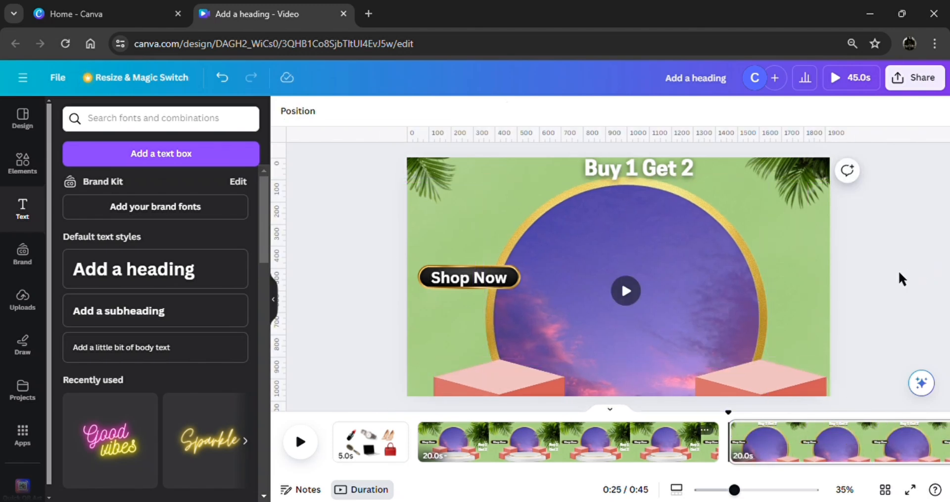
# Move the "Shop Now" button between the cubes and wrap "Buy 1 Get 2" onto two lines beside the circle's left edge.
pyautogui.click(469, 278)
pyautogui.moveTo(480, 317); pyautogui.dragTo(638, 419)
pyautogui.click(627, 166)
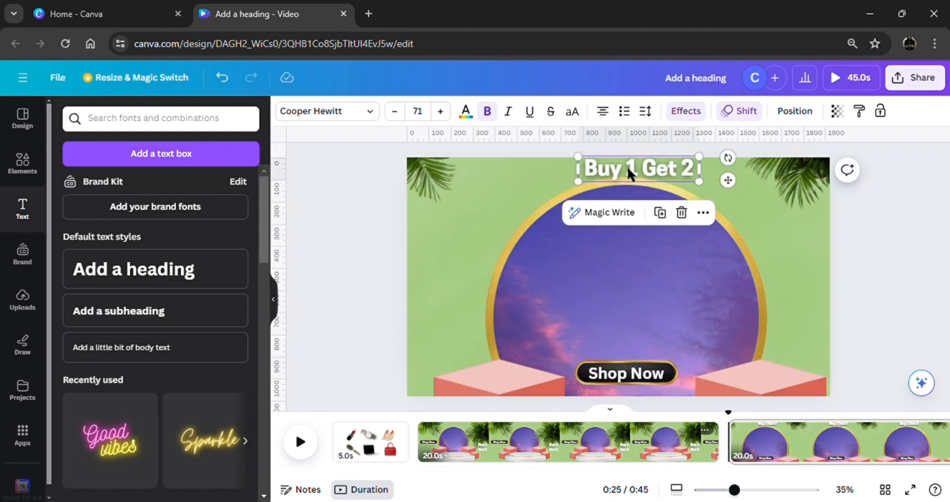
pyautogui.moveTo(628, 166); pyautogui.dragTo(469, 214)
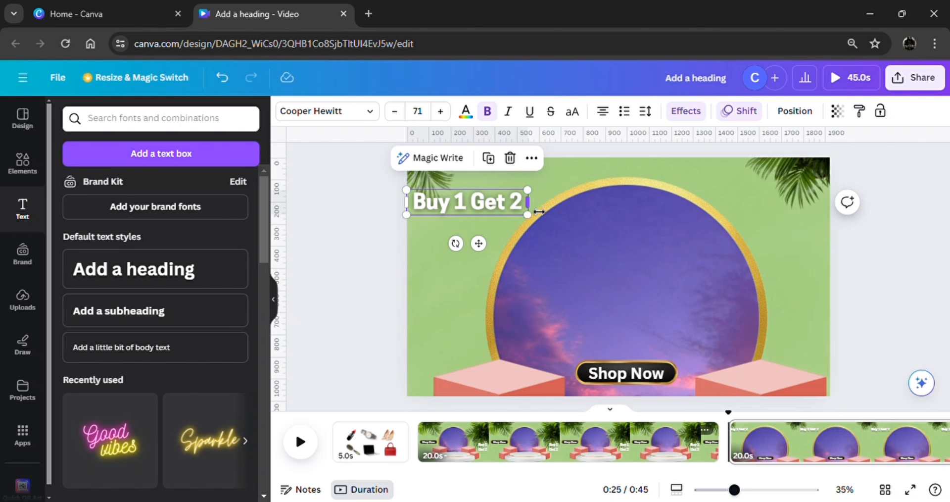
pyautogui.moveTo(527, 200); pyautogui.dragTo(476, 280)
pyautogui.click(358, 291)
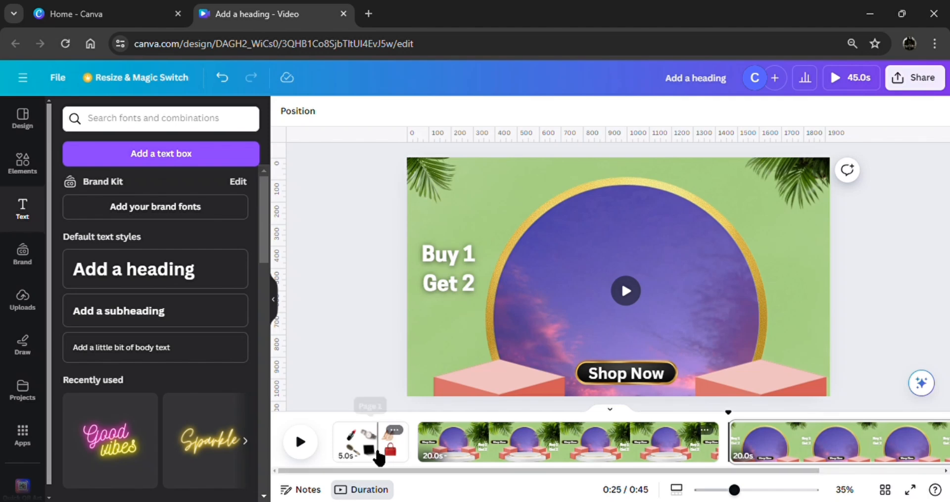
# Duplicate the six product images from the first page onto the last page, shrink them and centre them inside the sky circle.
pyautogui.click(377, 455)
pyautogui.click(376, 382)
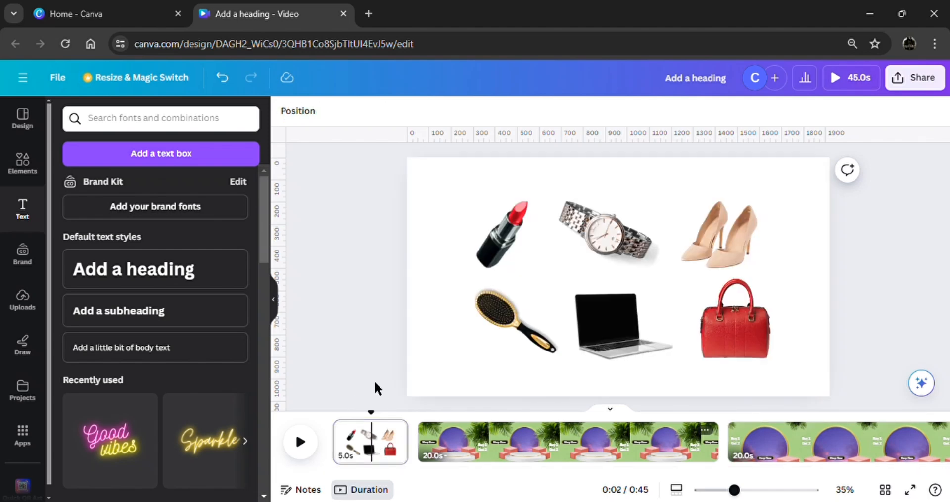
pyautogui.moveTo(373, 379); pyautogui.dragTo(776, 207)
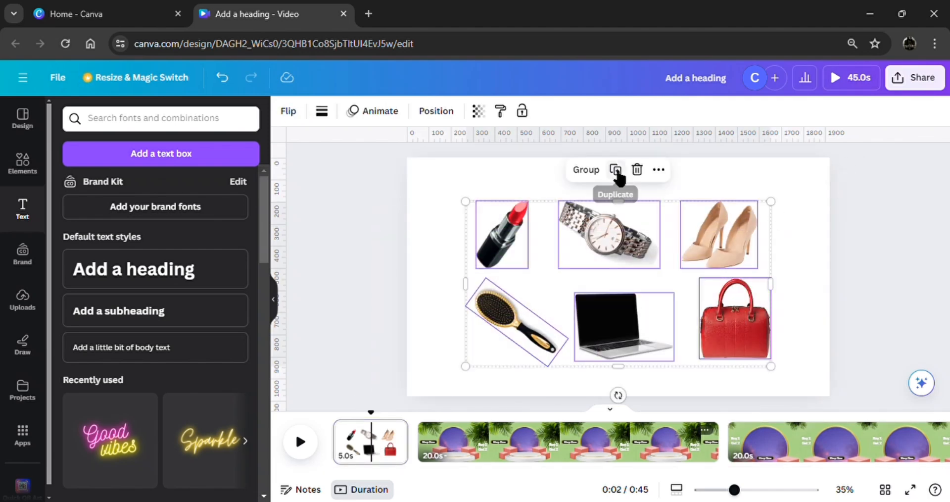
pyautogui.moveTo(607, 233); pyautogui.dragTo(791, 440)
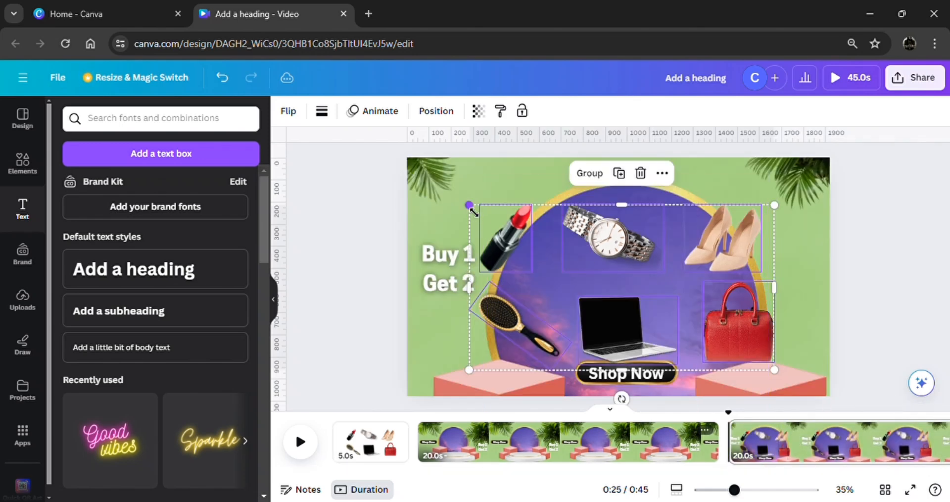
pyautogui.moveTo(472, 210); pyautogui.dragTo(555, 252)
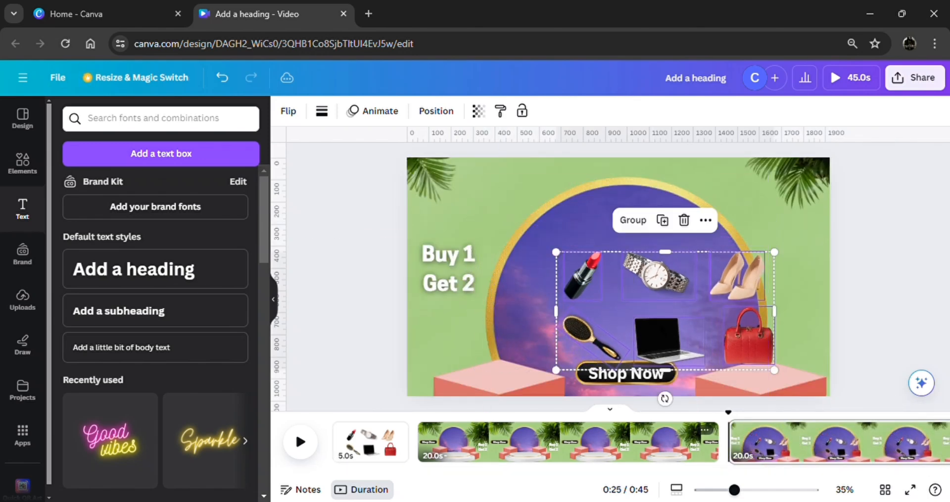
pyautogui.moveTo(663, 337); pyautogui.dragTo(623, 315)
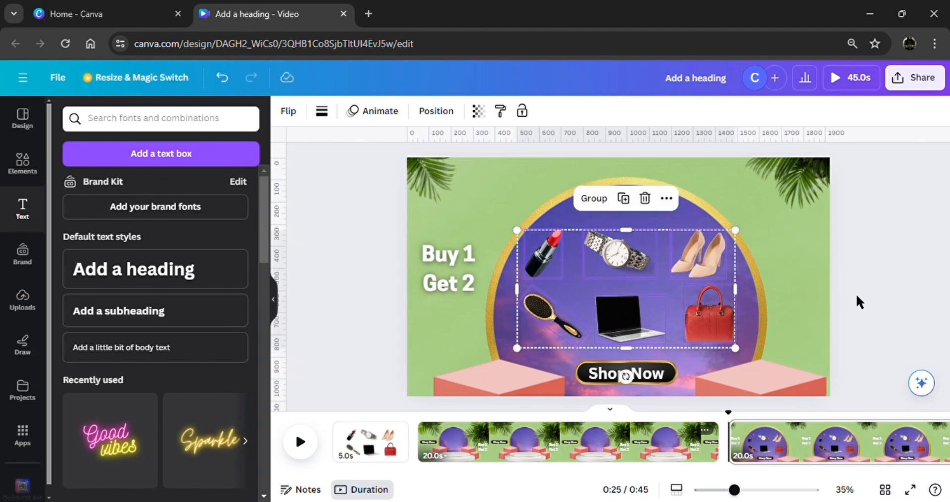
pyautogui.click(878, 298)
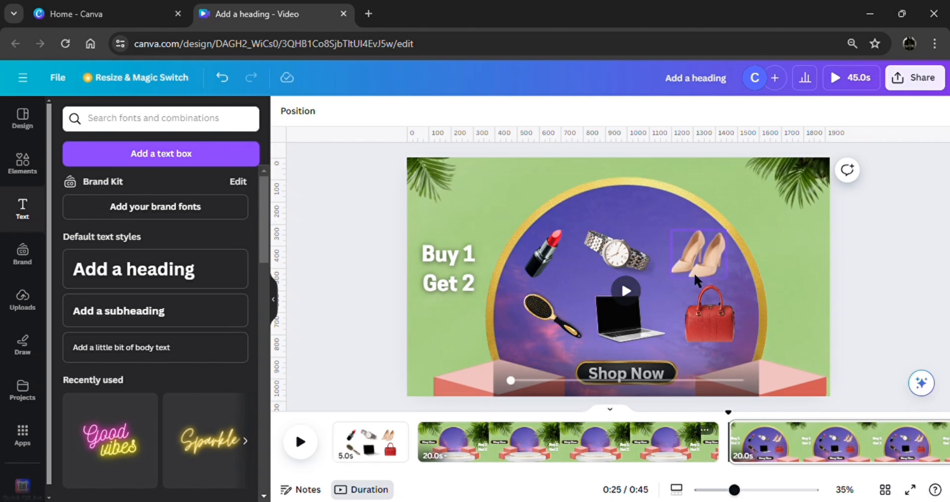
# Lock the enlarged sky circle in place.
pyautogui.click(625, 199)
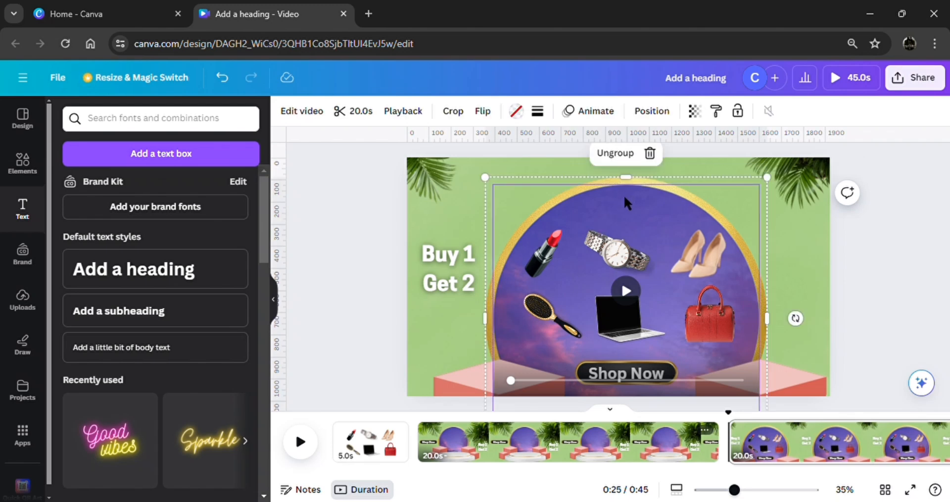
pyautogui.rightClick(625, 198)
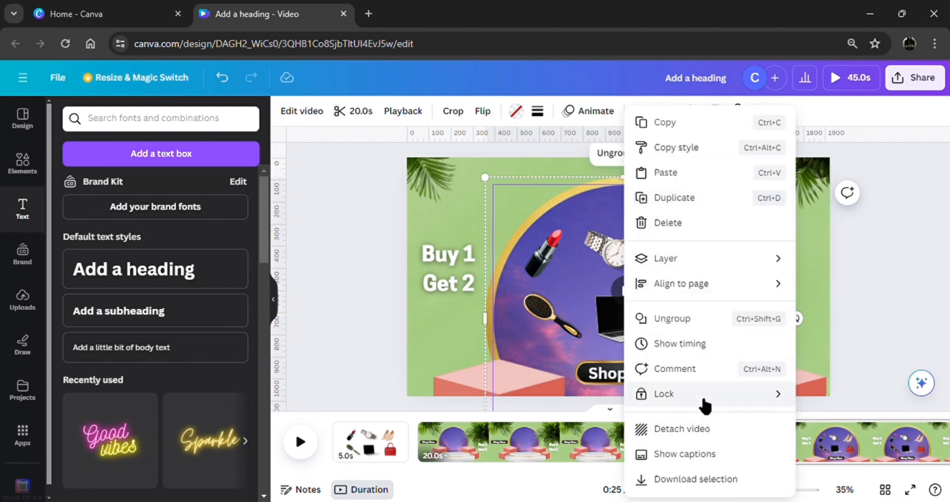
pyautogui.moveTo(703, 400)
pyautogui.click(754, 402)
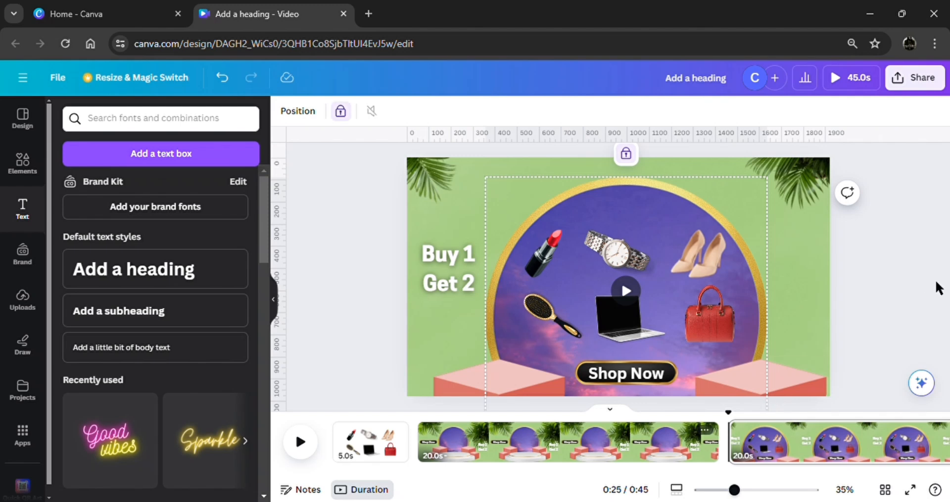
# Tilt the heels and the red handbag, and move the laptop slightly up towards the circle's centre.
pyautogui.click(695, 257)
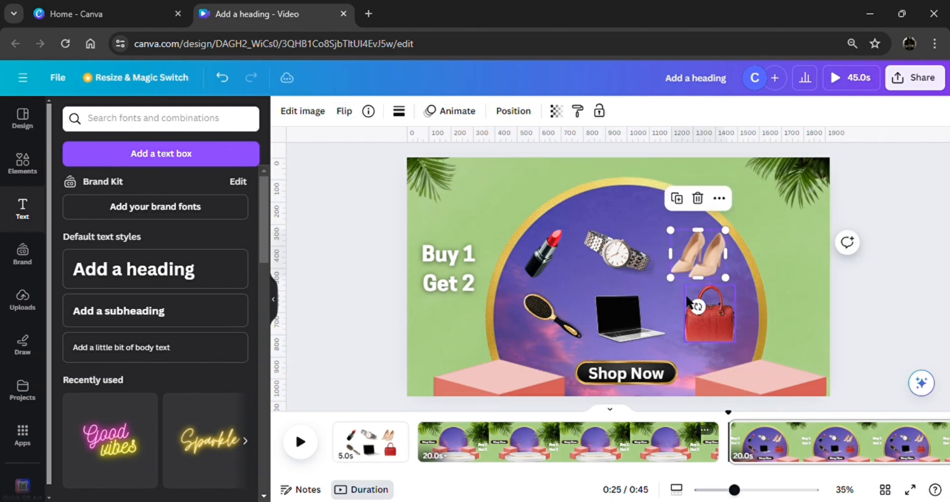
pyautogui.moveTo(695, 306); pyautogui.dragTo(689, 316)
pyautogui.click(708, 337)
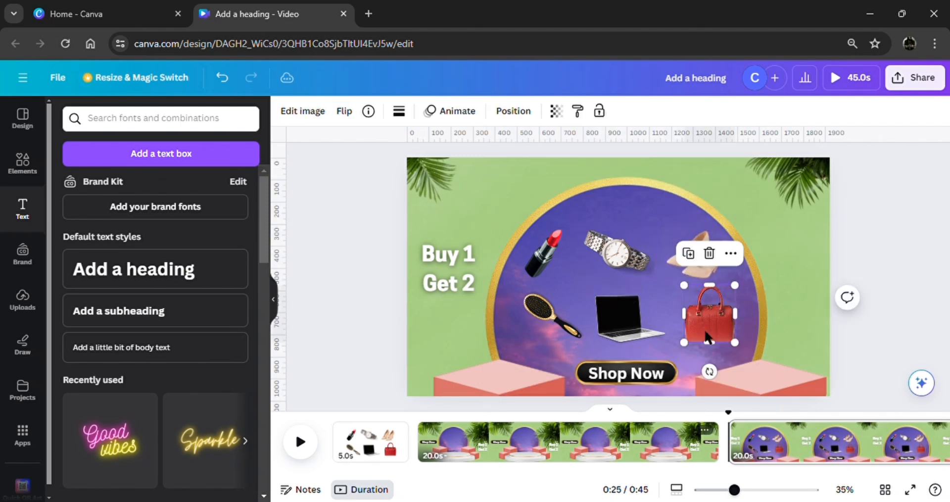
pyautogui.moveTo(716, 373); pyautogui.dragTo(695, 367)
pyautogui.moveTo(624, 322); pyautogui.dragTo(632, 305)
# Rotate the watch more upright and raise it, then shift the lipstick inward and the hairbrush slightly outward around the laptop.
pyautogui.click(603, 250)
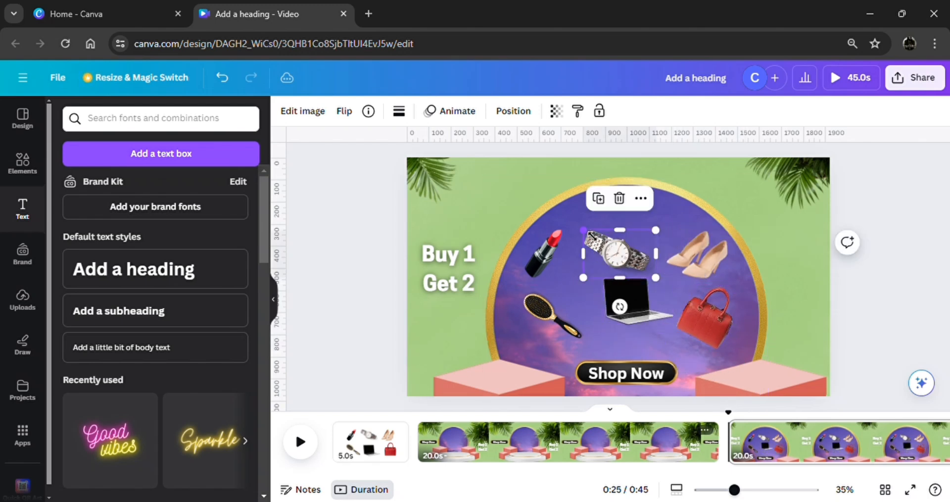
pyautogui.moveTo(580, 231); pyautogui.dragTo(585, 231)
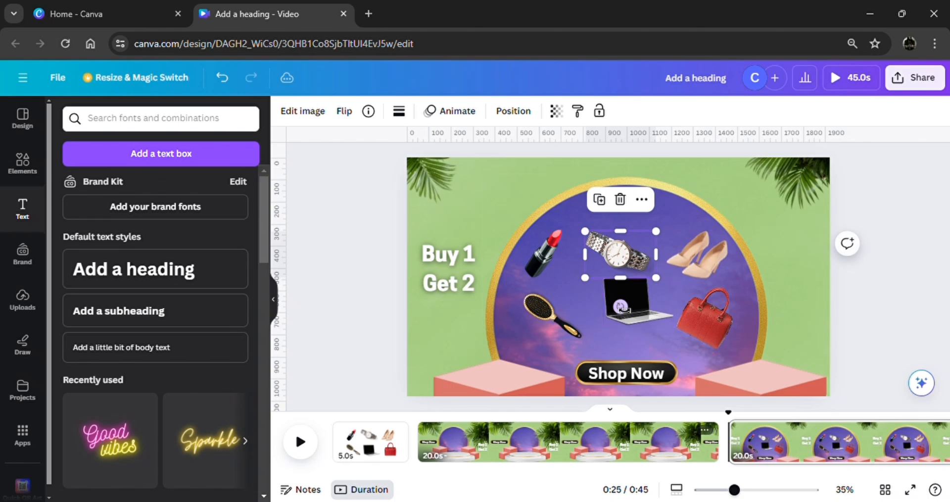
pyautogui.moveTo(620, 306); pyautogui.dragTo(593, 298)
pyautogui.moveTo(631, 267); pyautogui.dragTo(634, 236)
pyautogui.moveTo(555, 271); pyautogui.dragTo(582, 264)
pyautogui.moveTo(550, 315); pyautogui.dragTo(543, 313)
# Unlock the sky circle and shorten the last page to 8.5 seconds.
pyautogui.click(664, 207)
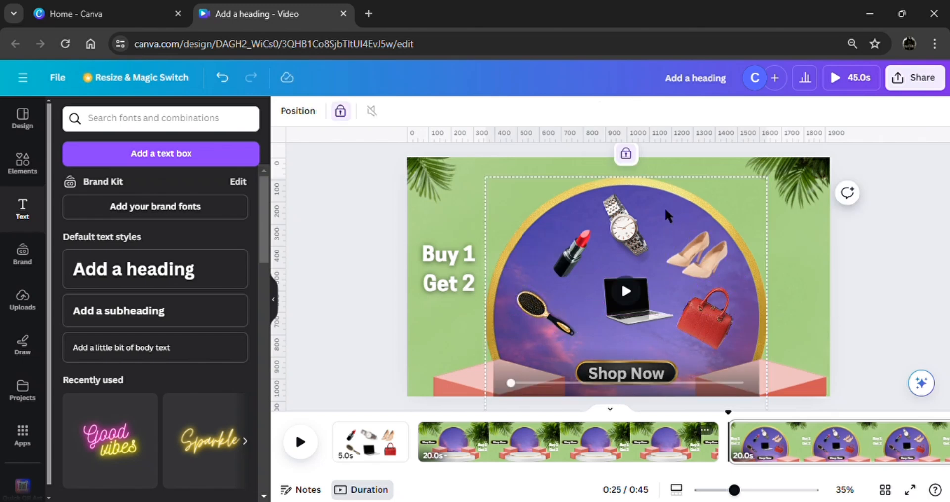
pyautogui.click(626, 154)
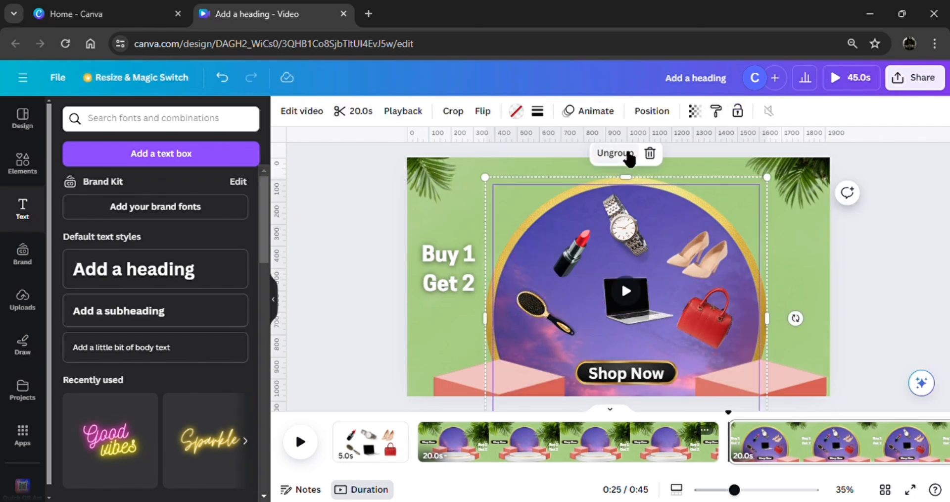
pyautogui.click(880, 295)
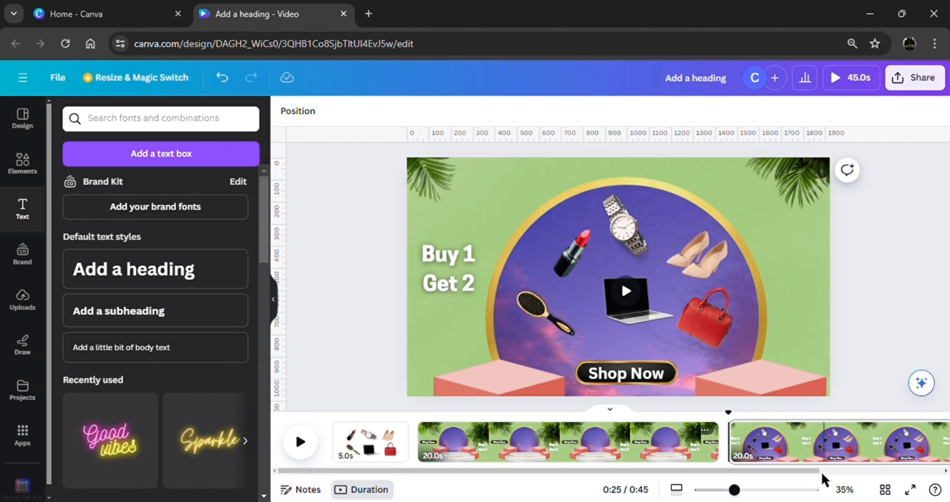
pyautogui.moveTo(808, 467); pyautogui.dragTo(711, 454)
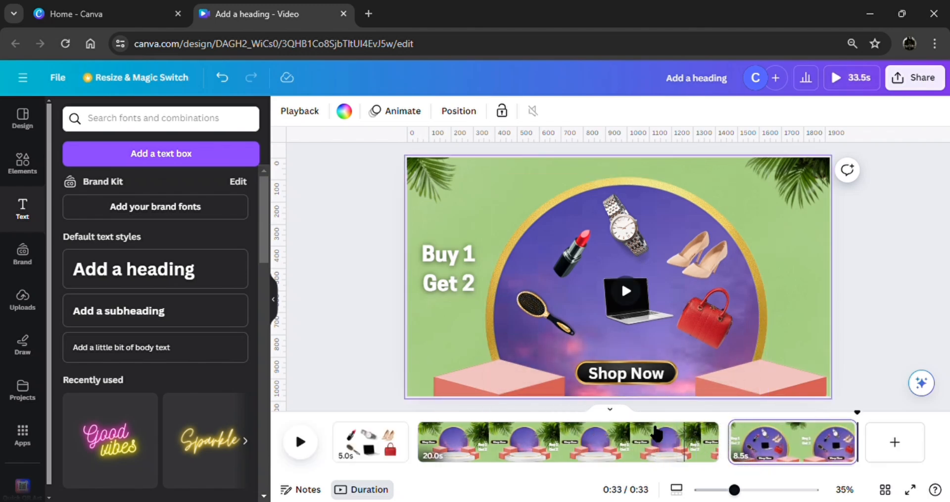
# Duplicate the six product images from the first page onto the 20-second podium page and position them over the podium scene.
pyautogui.click(378, 446)
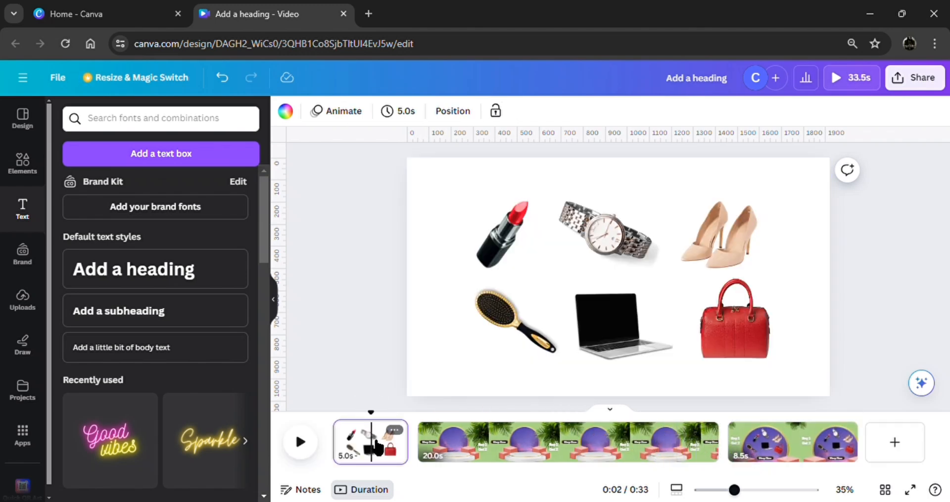
pyautogui.moveTo(388, 355); pyautogui.dragTo(754, 230)
pyautogui.click(616, 170)
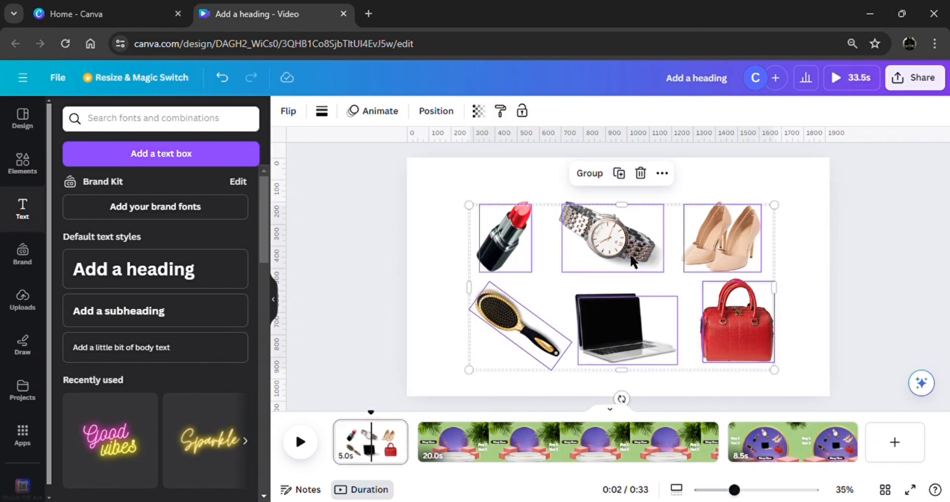
pyautogui.moveTo(634, 262); pyautogui.dragTo(563, 436)
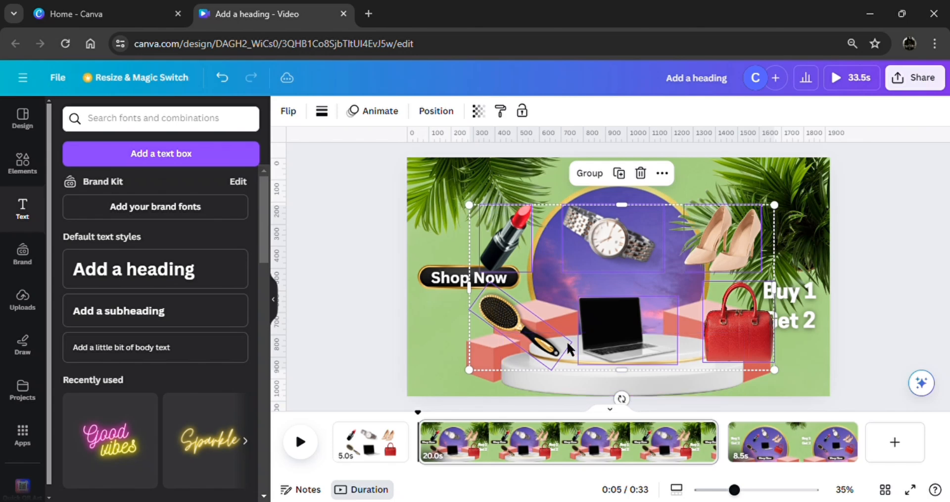
pyautogui.moveTo(639, 293); pyautogui.dragTo(631, 301)
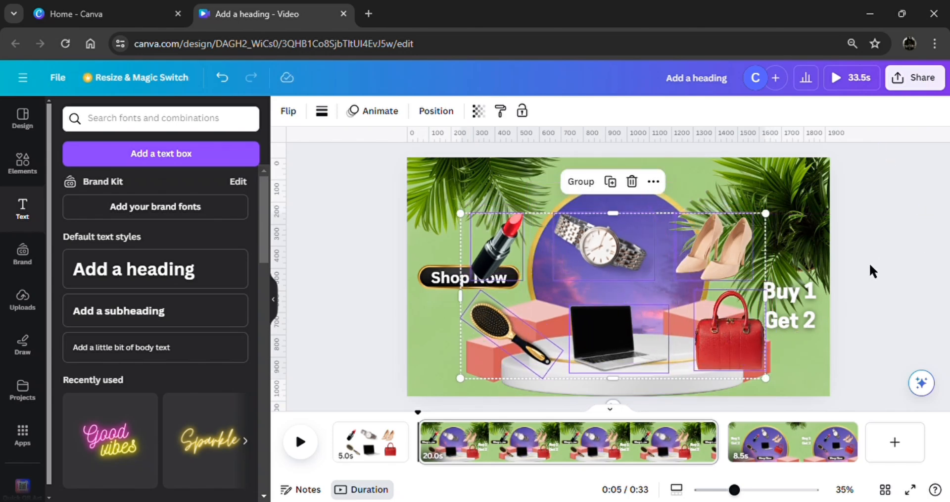
pyautogui.click(883, 272)
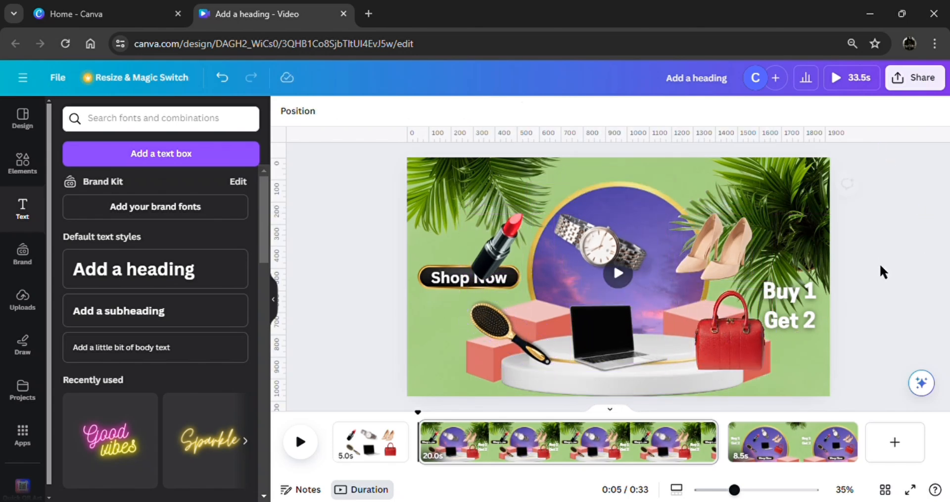
# Enlarge the watch on the podium page, rotate it more upright, and move it over the centre of the podium.
pyautogui.click(637, 194)
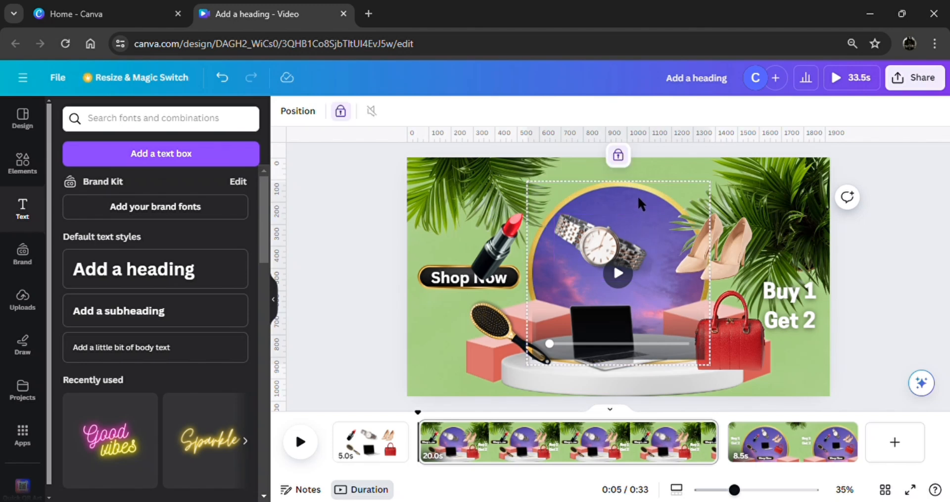
pyautogui.click(592, 240)
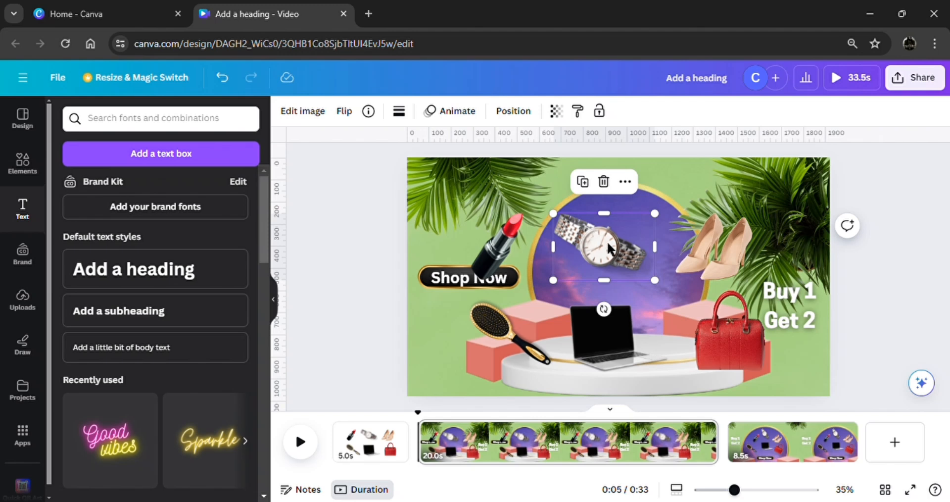
pyautogui.moveTo(589, 228); pyautogui.dragTo(516, 263)
pyautogui.moveTo(594, 392); pyautogui.dragTo(559, 400)
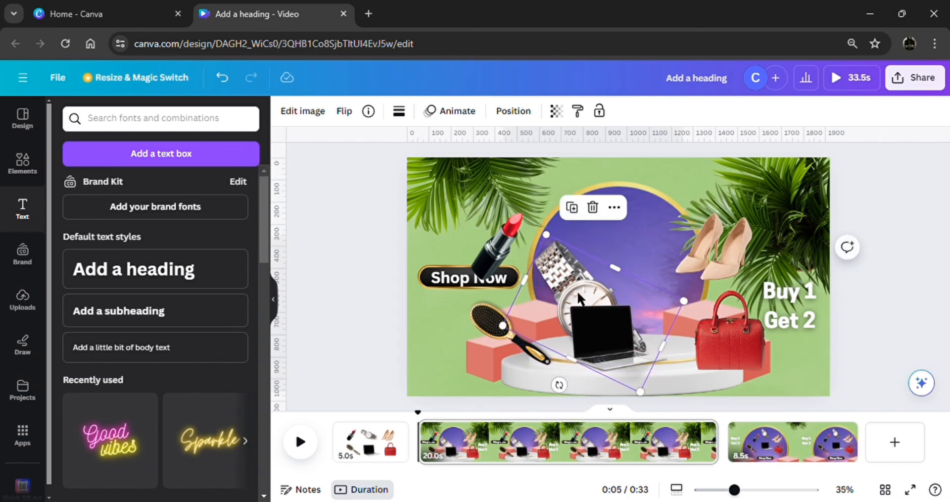
pyautogui.moveTo(578, 298); pyautogui.dragTo(606, 290)
# Enlarge the laptop and the red handbag and place both over the centre of the podium.
pyautogui.click(579, 319)
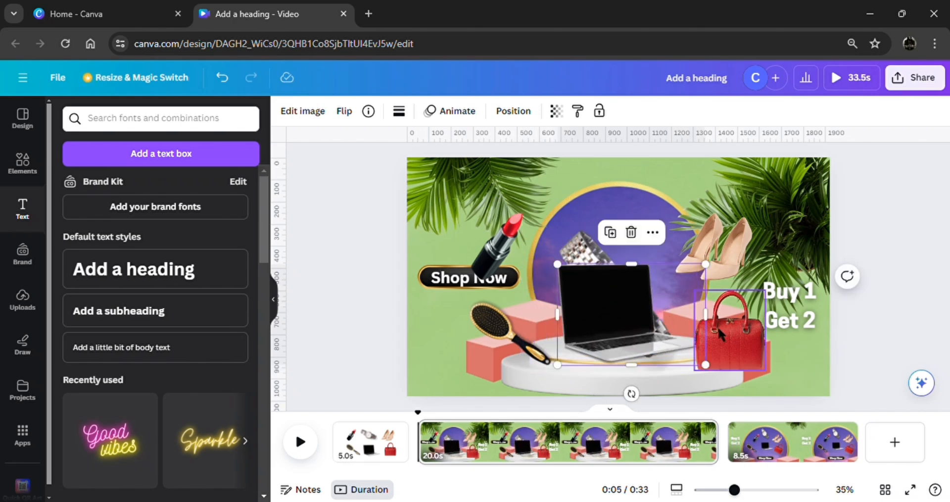
pyautogui.click(707, 317)
pyautogui.moveTo(679, 283); pyautogui.dragTo(632, 220)
pyautogui.moveTo(728, 334); pyautogui.dragTo(653, 322)
# Enlarge the heels and the lipstick and position them over the podium, overlapping the handbag.
pyautogui.click(695, 246)
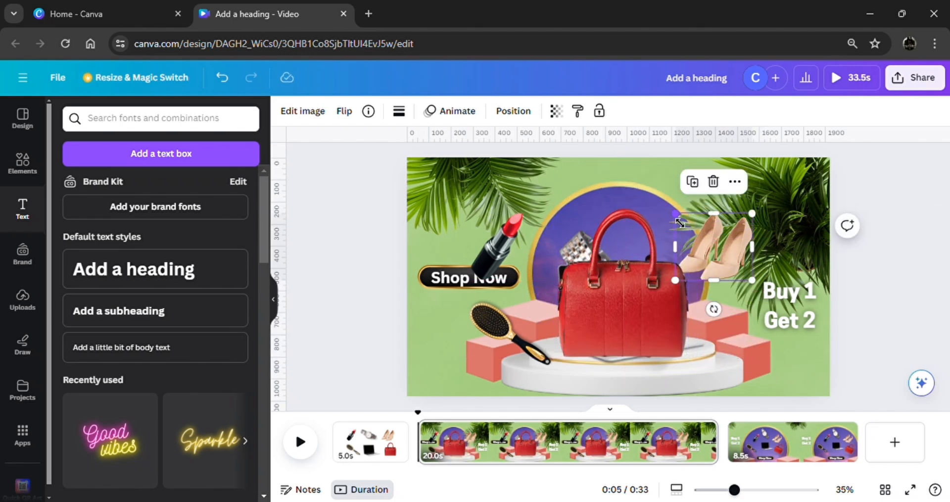
pyautogui.moveTo(679, 222); pyautogui.dragTo(625, 302)
pyautogui.click(500, 267)
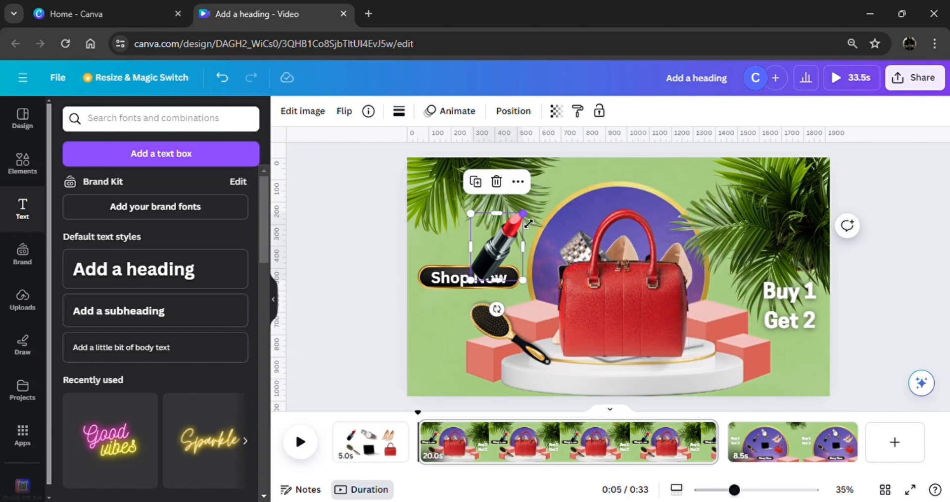
pyautogui.moveTo(528, 224); pyautogui.dragTo(623, 318)
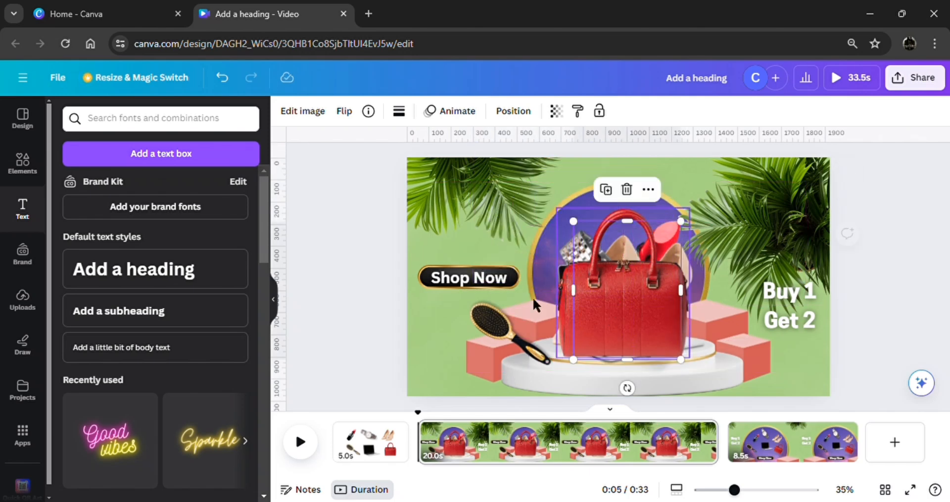
# Enlarge the hairbrush, rotate it to nearly upright, and place it behind the handbag on the podium.
pyautogui.click(484, 322)
pyautogui.moveTo(488, 293); pyautogui.dragTo(422, 197)
pyautogui.moveTo(457, 275); pyautogui.dragTo(571, 274)
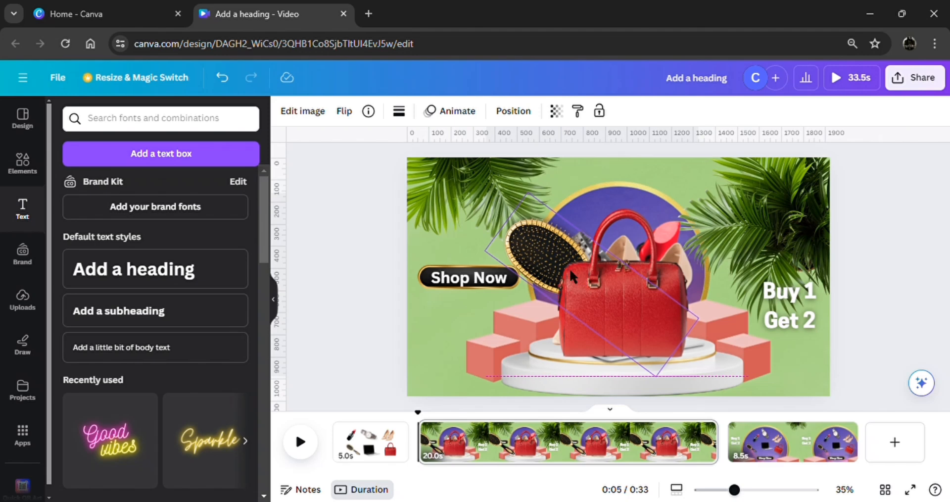
pyautogui.moveTo(629, 232); pyautogui.dragTo(597, 267)
pyautogui.moveTo(567, 222); pyautogui.dragTo(565, 186)
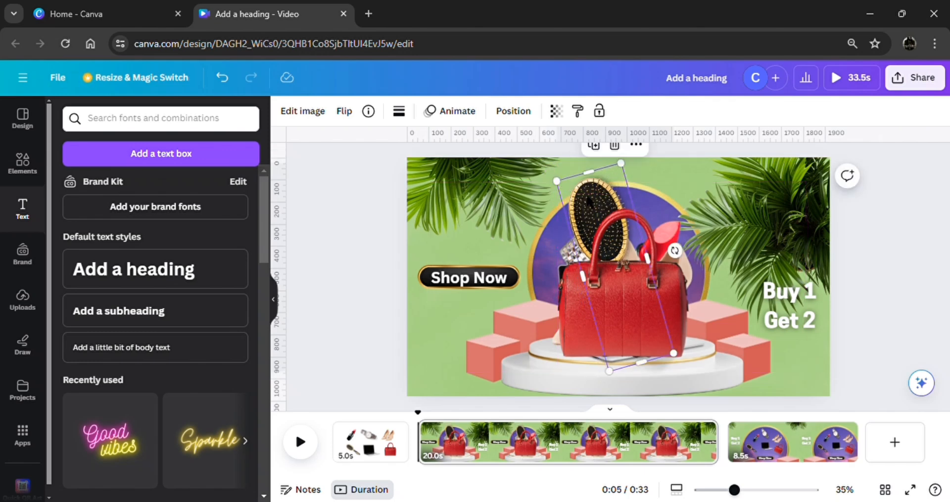
# Reorder the layers so the lipstick, heels and watch sit directly below the handbag and above the hairbrush and laptop.
pyautogui.click(512, 111)
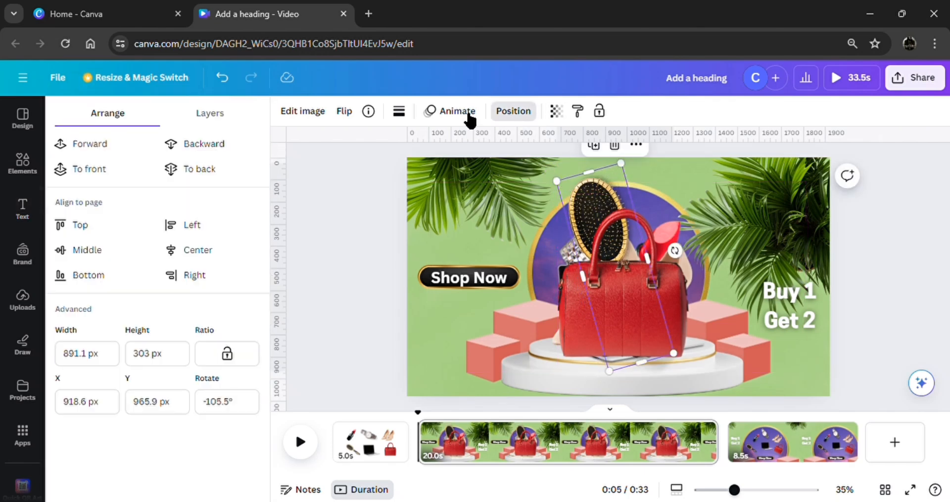
pyautogui.click(210, 113)
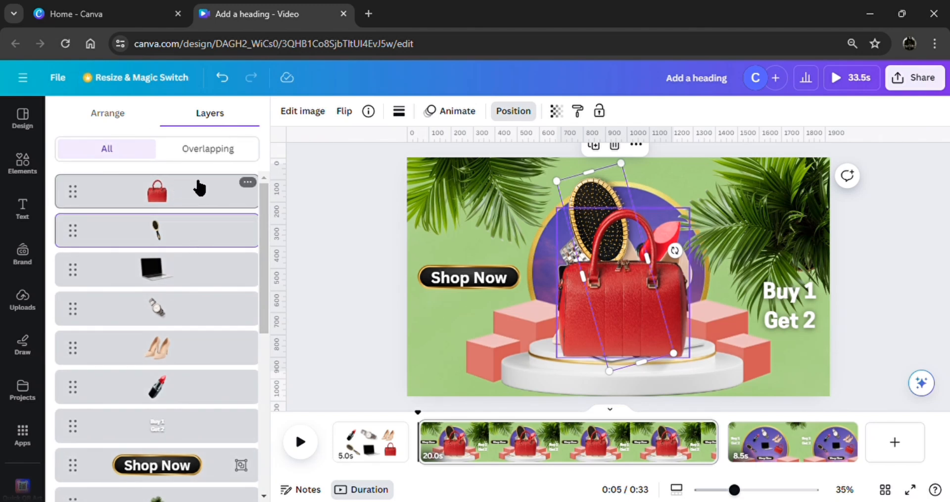
pyautogui.moveTo(173, 386); pyautogui.dragTo(180, 213)
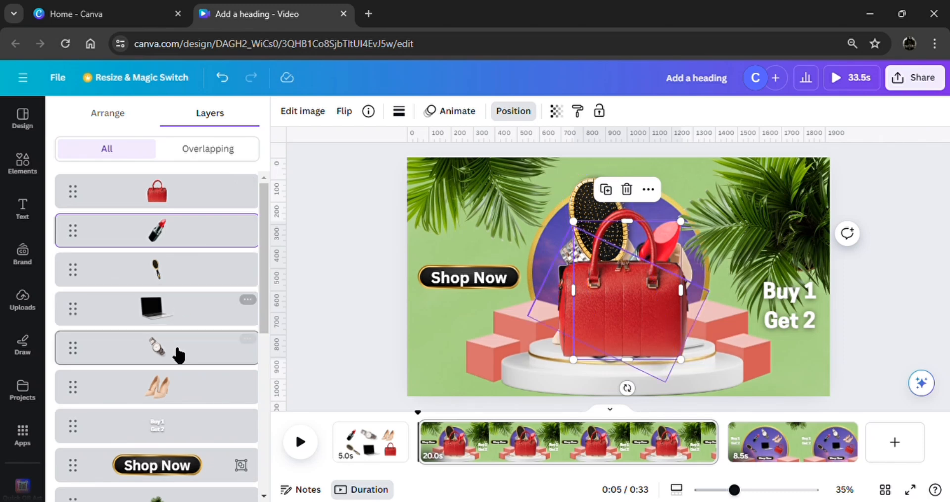
pyautogui.moveTo(176, 385)
pyautogui.mouseDown()
pyautogui.moveTo(185, 265)
pyautogui.moveTo(174, 264)
pyautogui.mouseUp()
pyautogui.moveTo(183, 393); pyautogui.dragTo(186, 302)
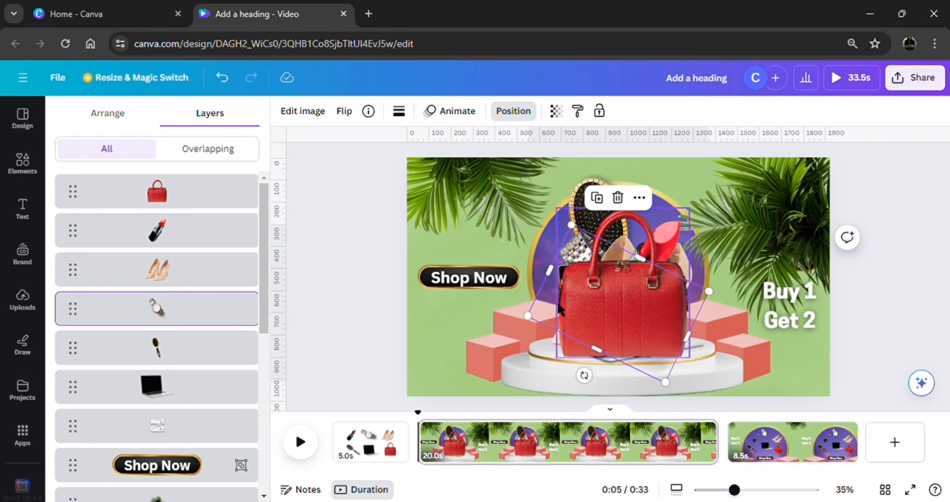
# Add the recently used light green texture image to the 5-second first page and set it as the background.
pyautogui.click(391, 446)
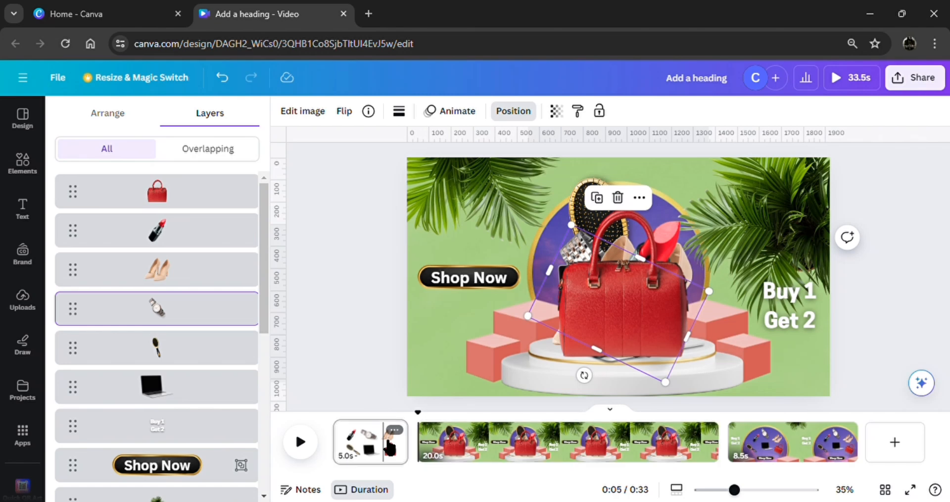
pyautogui.click(25, 166)
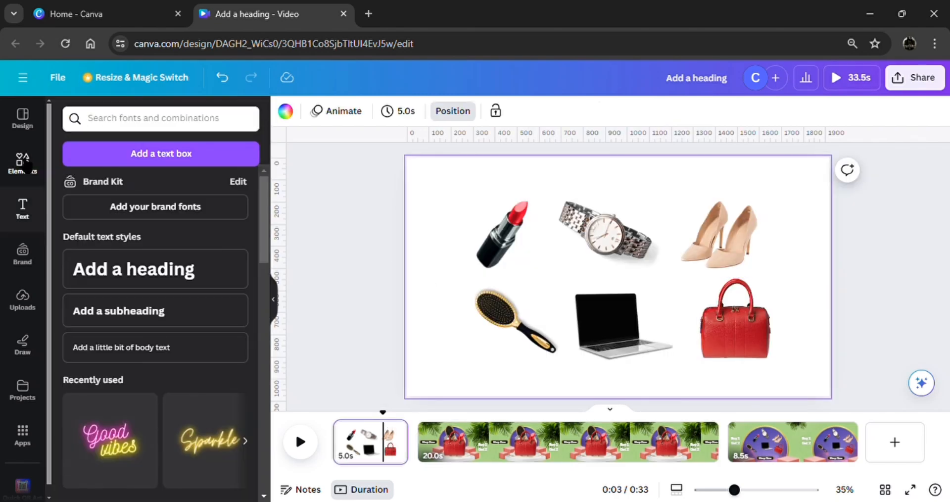
pyautogui.click(230, 168)
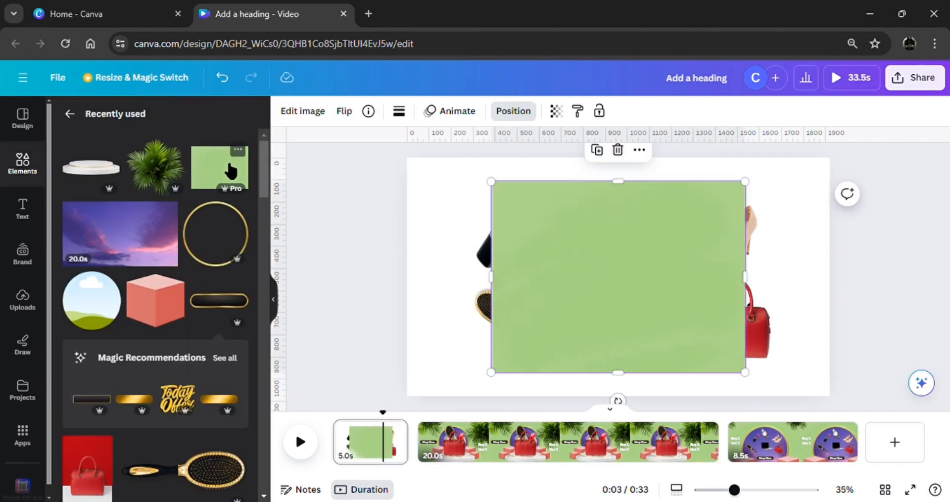
pyautogui.click(645, 152)
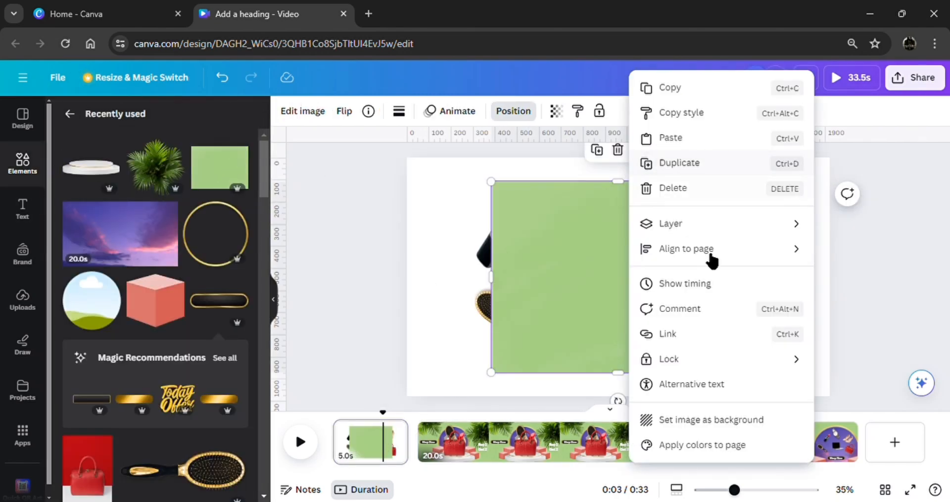
pyautogui.click(706, 423)
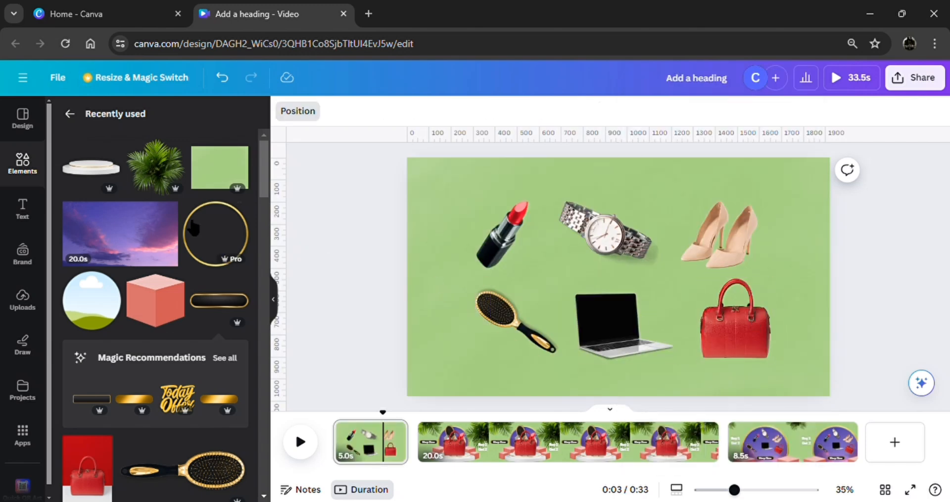
# Try a rotated palm plant in the first page's upper-right corner with a copy in its upper-left corner.
pyautogui.click(156, 166)
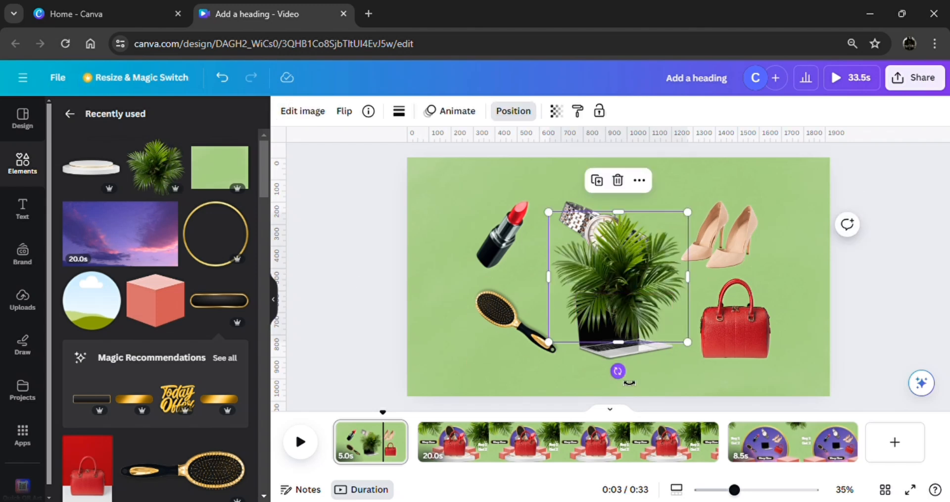
pyautogui.moveTo(628, 382); pyautogui.dragTo(692, 334)
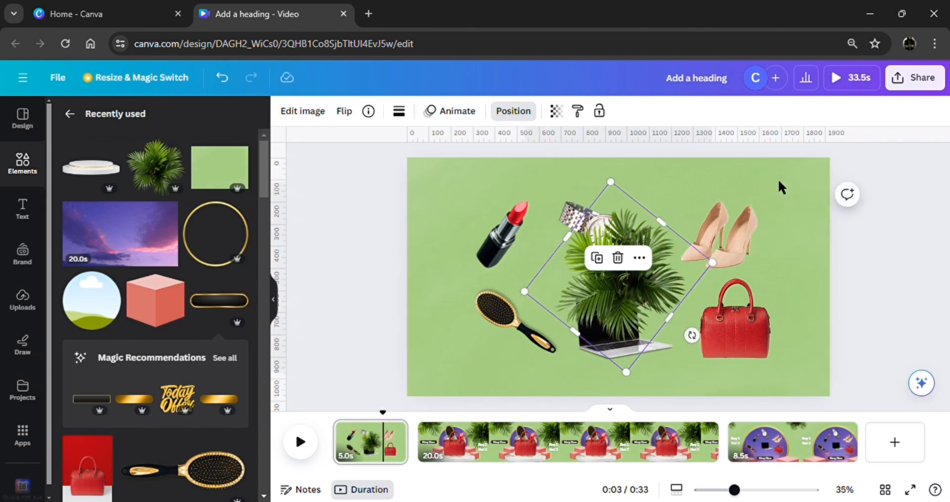
pyautogui.moveTo(606, 287); pyautogui.dragTo(817, 208)
pyautogui.moveTo(819, 259); pyautogui.dragTo(423, 174)
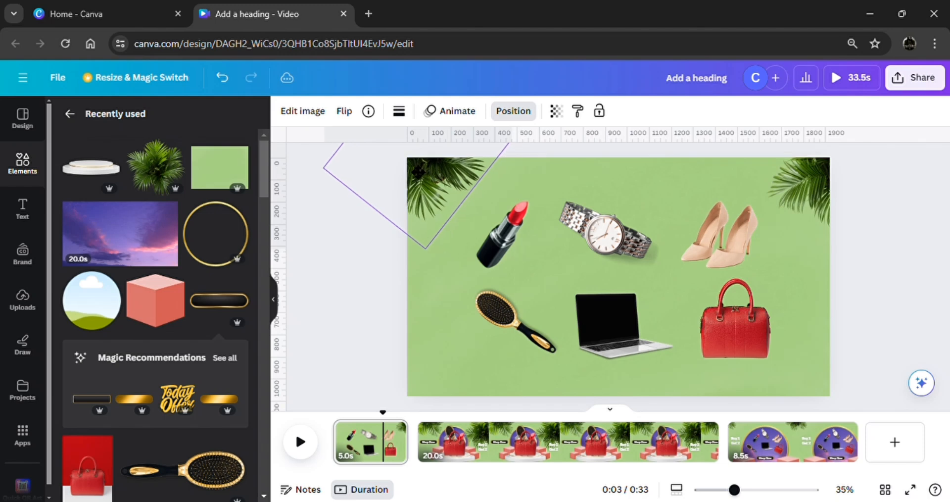
pyautogui.click(466, 231)
pyautogui.press('Delete')
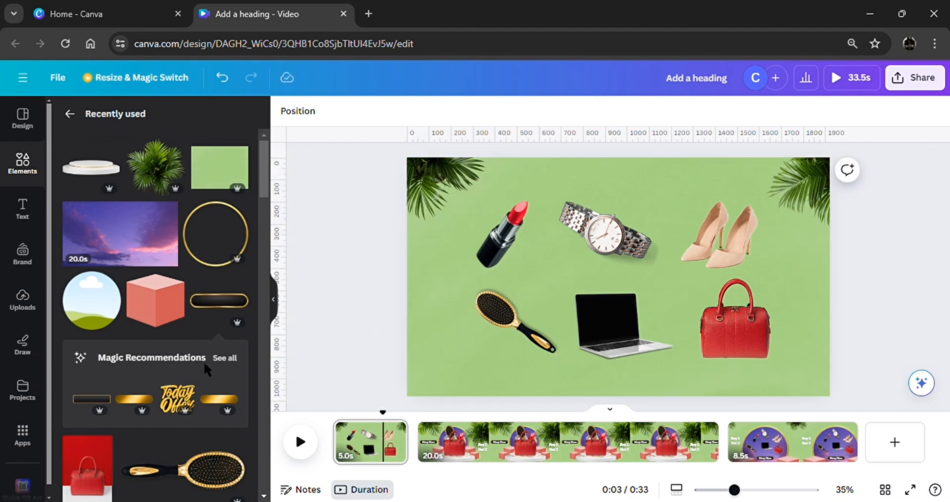
# Delete both palm plants from the first page's upper corners.
pyautogui.scroll(-5, 208, 393)
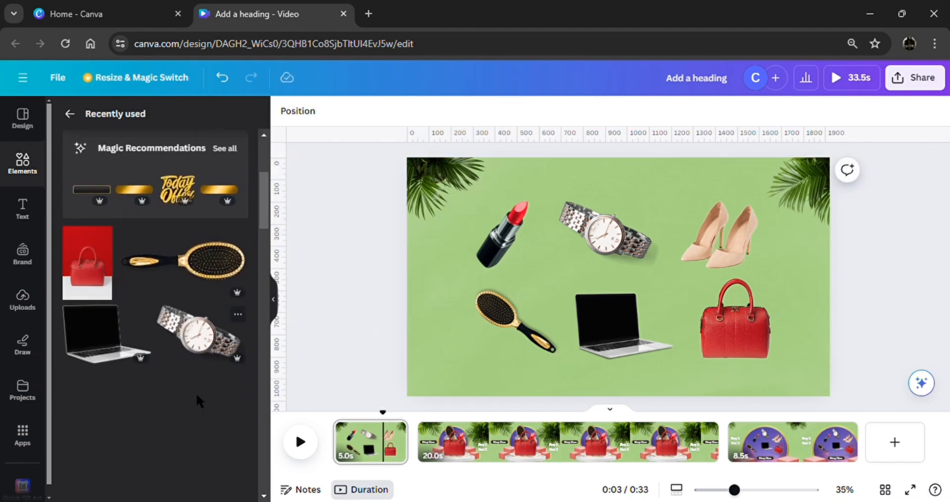
pyautogui.scroll(-3, 195, 393)
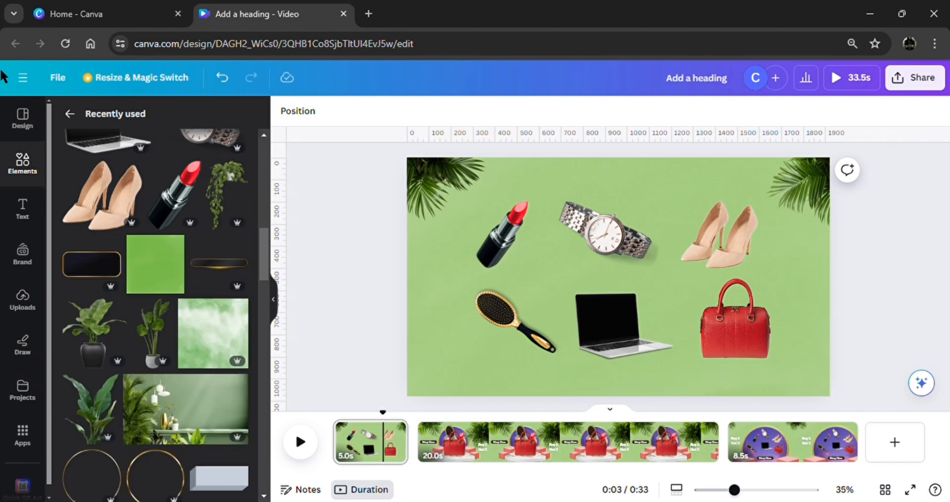
pyautogui.click(427, 207)
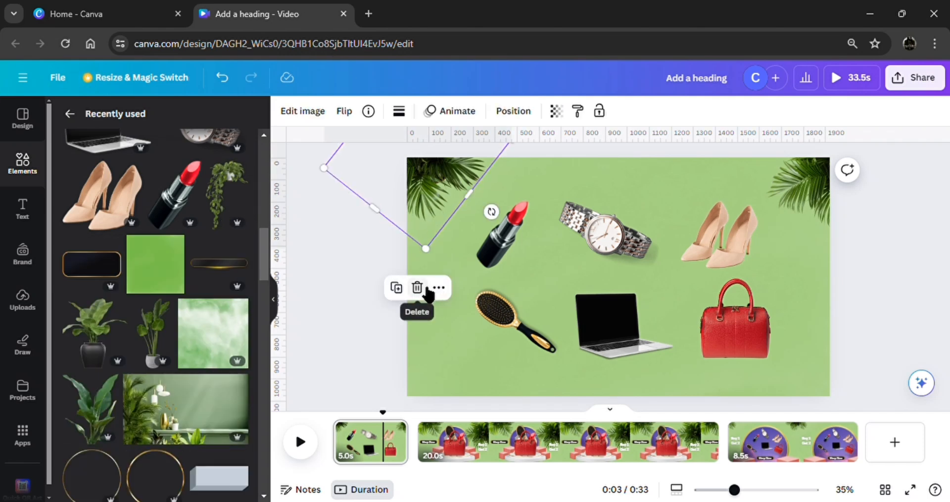
pyautogui.click(415, 286)
pyautogui.click(814, 203)
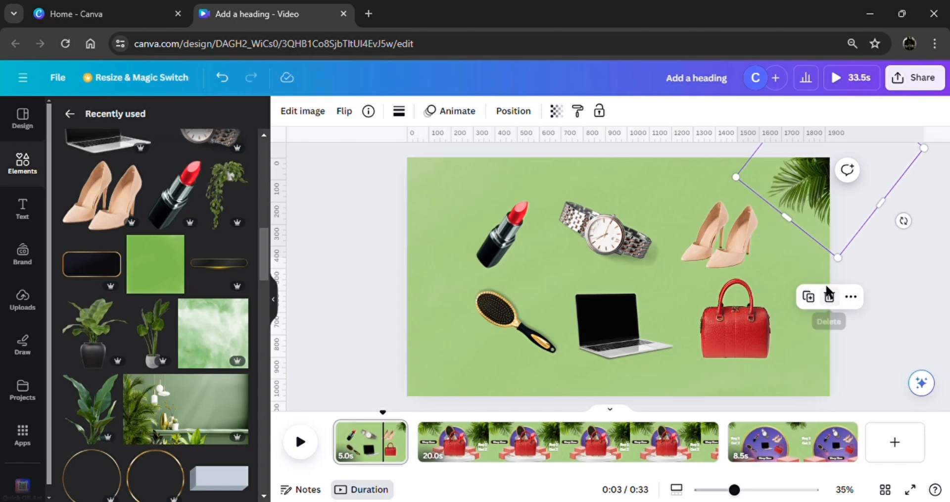
pyautogui.click(828, 295)
# Add the hanging vine plant and the gold-bordered black panel, and move the plant to the page's upper-left corner.
pyautogui.click(216, 197)
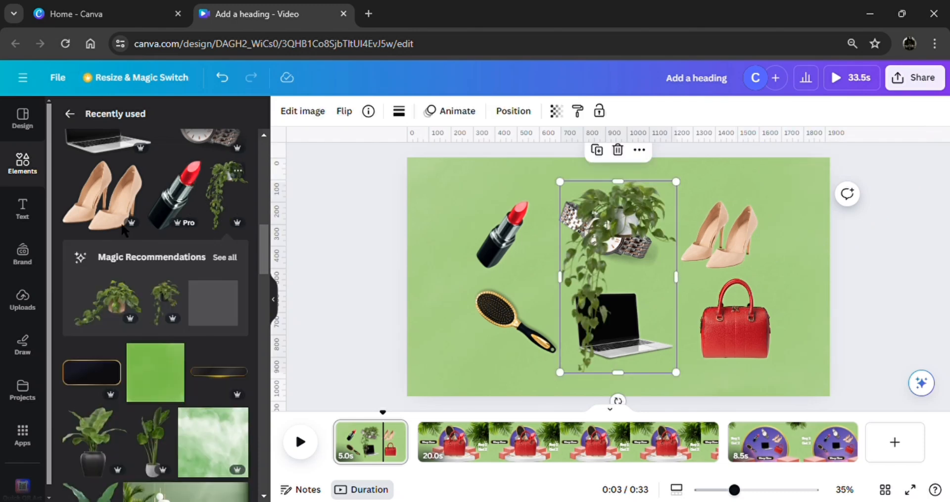
pyautogui.click(89, 380)
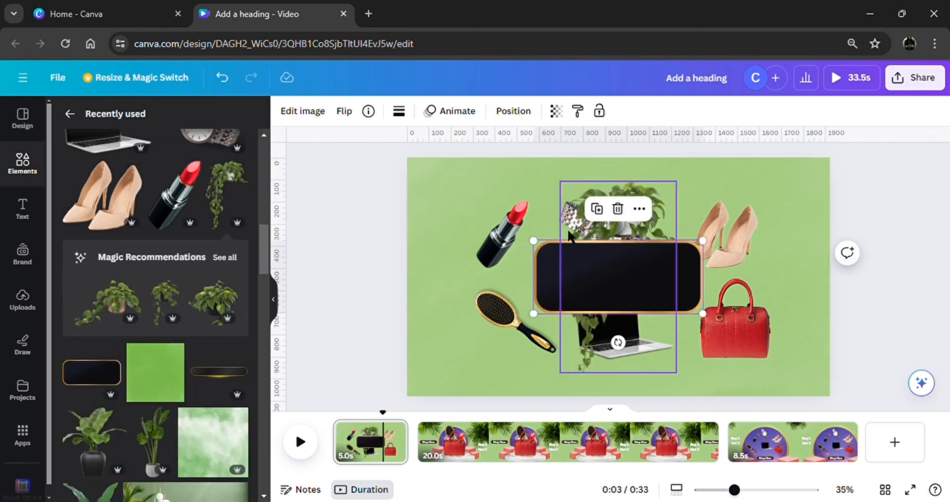
pyautogui.moveTo(635, 187); pyautogui.dragTo(468, 177)
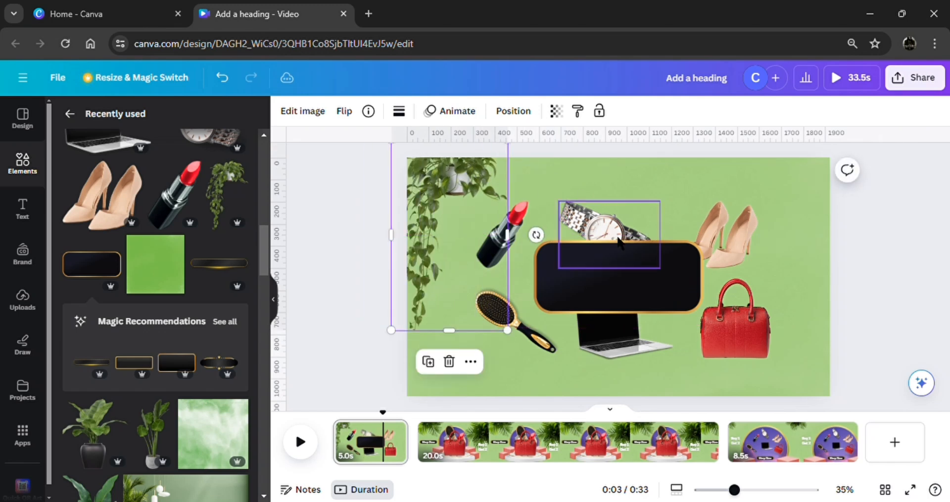
# Duplicate the hanging plant, flip the copy horizontally, and place it in the page's upper-right corner.
pyautogui.click(428, 362)
pyautogui.moveTo(618, 240); pyautogui.dragTo(784, 240)
pyautogui.click(344, 112)
pyautogui.click(350, 143)
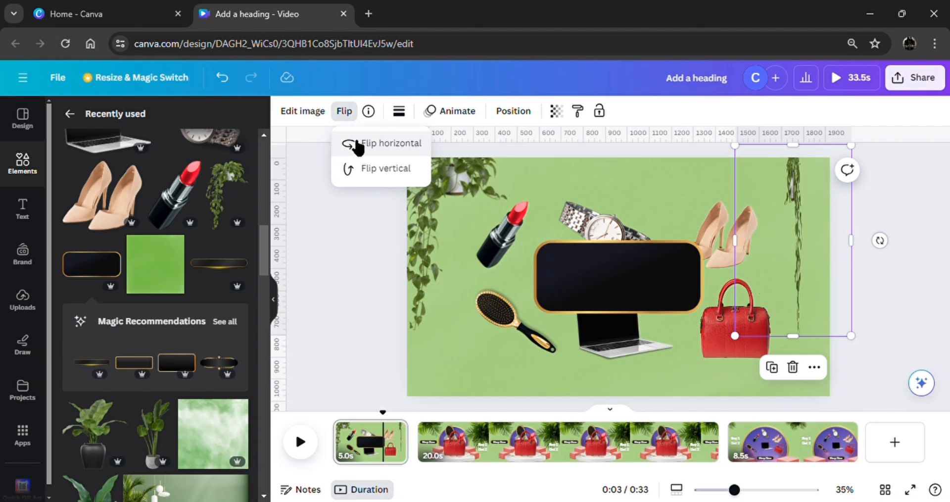
pyautogui.moveTo(797, 184); pyautogui.dragTo(801, 190)
pyautogui.click(890, 283)
# Move the heels and watch up, the lipstick slightly left, and the hairbrush down to clear space around the black panel.
pyautogui.moveTo(723, 256); pyautogui.dragTo(727, 225)
pyautogui.moveTo(596, 231); pyautogui.dragTo(610, 211)
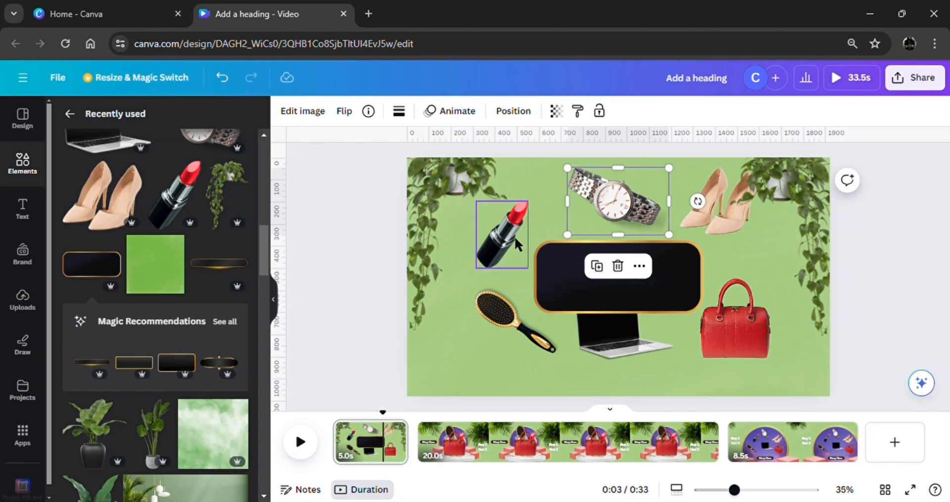
pyautogui.moveTo(515, 235); pyautogui.dragTo(503, 236)
pyautogui.click(500, 322)
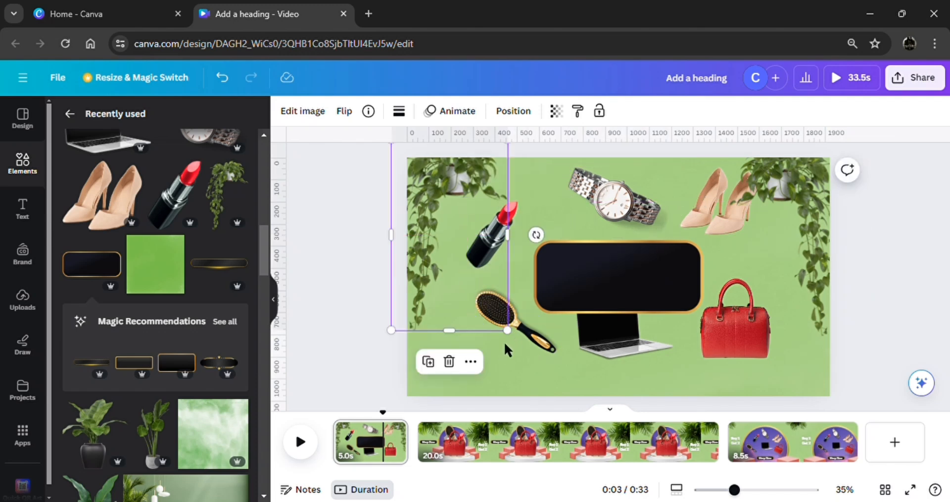
pyautogui.click(514, 322)
pyautogui.moveTo(514, 321); pyautogui.dragTo(511, 349)
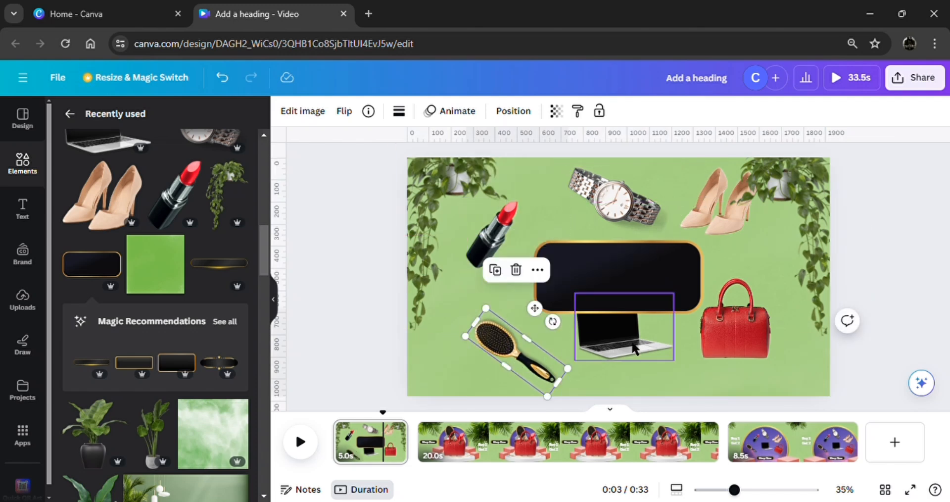
# Lower the laptop beneath the black panel and shift the handbag, panel and heels to the right.
pyautogui.moveTo(642, 357); pyautogui.dragTo(657, 389)
pyautogui.moveTo(767, 353); pyautogui.dragTo(794, 350)
pyautogui.moveTo(666, 305); pyautogui.dragTo(682, 311)
pyautogui.moveTo(651, 384); pyautogui.dragTo(657, 387)
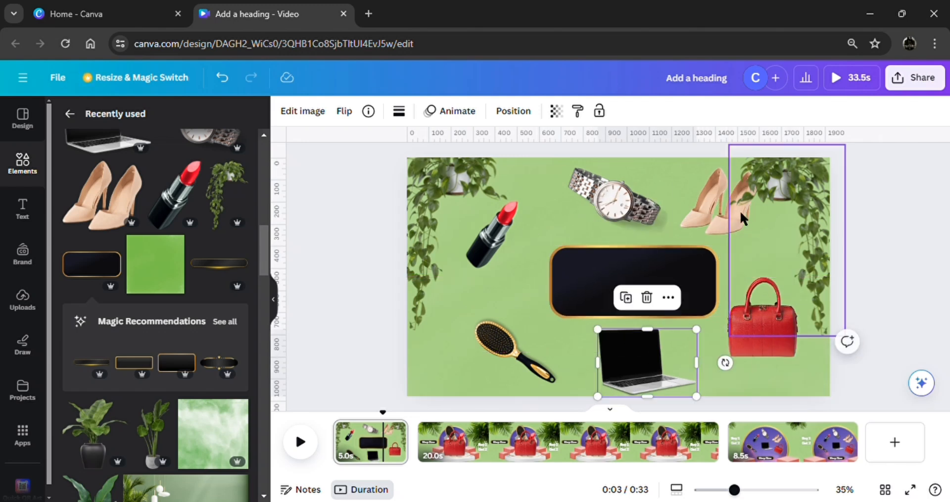
pyautogui.moveTo(729, 215); pyautogui.dragTo(756, 238)
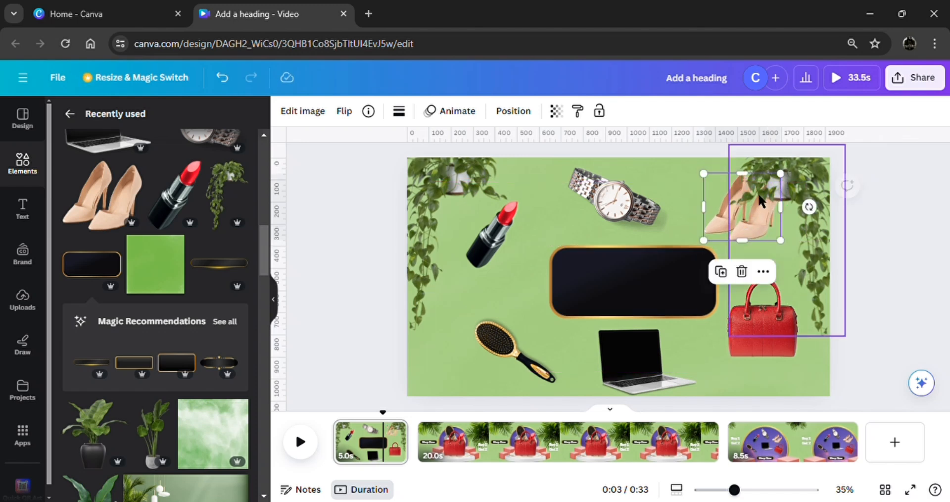
# Bring the heels to the front so they sit over the hanging plant.
pyautogui.click(765, 271)
pyautogui.moveTo(794, 221)
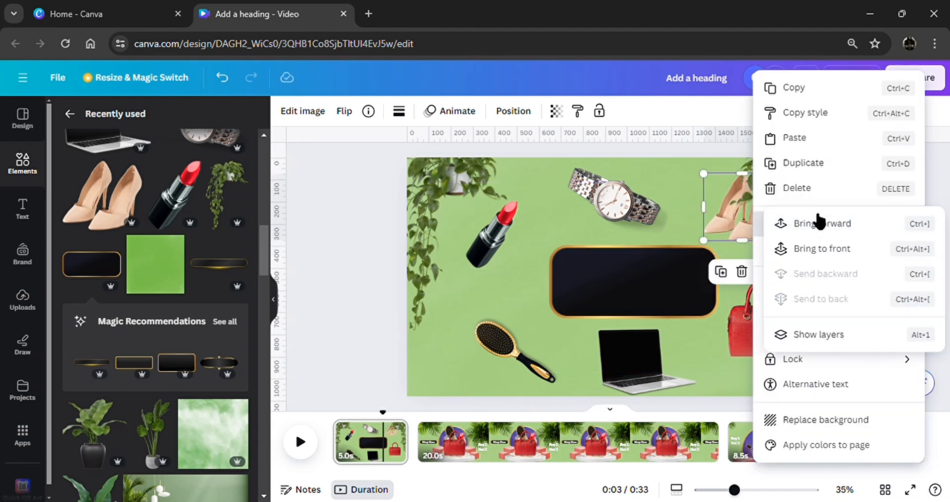
pyautogui.click(831, 251)
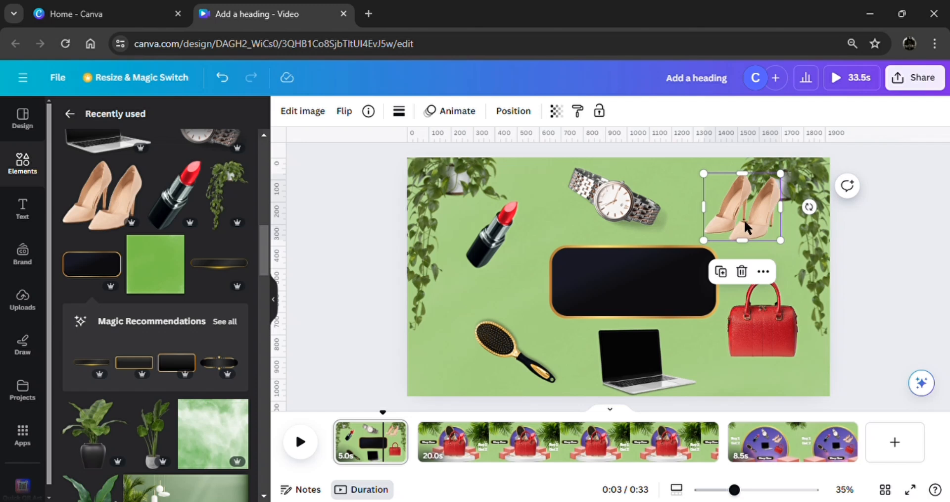
# Nudge the watch slightly right and shift both hanging plants outward toward the page's side edges.
pyautogui.moveTo(629, 218)
pyautogui.mouseDown()
pyautogui.moveTo(639, 226)
pyautogui.moveTo(621, 216)
pyautogui.mouseUp()
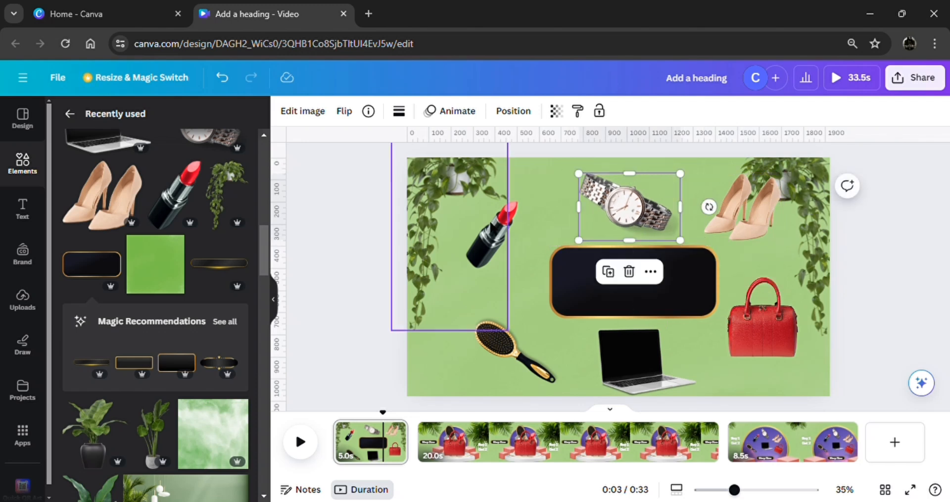
pyautogui.moveTo(499, 231)
pyautogui.mouseDown()
pyautogui.moveTo(512, 233)
pyautogui.moveTo(499, 235)
pyautogui.mouseUp()
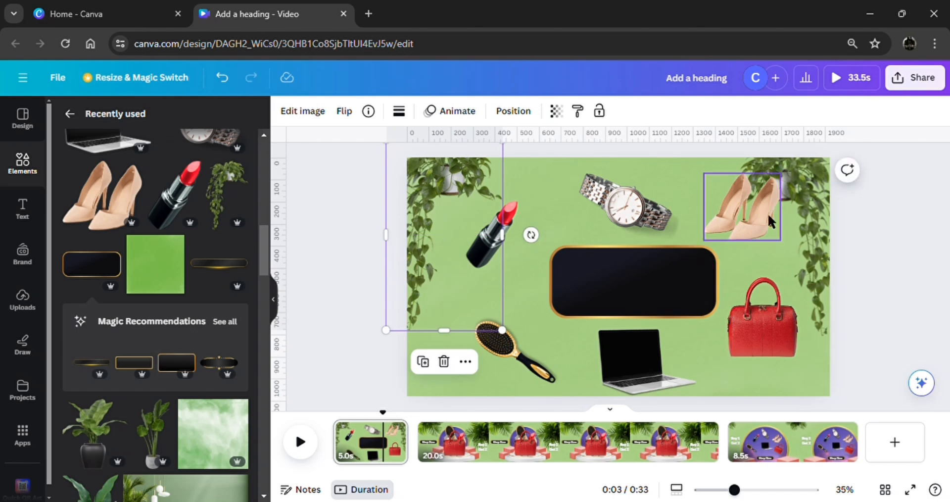
pyautogui.moveTo(790, 206); pyautogui.dragTo(806, 206)
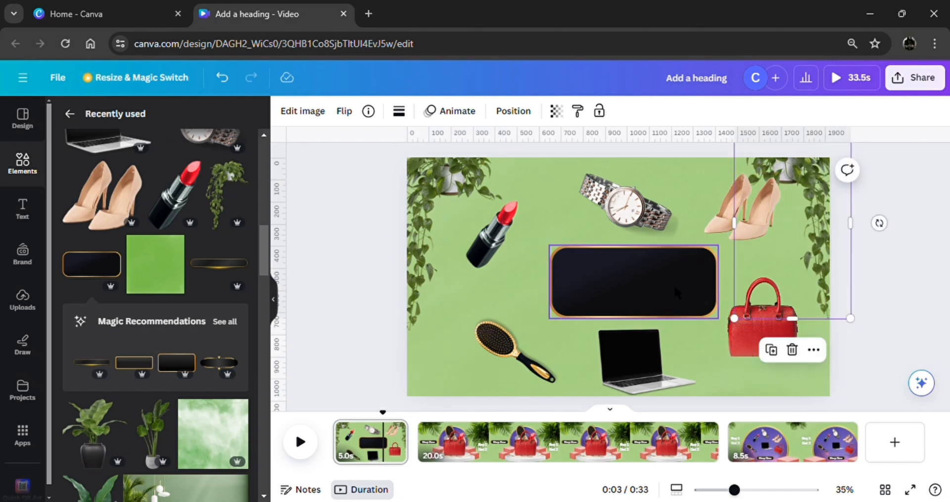
# Shift the black panel, the heels and the watch slightly left to balance the layout.
pyautogui.moveTo(673, 284); pyautogui.dragTo(659, 300)
pyautogui.moveTo(748, 225); pyautogui.dragTo(750, 232)
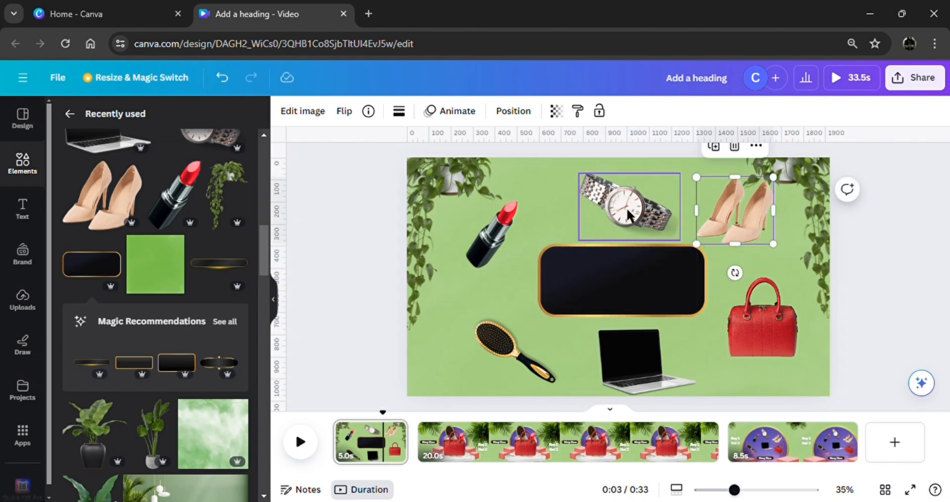
pyautogui.moveTo(631, 215); pyautogui.dragTo(621, 210)
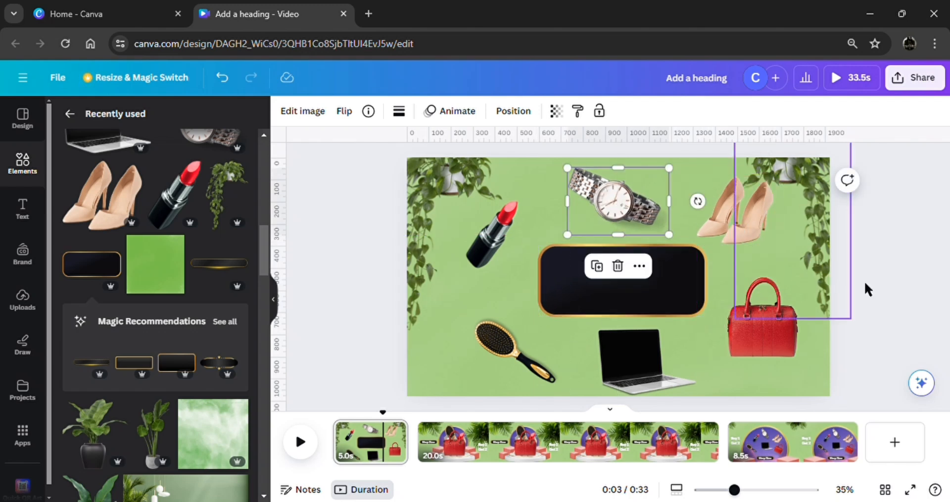
pyautogui.click(898, 297)
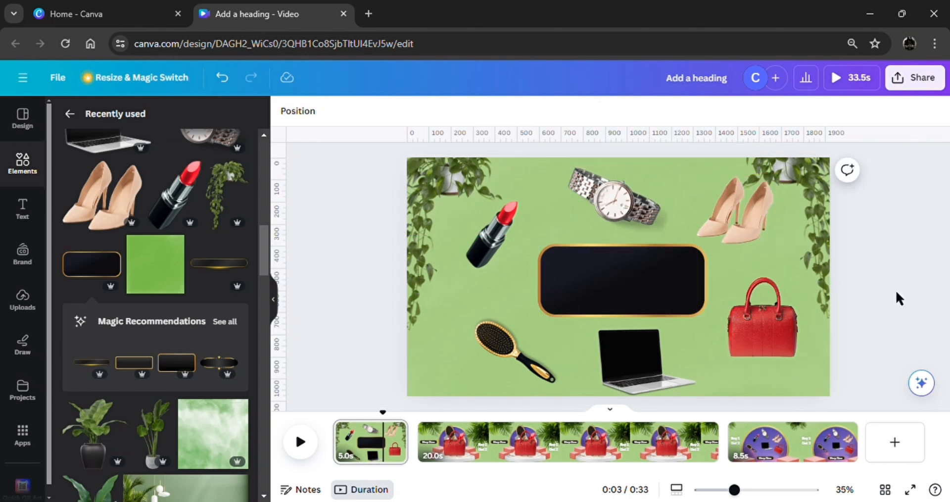
# Add a heading reading "New Products Available" to the first page.
pyautogui.click(31, 216)
pyautogui.click(159, 275)
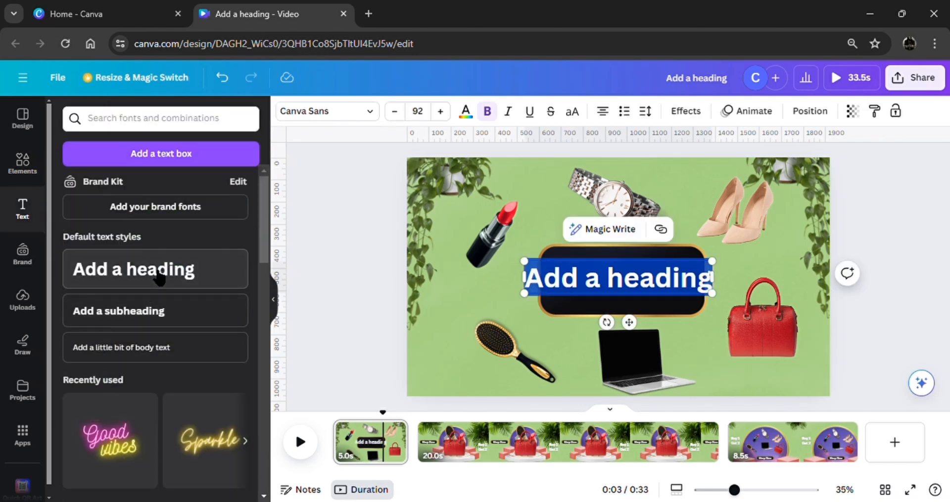
pyautogui.write('N')
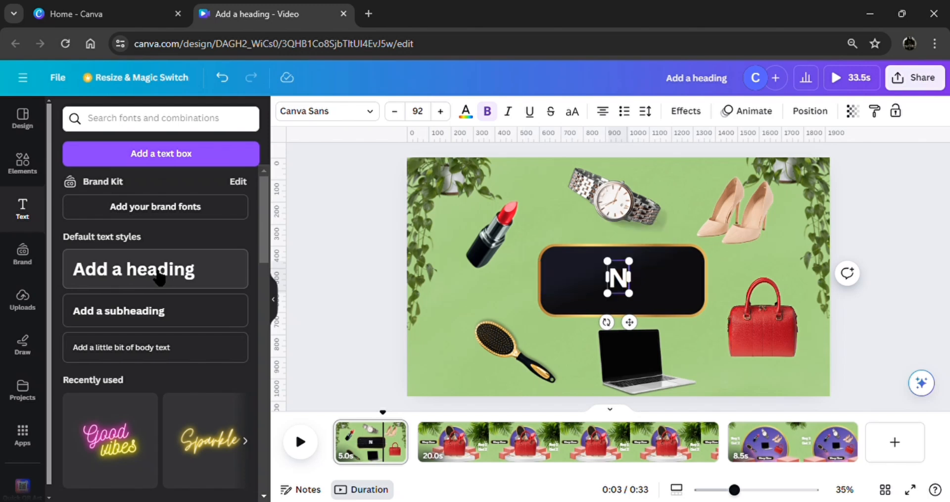
pyautogui.write('ew')
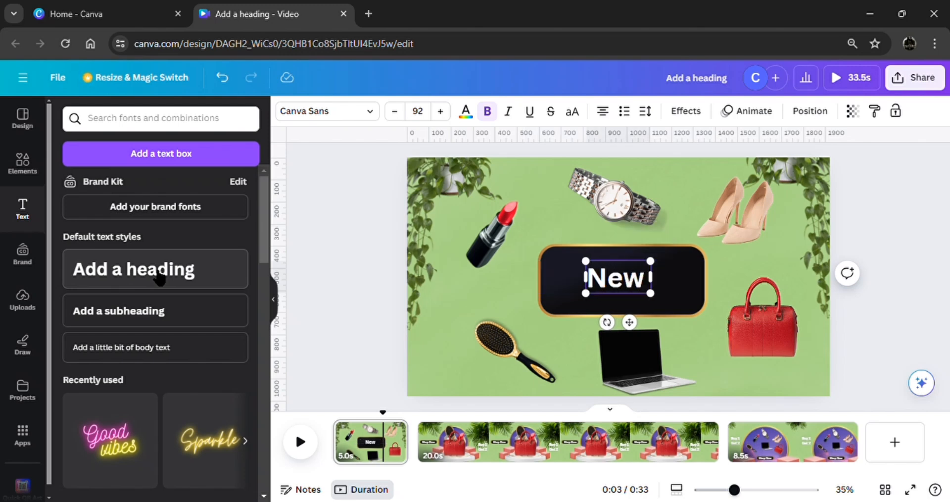
pyautogui.write(' Prod')
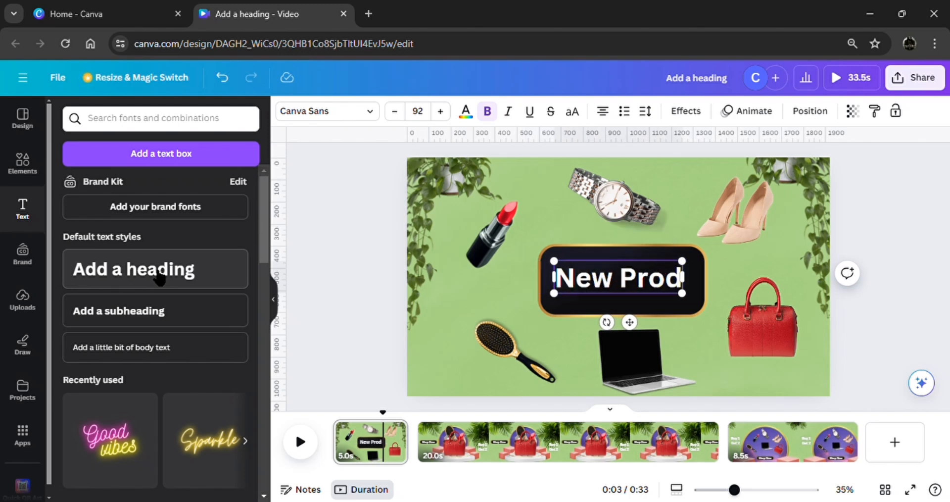
pyautogui.write('ucts ')
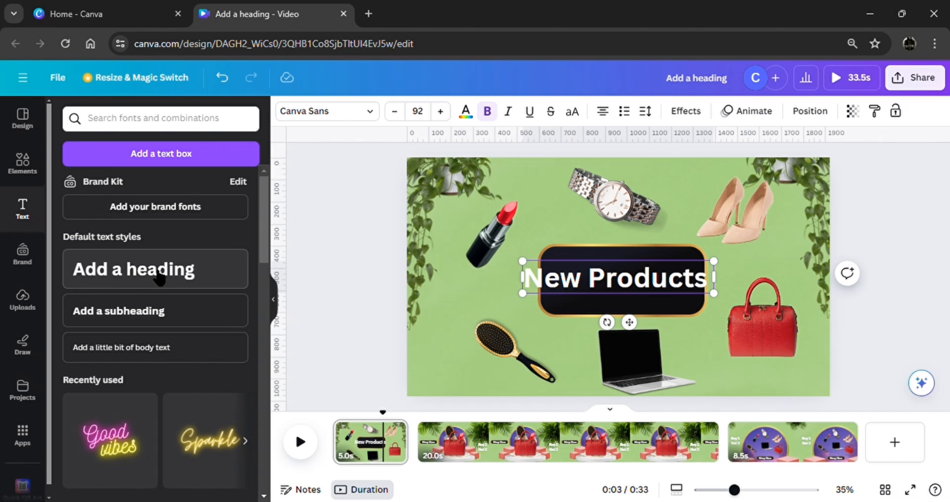
pyautogui.write('A')
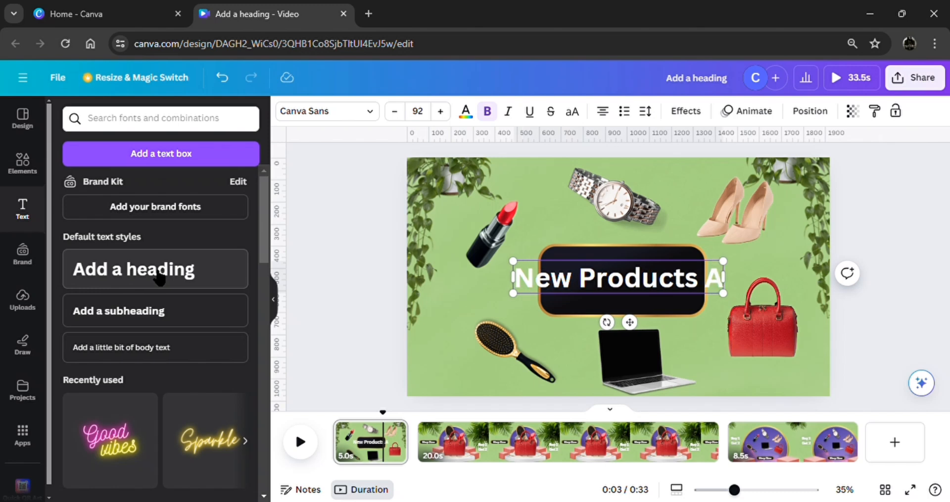
pyautogui.write('vailab')
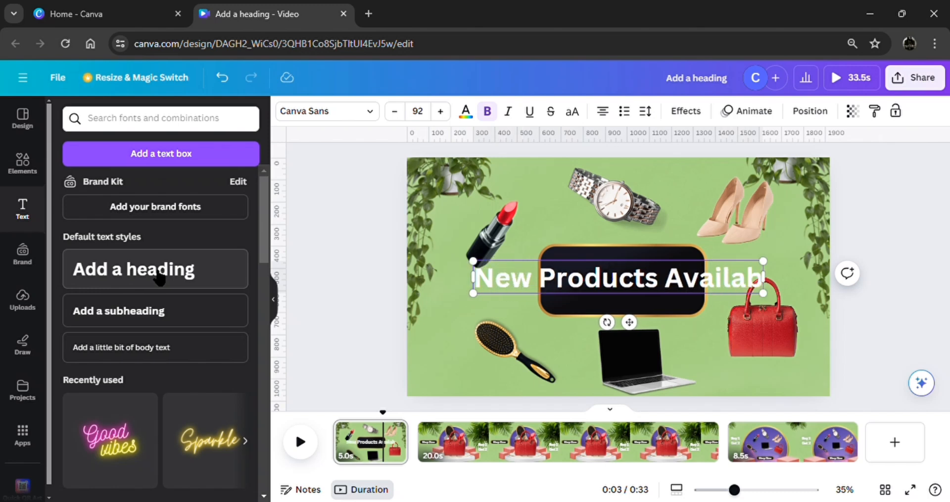
pyautogui.write('le')
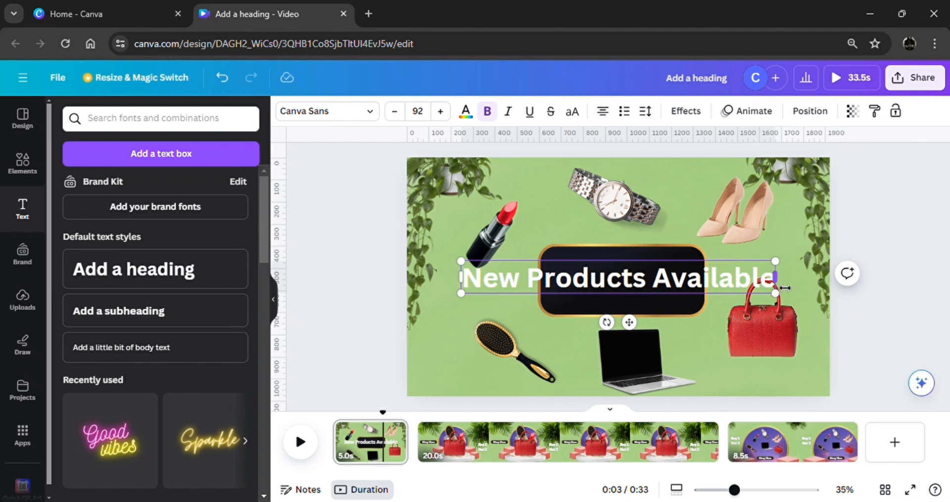
# Fit the heading onto the black panel as two lines with tighter line spacing at font size 73.2.
pyautogui.moveTo(775, 277); pyautogui.dragTo(736, 292)
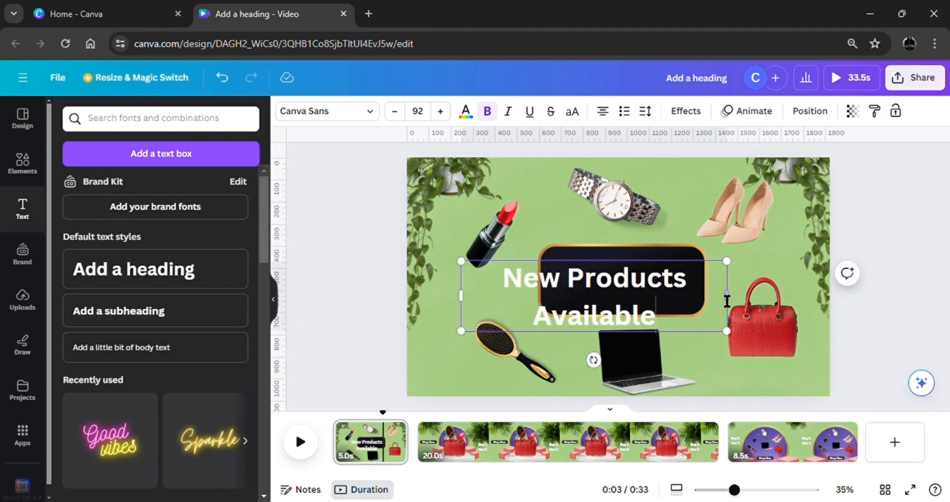
pyautogui.click(645, 112)
pyautogui.moveTo(702, 210); pyautogui.dragTo(685, 210)
pyautogui.moveTo(730, 337); pyautogui.dragTo(672, 310)
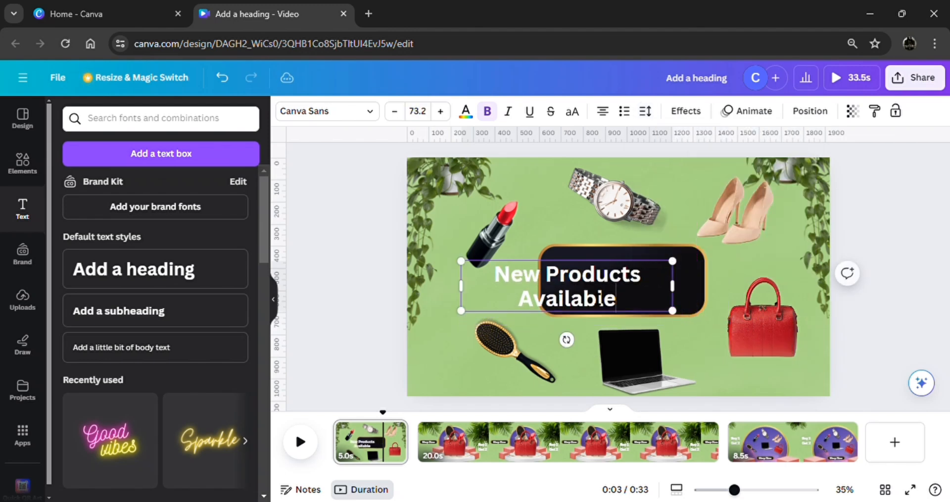
pyautogui.click(425, 345)
pyautogui.moveTo(556, 287); pyautogui.dragTo(606, 283)
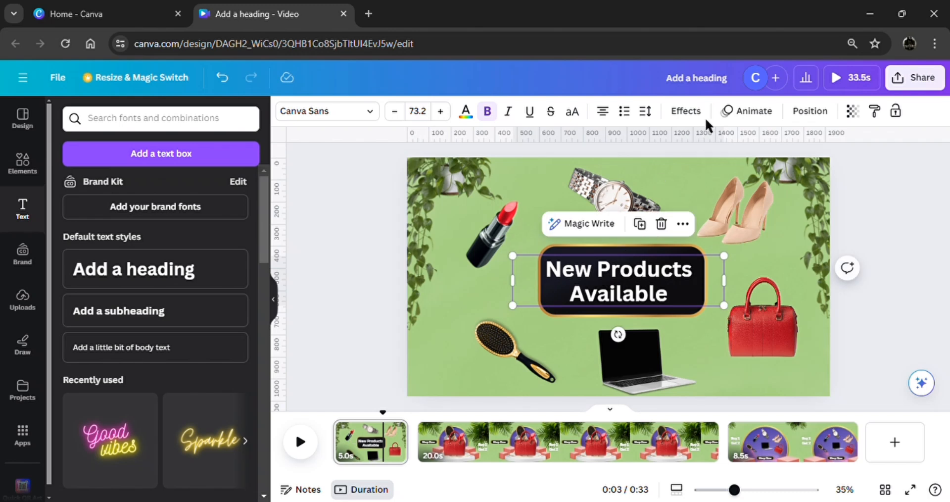
# Apply the Stomp text animation to the "New Products Available" heading.
pyautogui.click(740, 115)
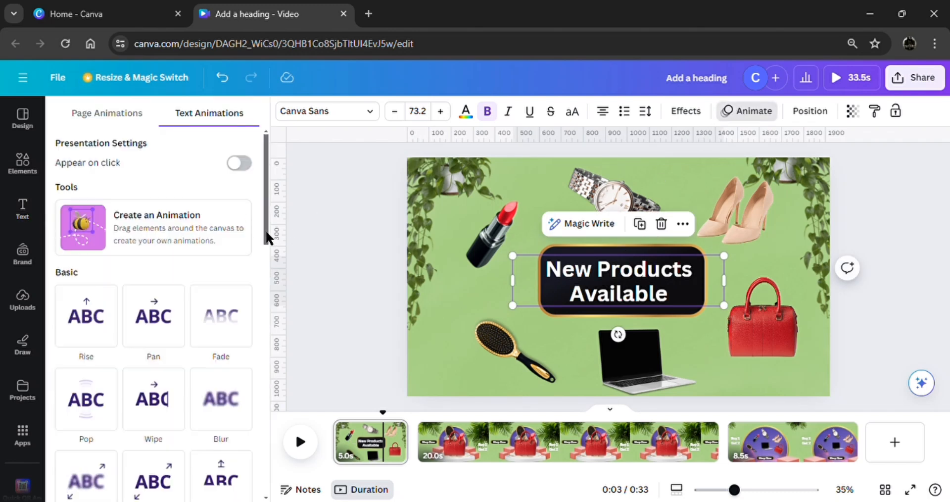
pyautogui.moveTo(267, 237); pyautogui.dragTo(281, 492)
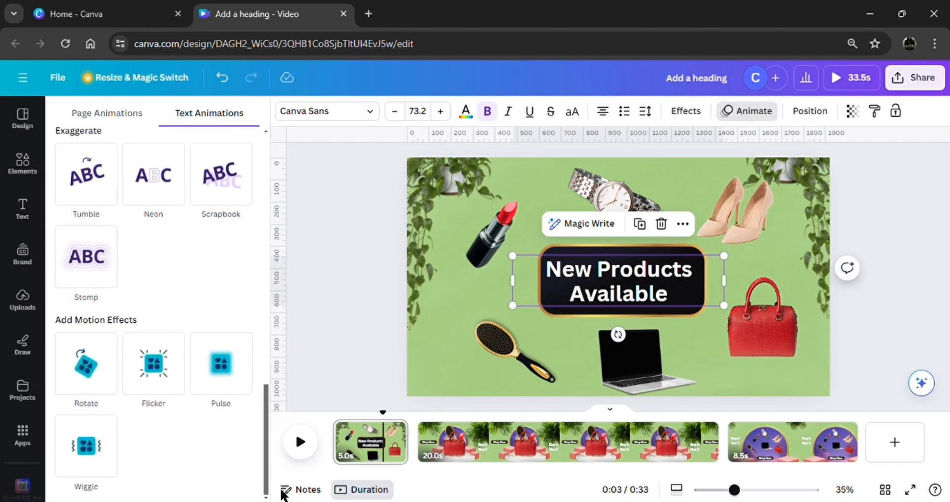
pyautogui.click(92, 275)
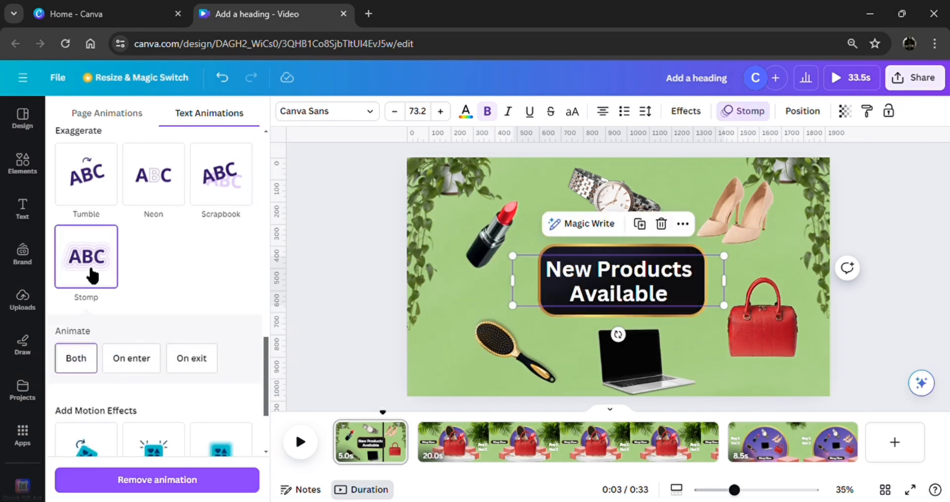
pyautogui.click(333, 355)
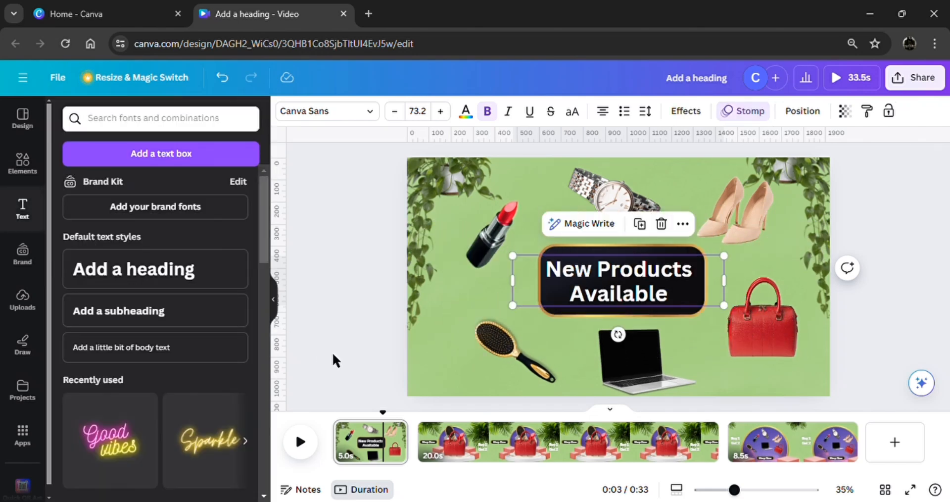
# Apply the Tumble photo animation to the red handbag on the second page.
pyautogui.rightClick(535, 448)
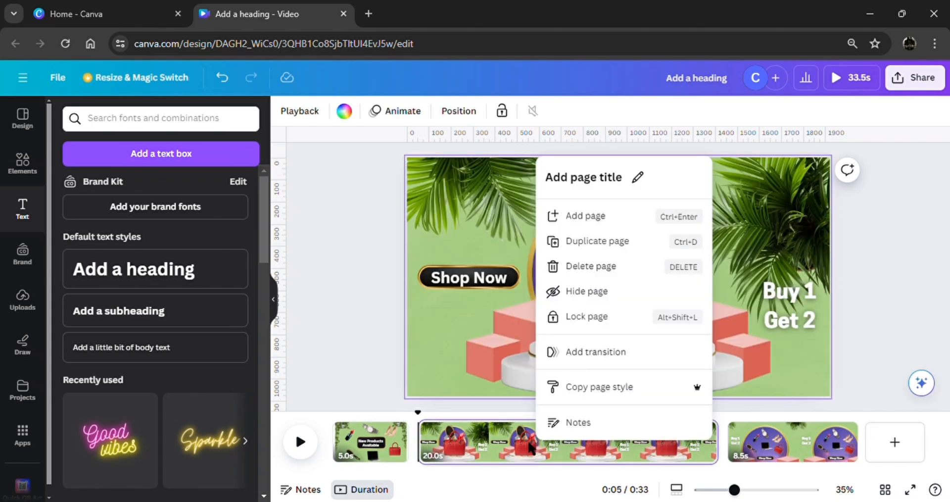
pyautogui.click(523, 458)
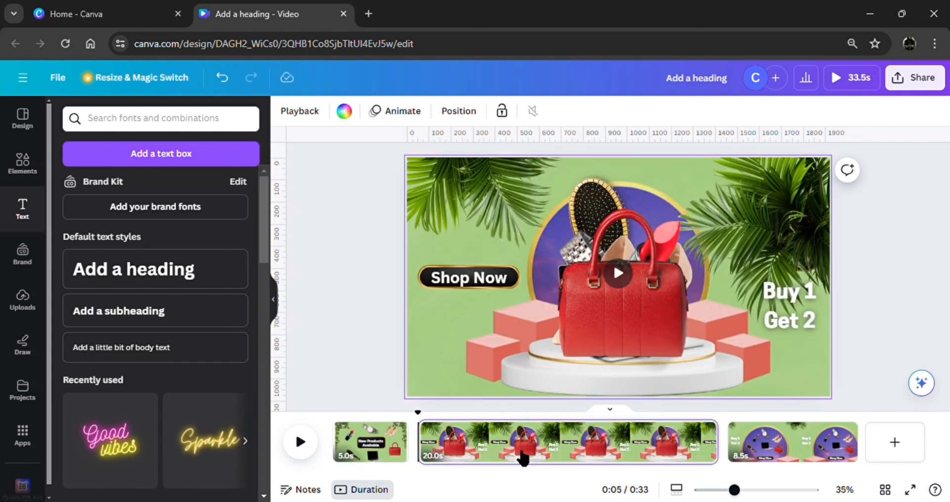
pyautogui.click(621, 325)
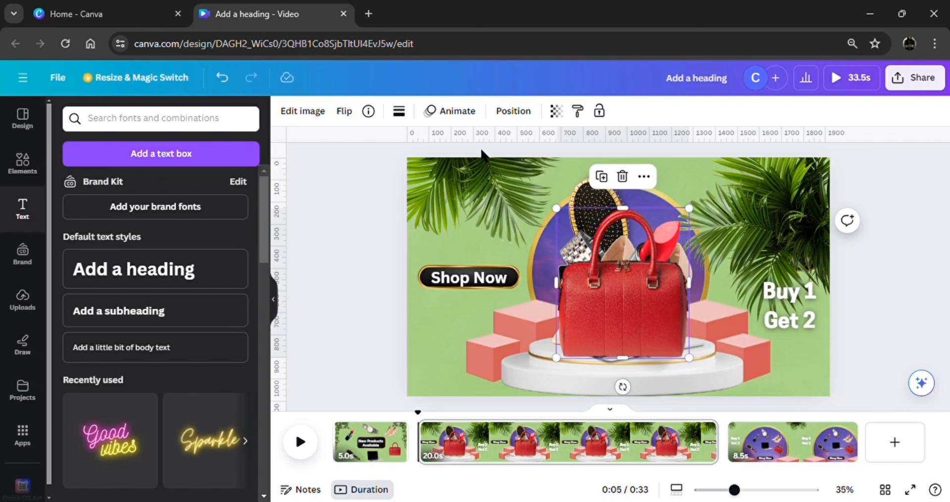
pyautogui.click(444, 113)
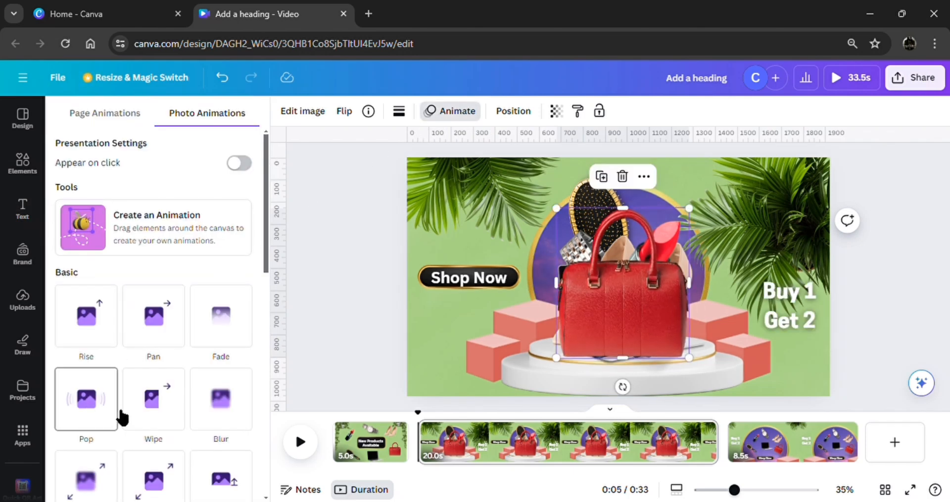
pyautogui.scroll(-5, 121, 418)
pyautogui.scroll(-3, 122, 396)
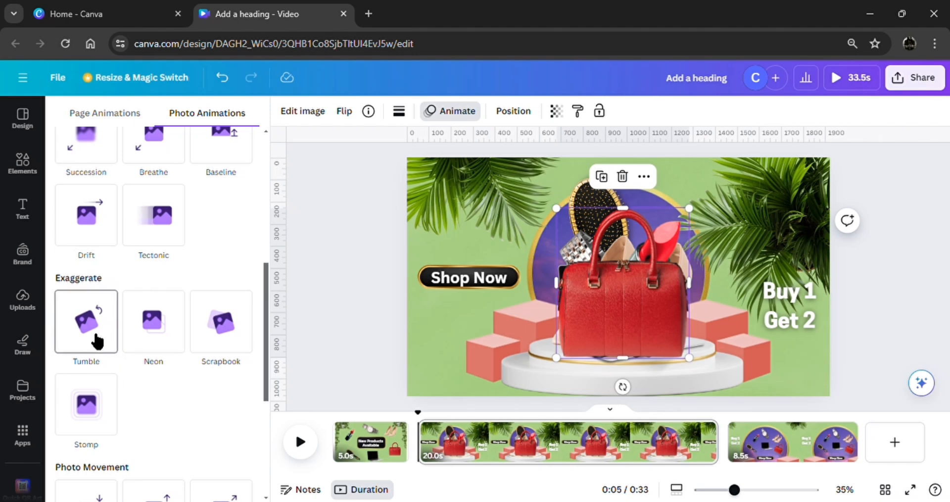
pyautogui.click(96, 339)
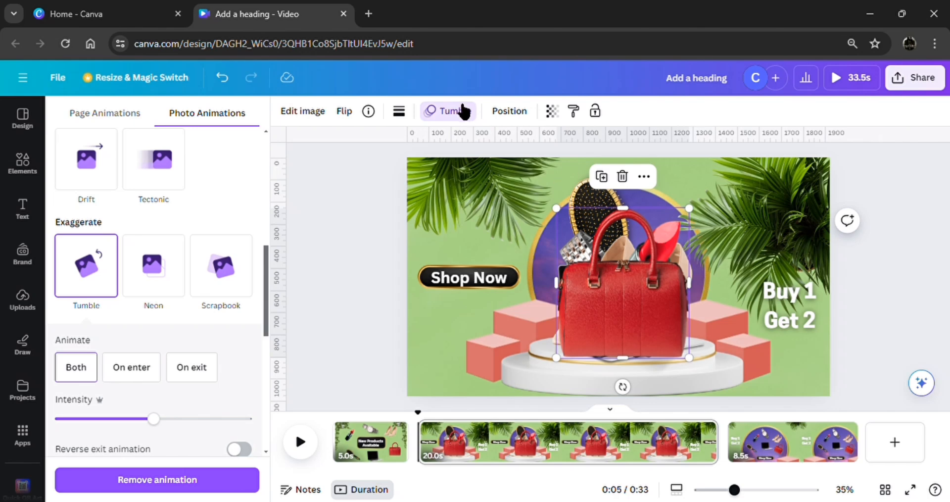
# Select the lipstick layer behind the handbag and apply the Tumble photo animation to it.
pyautogui.click(509, 112)
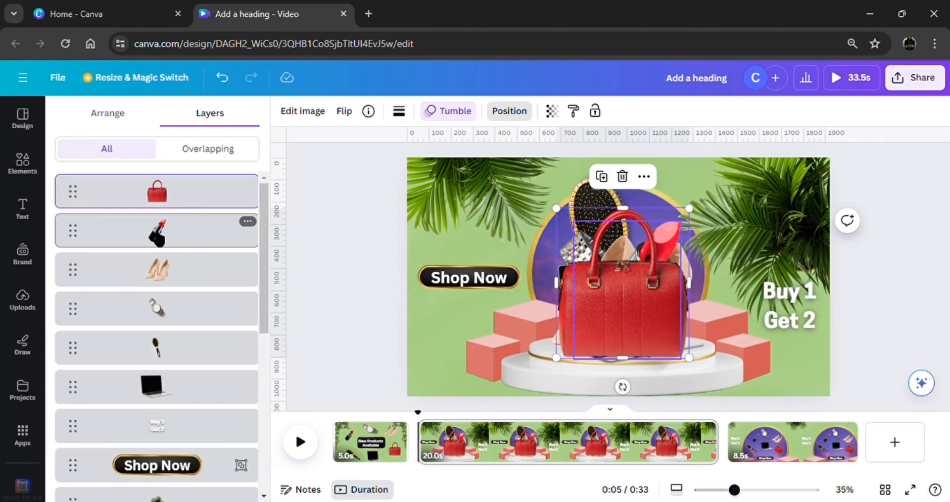
pyautogui.click(164, 230)
pyautogui.click(469, 114)
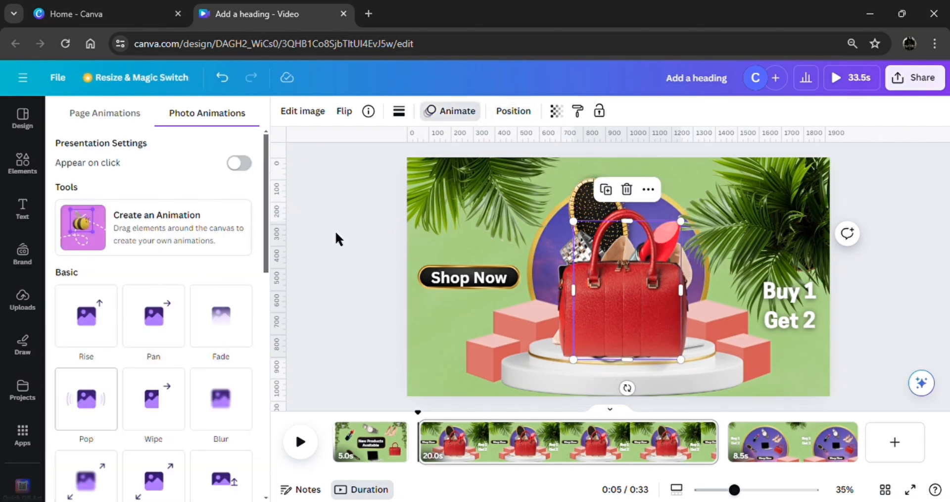
pyautogui.moveTo(265, 253); pyautogui.dragTo(290, 394)
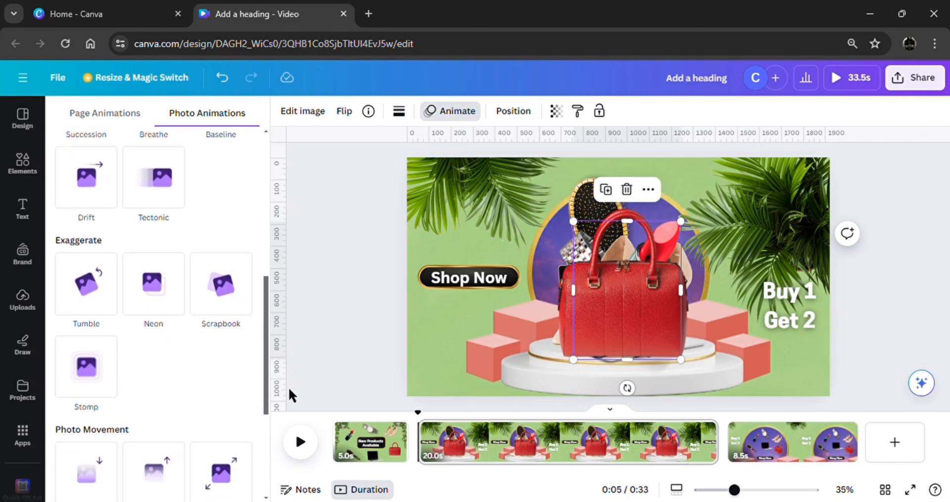
pyautogui.click(75, 300)
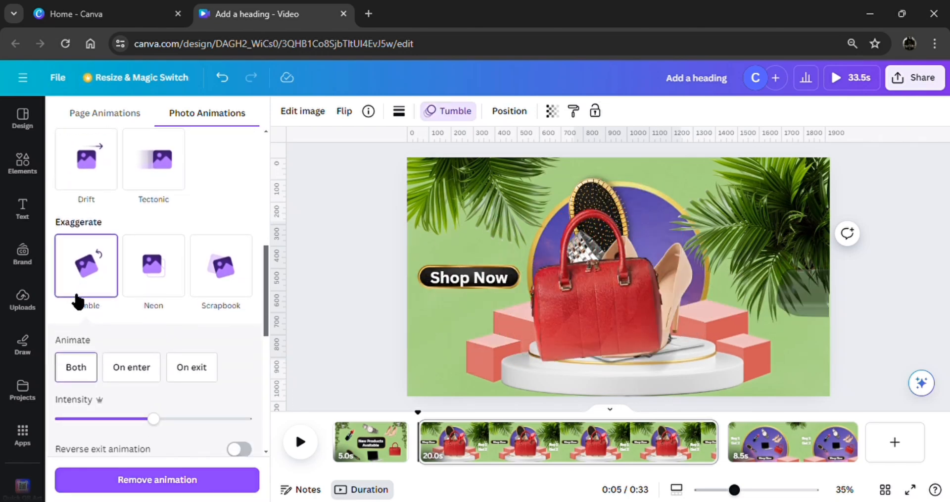
# Select the high heels layer behind the handbag and apply the Tumble photo animation to it.
pyautogui.click(511, 112)
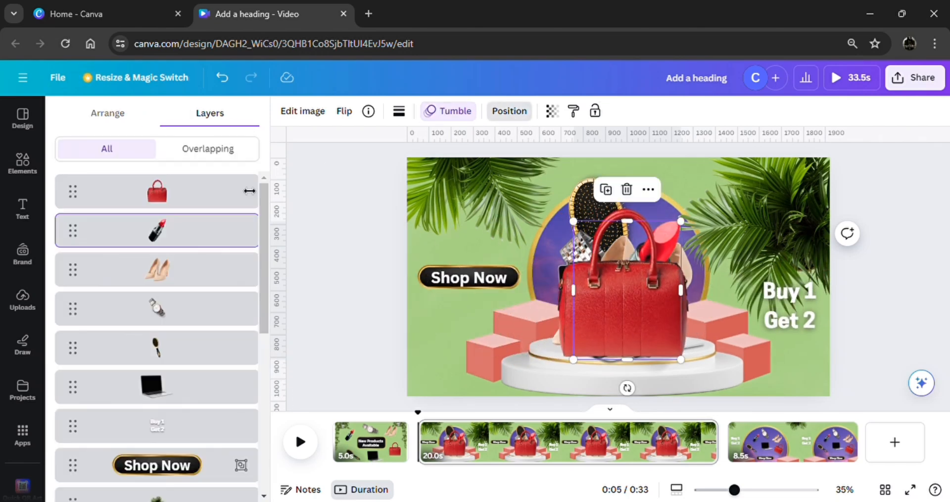
pyautogui.click(195, 269)
pyautogui.click(473, 113)
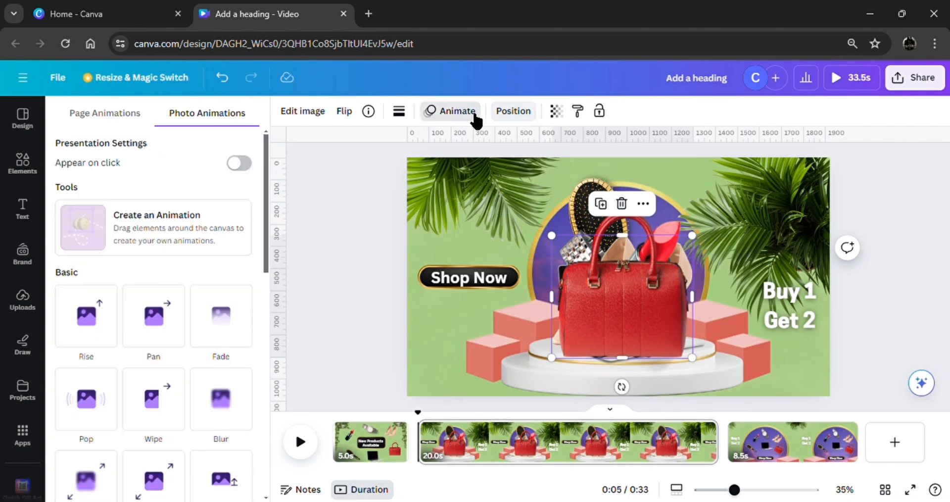
pyautogui.scroll(-7, 267, 261)
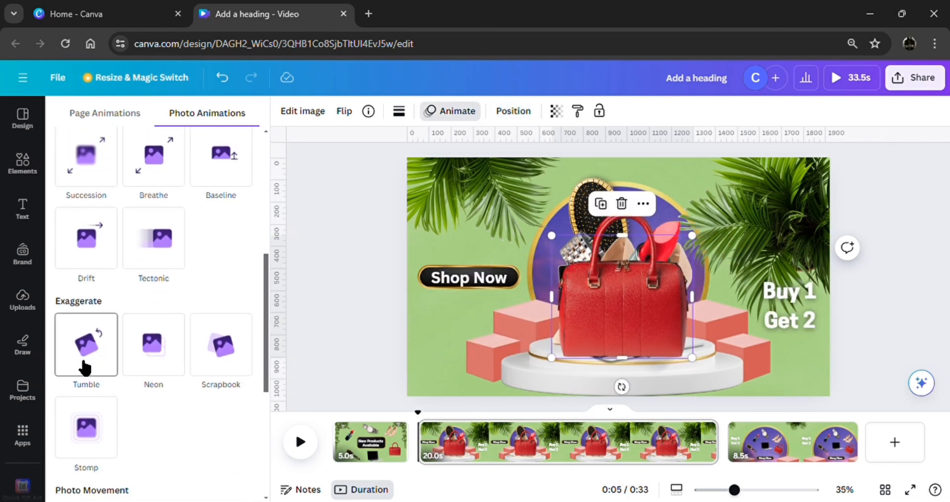
pyautogui.click(87, 367)
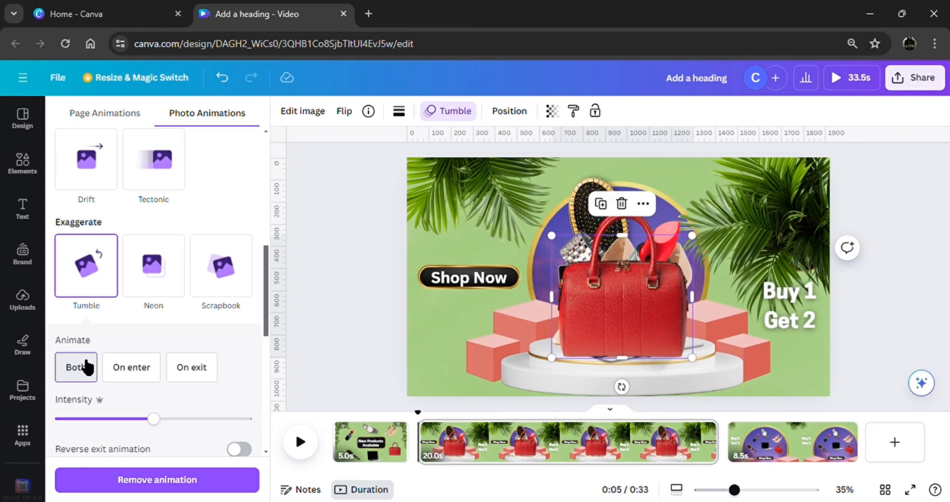
# Apply the Tumble photo animation to the hairbrush and to the wristwatch layer behind the handbag.
pyautogui.click(579, 190)
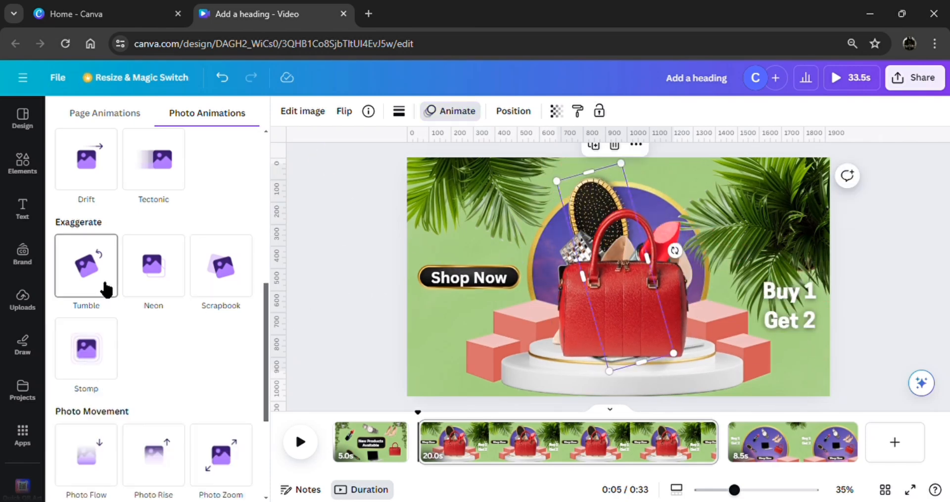
pyautogui.click(106, 290)
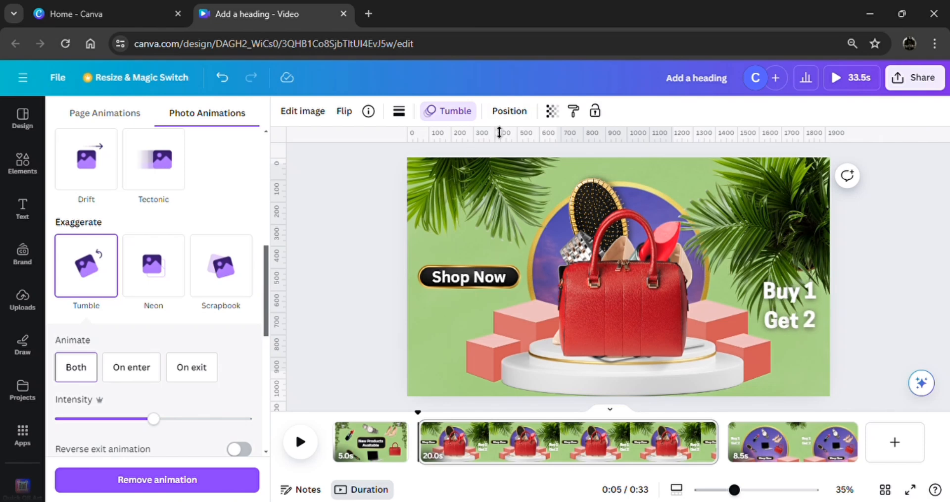
pyautogui.click(513, 112)
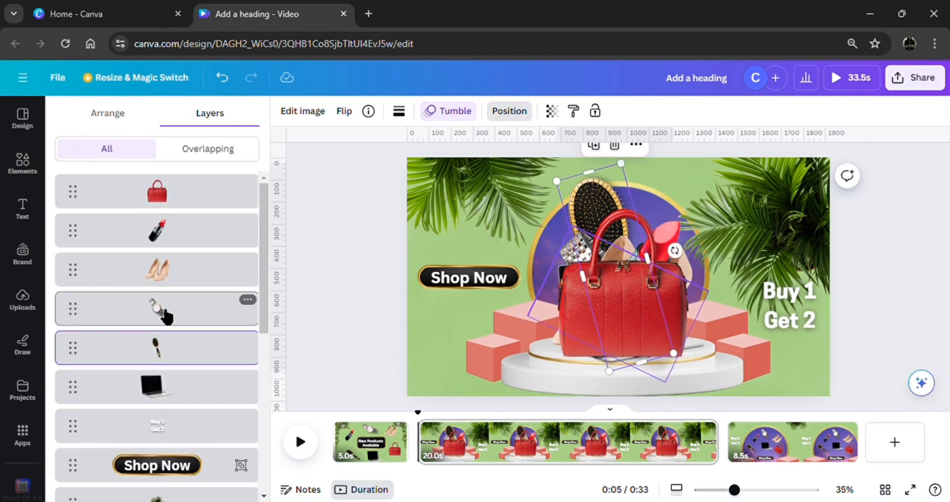
pyautogui.click(167, 316)
pyautogui.click(450, 110)
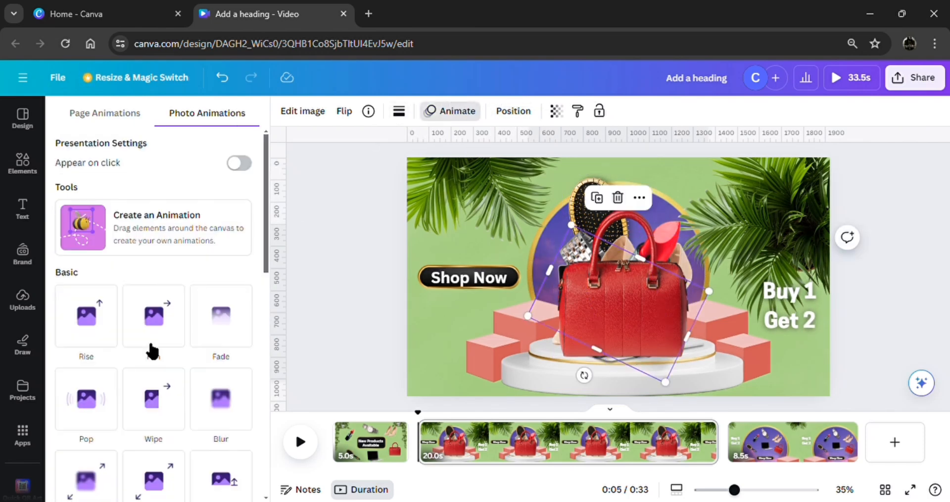
pyautogui.moveTo(266, 247); pyautogui.dragTo(227, 334)
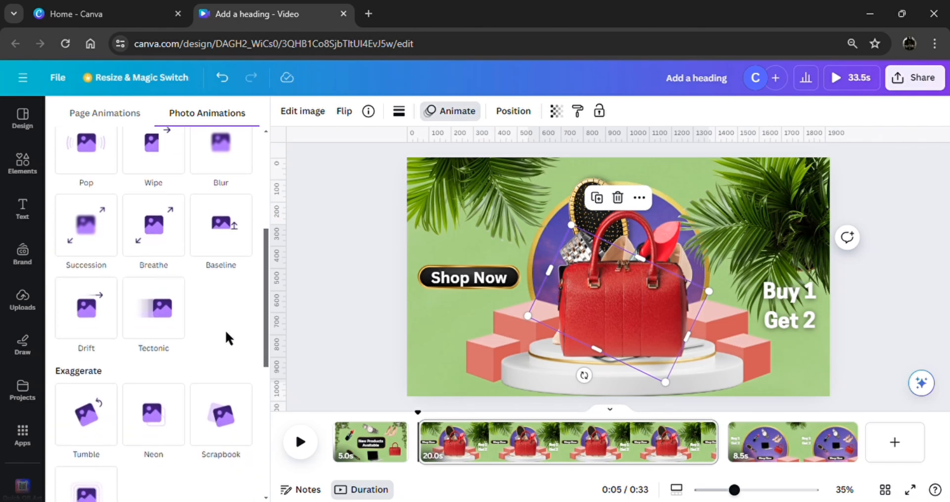
pyautogui.click(85, 417)
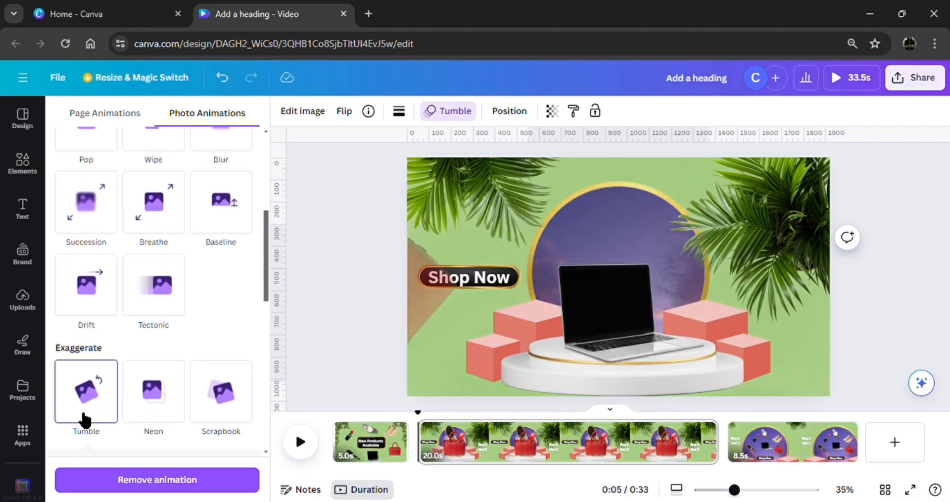
pyautogui.scroll(-3, 159, 349)
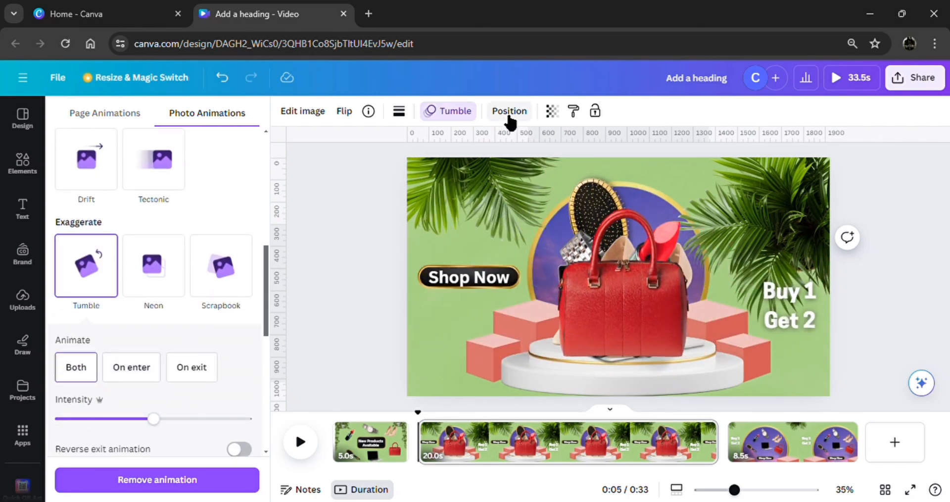
# Select the laptop layer on the podium page and apply the Tumble photo animation to it.
pyautogui.click(509, 111)
pyautogui.click(173, 391)
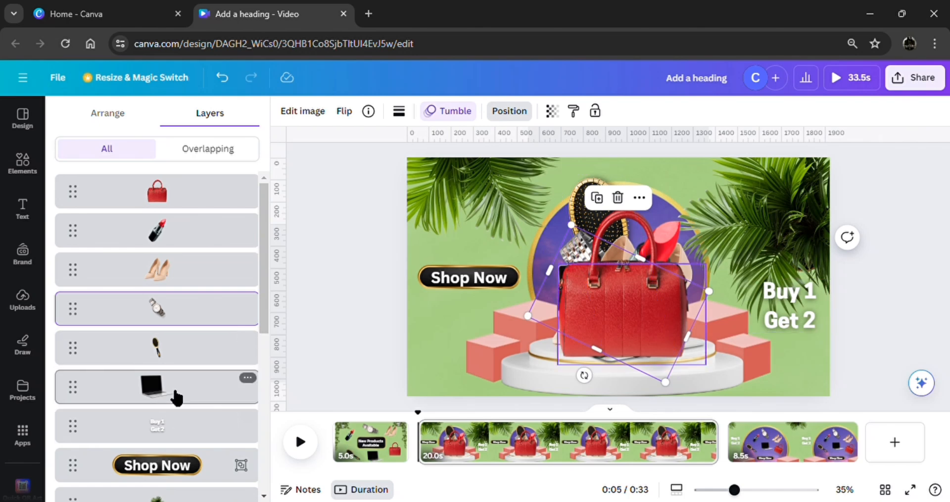
pyautogui.click(447, 112)
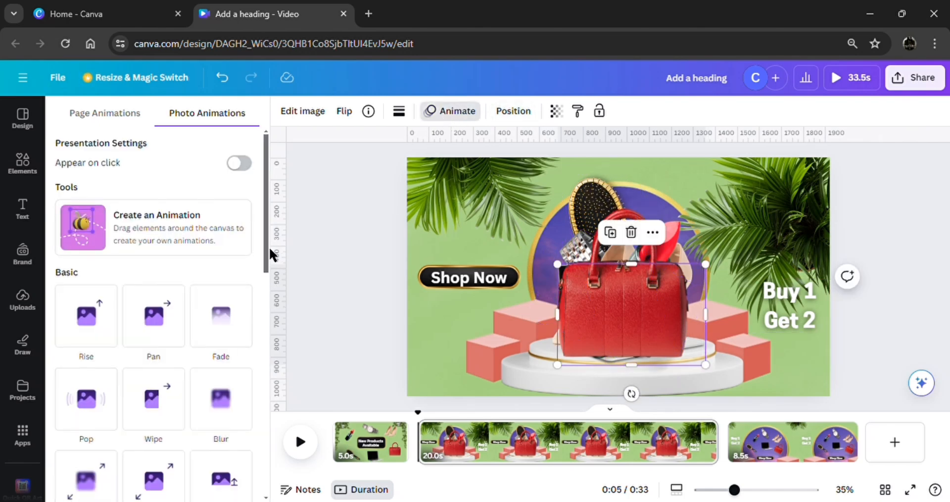
pyautogui.moveTo(267, 250); pyautogui.dragTo(275, 363)
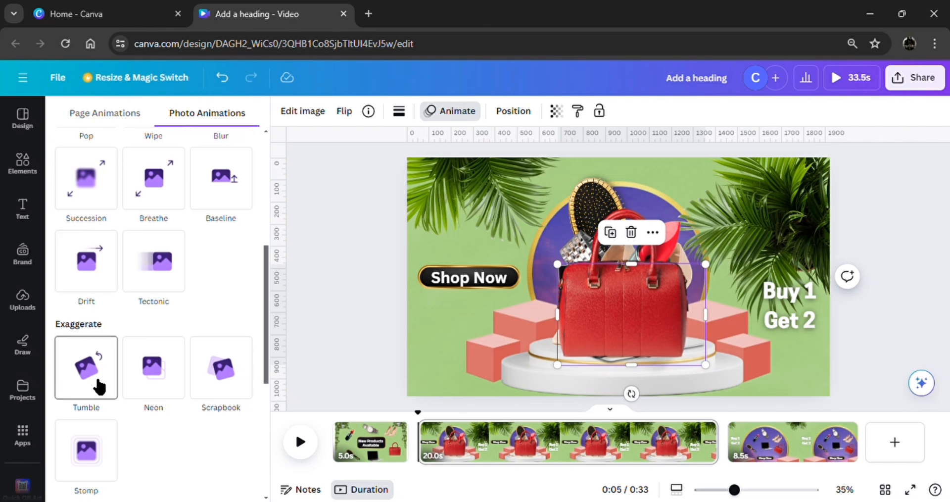
pyautogui.click(96, 385)
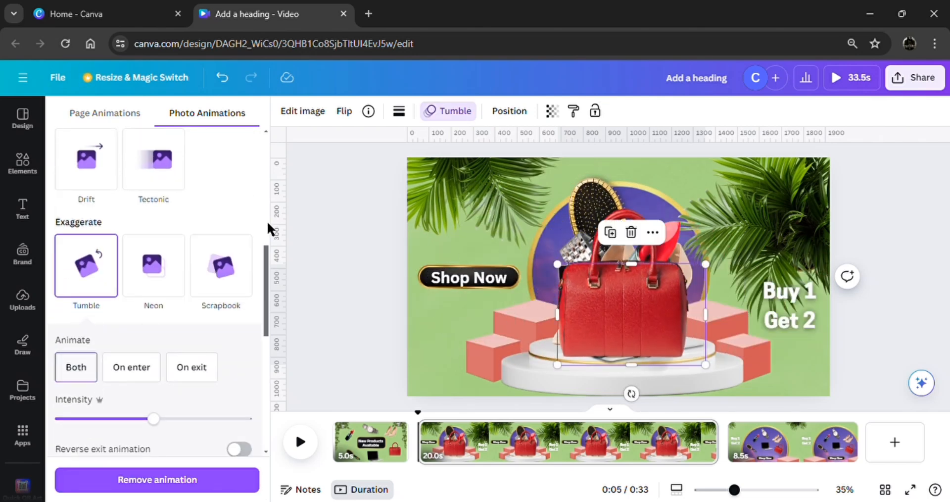
# Go through the product layers from handbag to laptop and check the animation assigned to each.
pyautogui.click(337, 191)
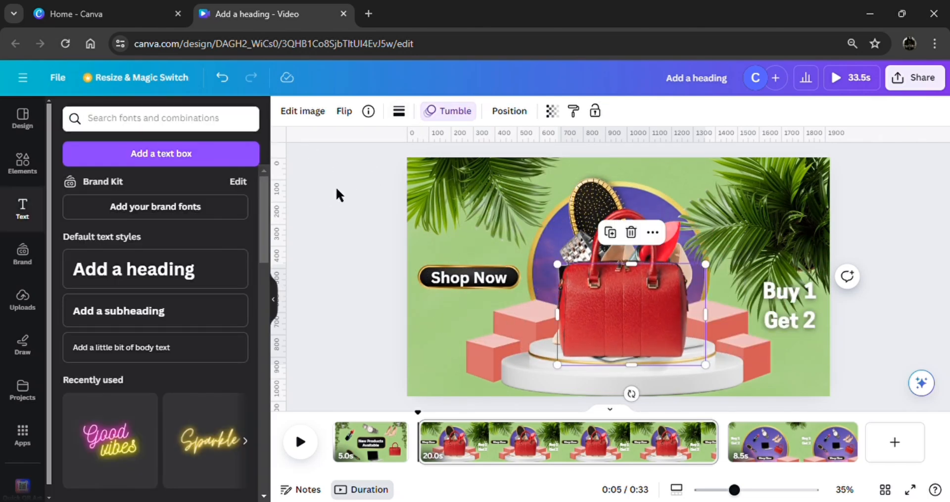
pyautogui.click(298, 115)
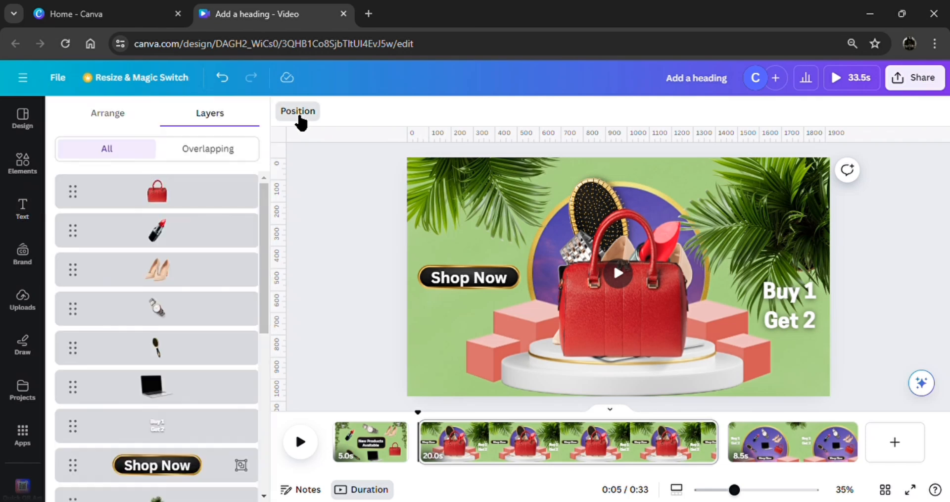
pyautogui.click(183, 210)
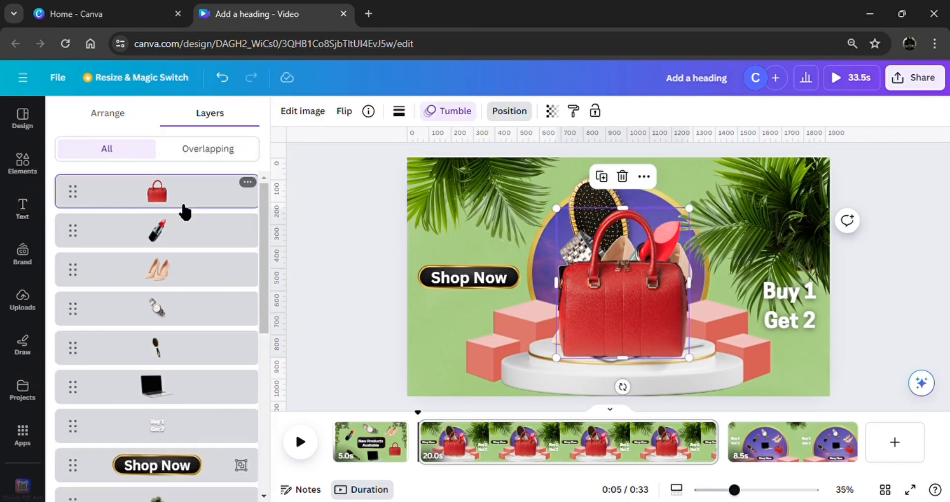
pyautogui.click(184, 233)
pyautogui.click(187, 267)
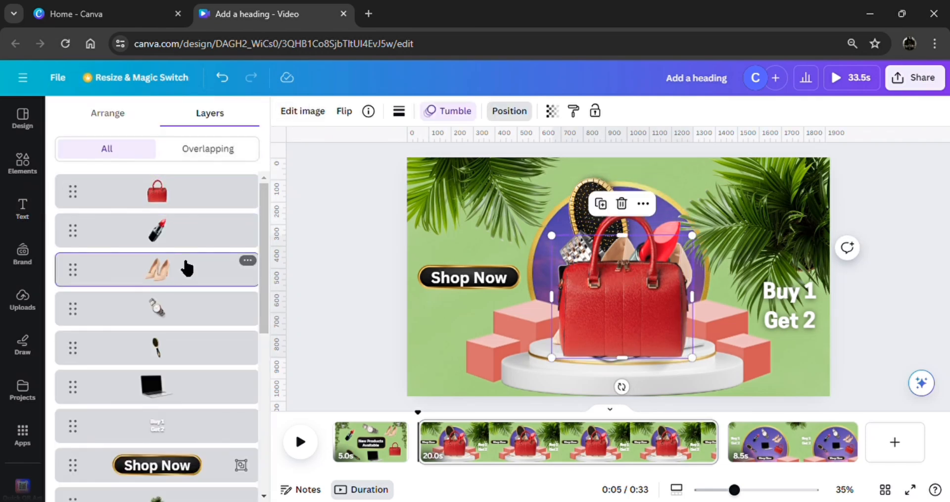
pyautogui.click(181, 309)
pyautogui.click(182, 352)
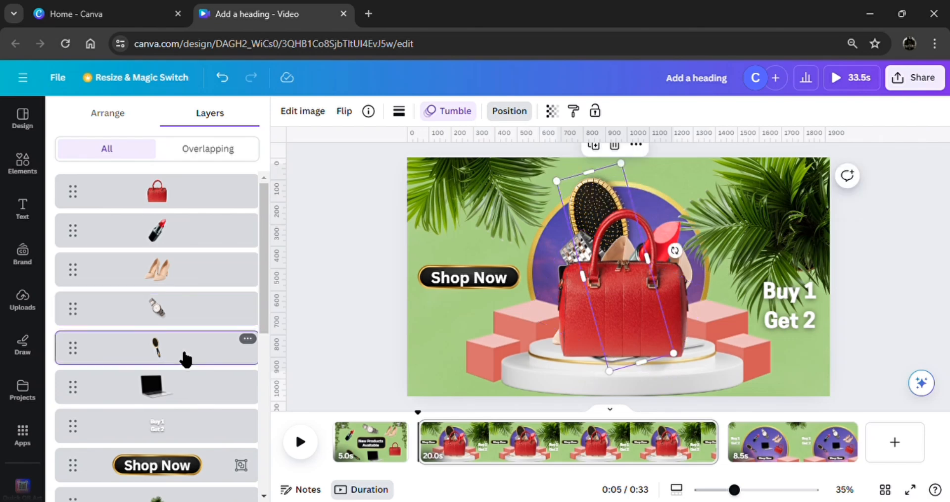
pyautogui.click(186, 391)
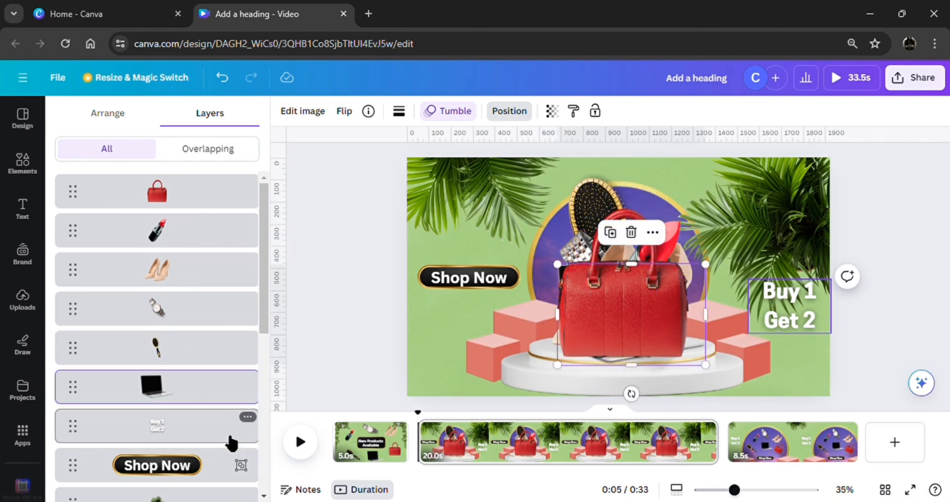
pyautogui.click(327, 343)
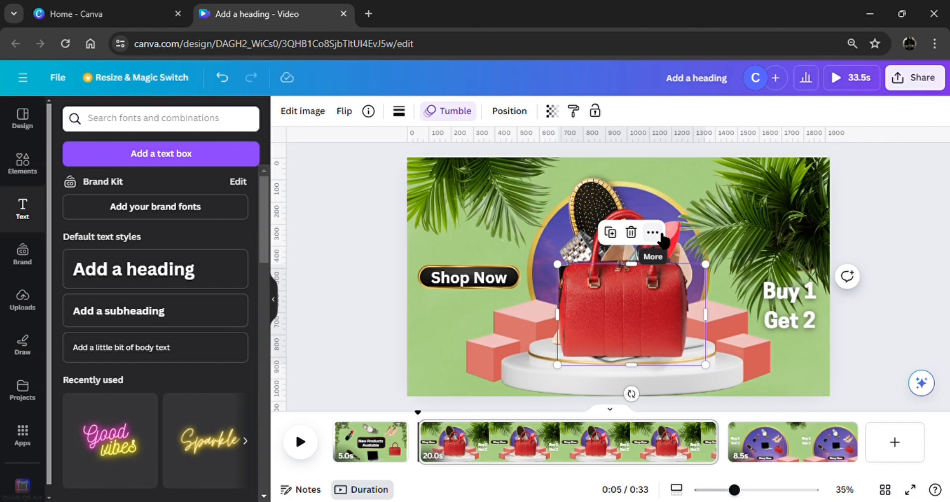
# Show the laptop's element timing above the second page in the timeline.
pyautogui.click(662, 237)
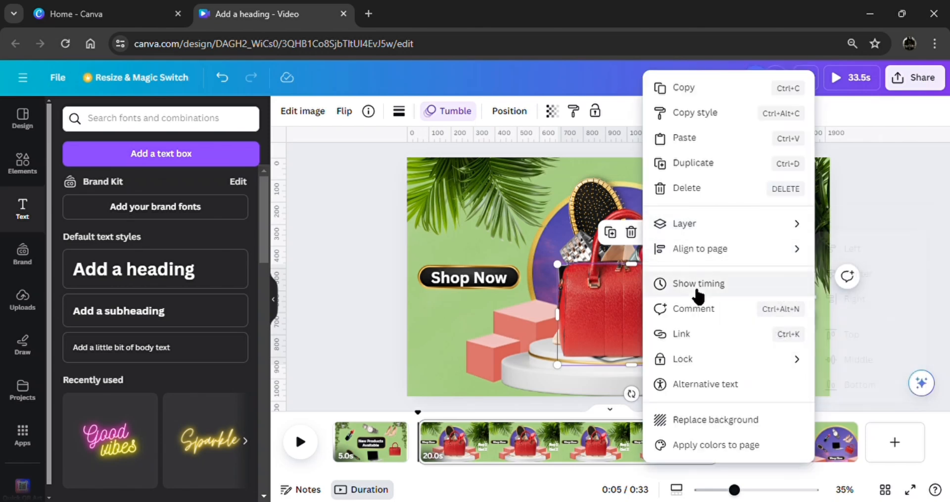
pyautogui.click(695, 292)
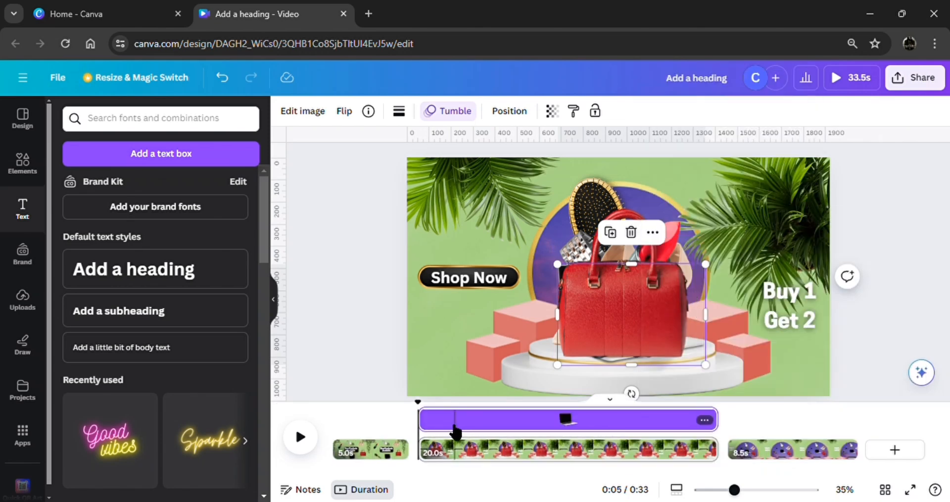
pyautogui.moveTo(434, 436); pyautogui.dragTo(407, 428)
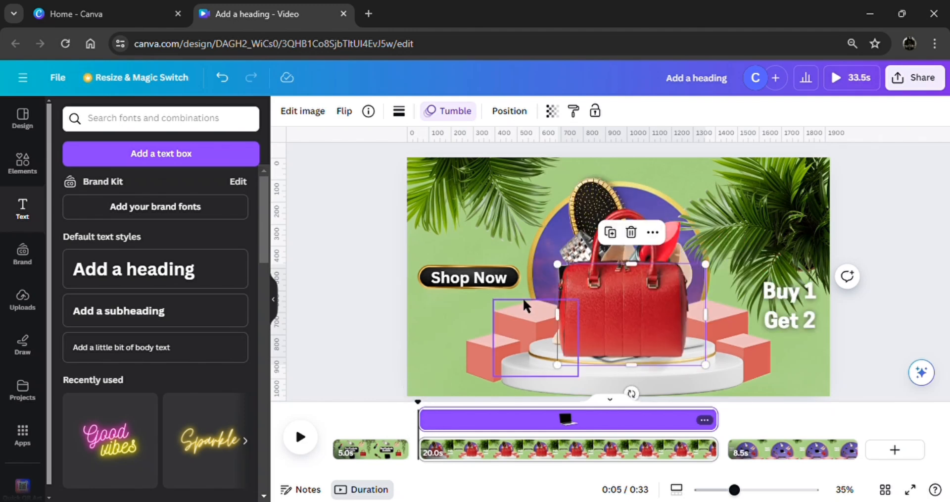
# Trim the red handbag's timing to 2.7 s, starting shortly after the beginning of the second page.
pyautogui.click(587, 308)
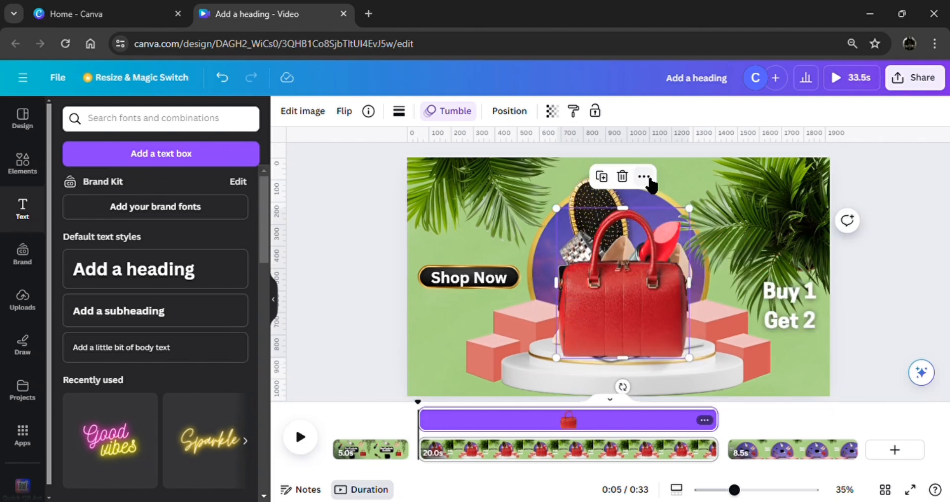
pyautogui.moveTo(433, 434); pyautogui.dragTo(441, 435)
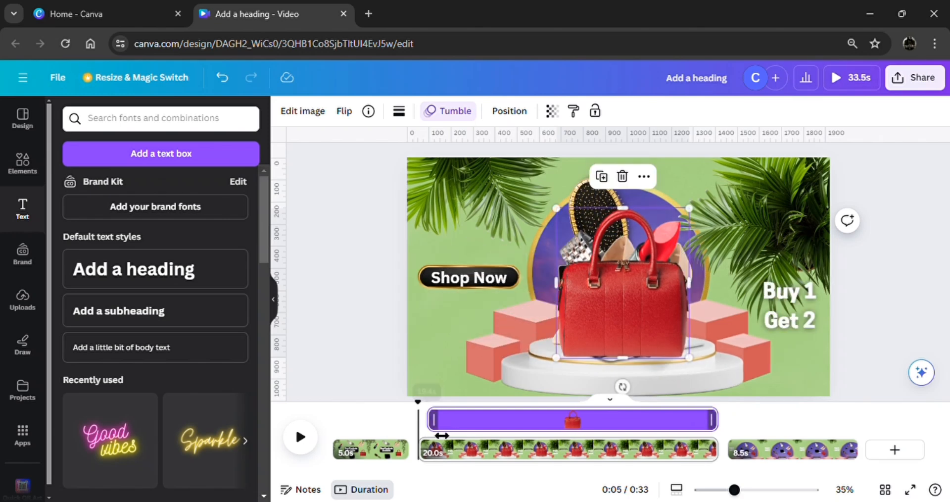
pyautogui.moveTo(647, 444); pyautogui.dragTo(471, 447)
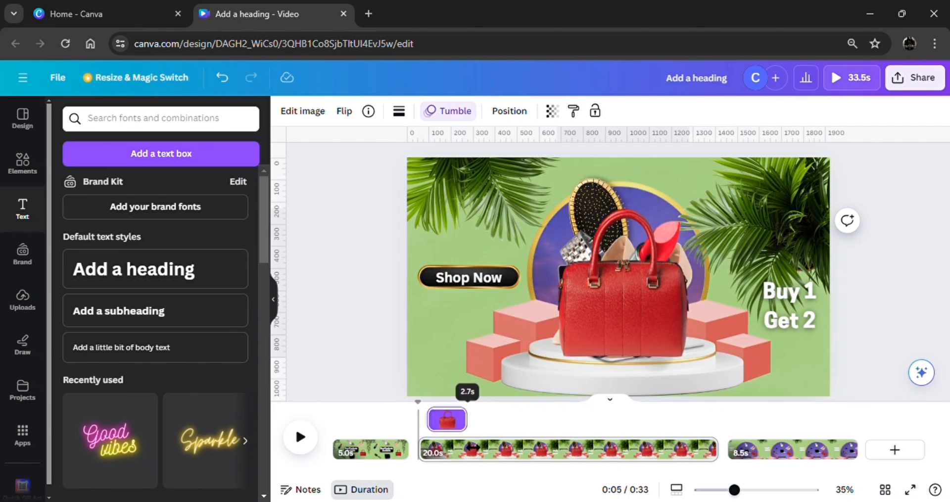
pyautogui.moveTo(472, 448); pyautogui.dragTo(473, 448)
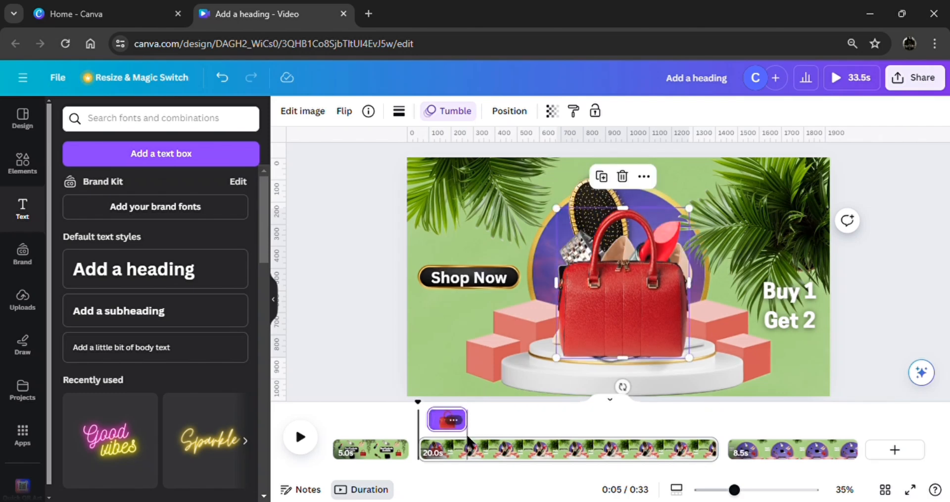
# Trim the lipstick's timing to a short segment of about the handbag's length, placed directly after the handbag's.
pyautogui.click(514, 112)
pyautogui.click(238, 247)
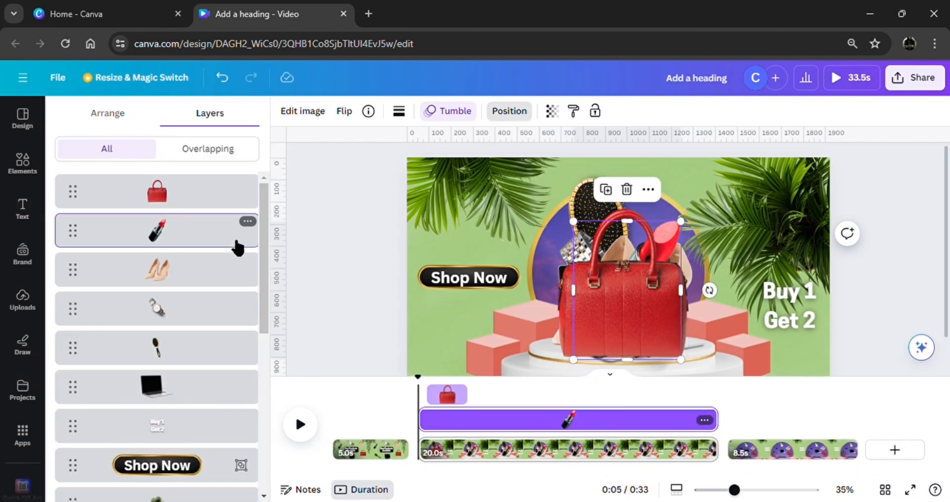
pyautogui.moveTo(440, 432); pyautogui.dragTo(479, 429)
pyautogui.moveTo(710, 435); pyautogui.dragTo(508, 428)
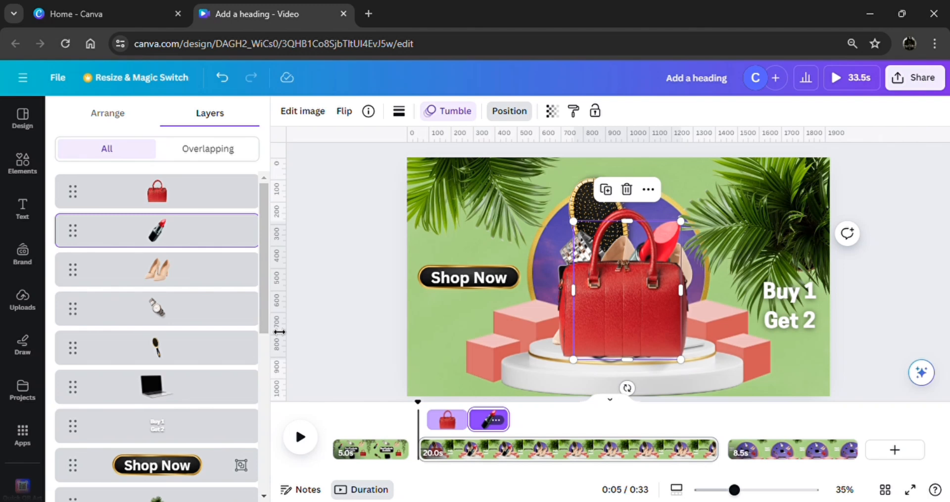
# Trim the high heels' timing to an equally short segment that starts where the lipstick's ends.
pyautogui.click(220, 280)
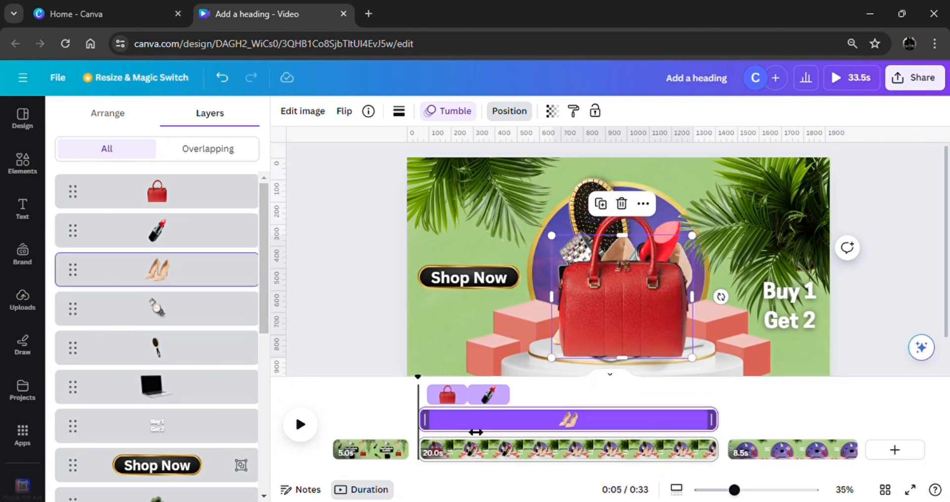
pyautogui.moveTo(476, 431); pyautogui.dragTo(524, 429)
pyautogui.moveTo(704, 433); pyautogui.dragTo(560, 440)
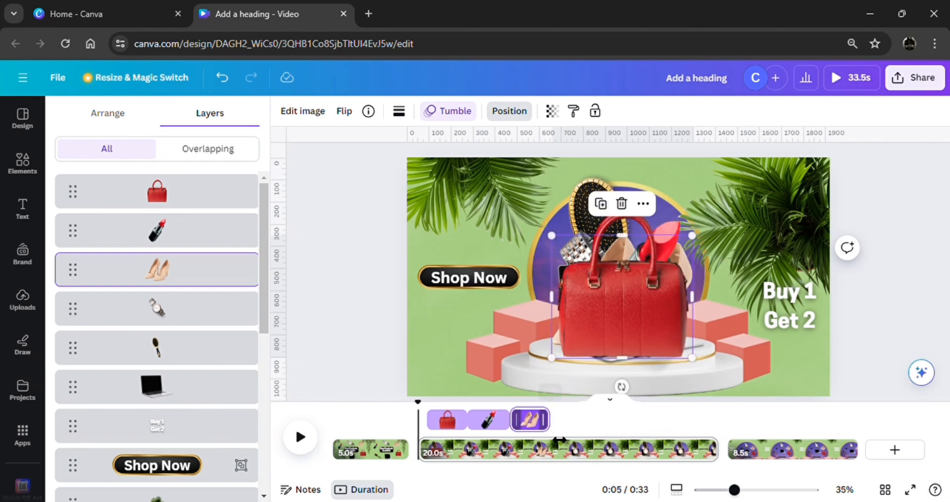
# Trim the wristwatch's timing to 2.7 s, starting directly after the high heels' segment.
pyautogui.click(223, 320)
pyautogui.moveTo(435, 430); pyautogui.dragTo(562, 427)
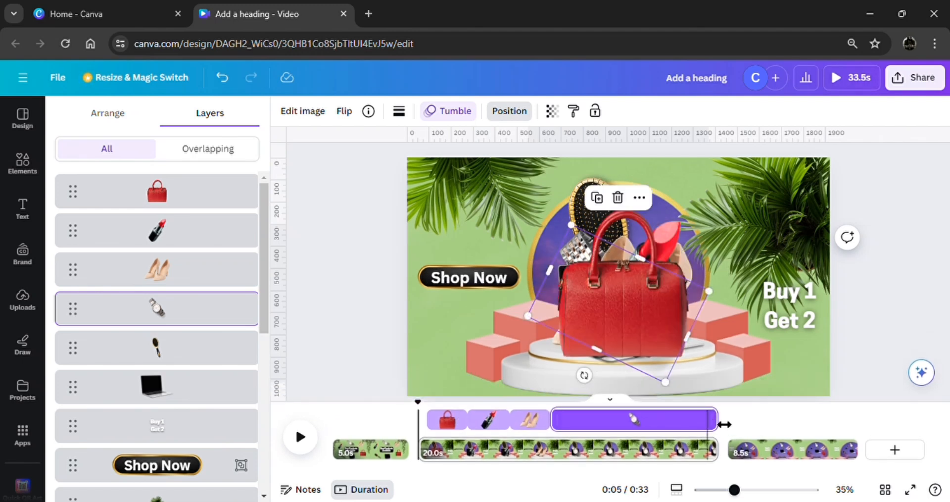
pyautogui.moveTo(726, 427); pyautogui.dragTo(597, 436)
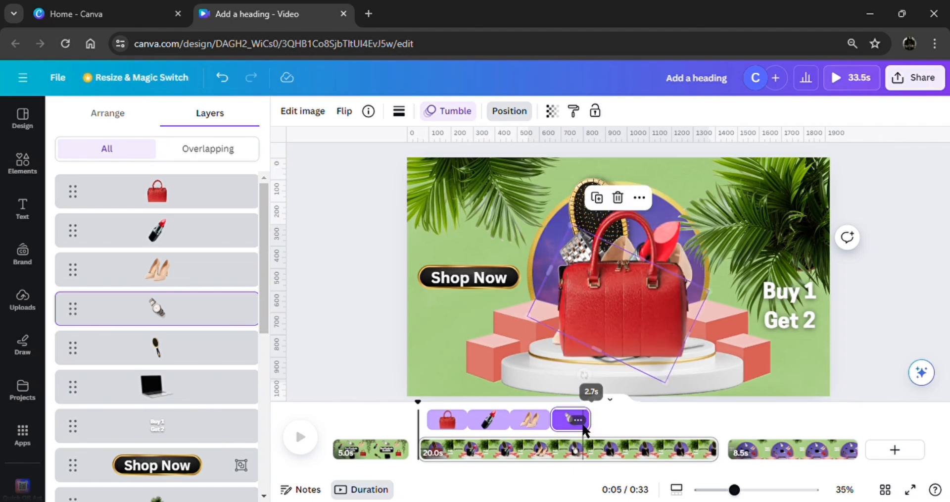
# Trim the hairbrush's timing to a short segment of about the wristwatch's length, placed directly after the wristwatch's.
pyautogui.click(206, 354)
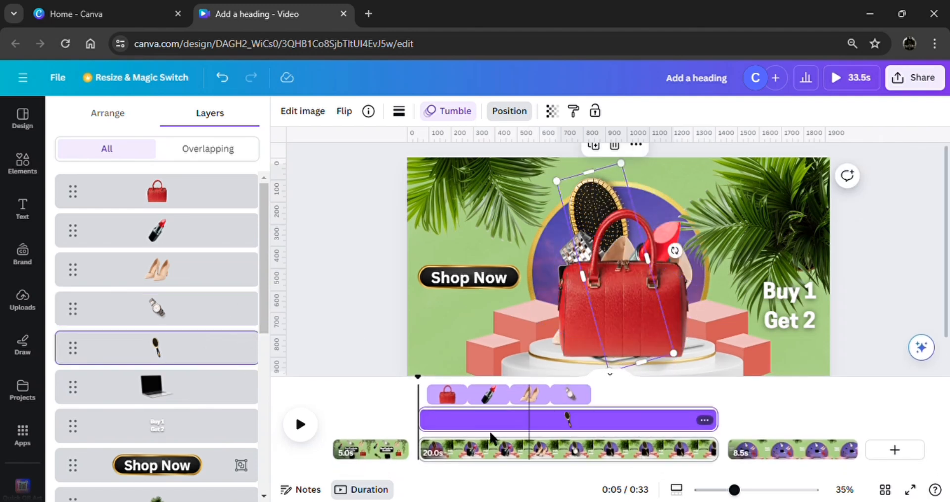
pyautogui.moveTo(437, 435); pyautogui.dragTo(606, 435)
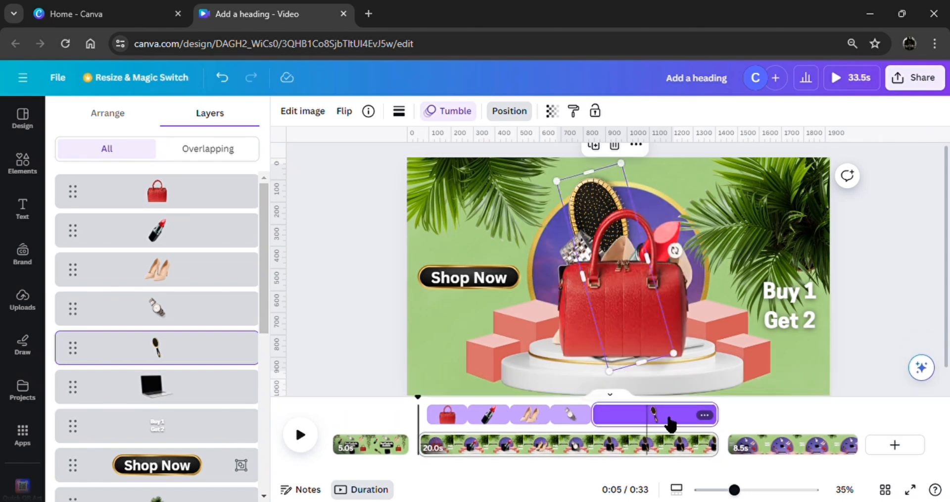
pyautogui.moveTo(698, 434); pyautogui.dragTo(641, 436)
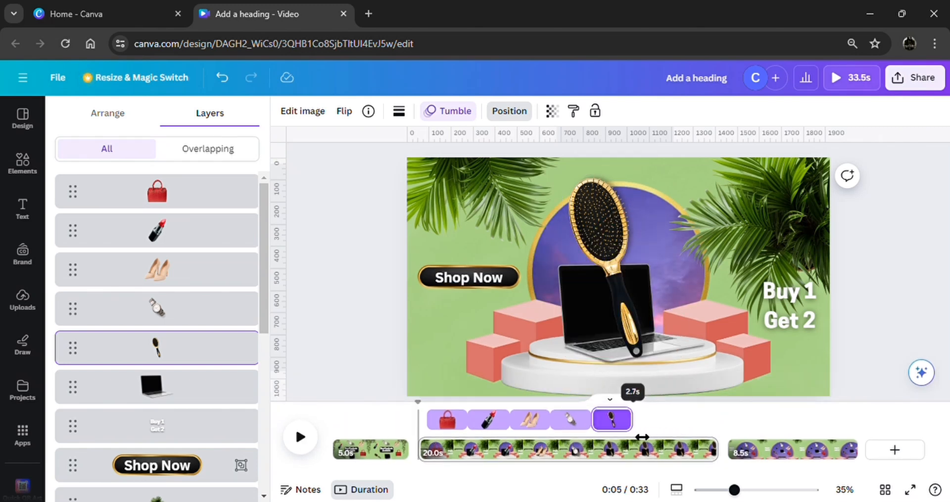
# Trim the laptop's timing to a segment as short as the hairbrush's, starting where the hairbrush's ends.
pyautogui.click(214, 393)
pyautogui.moveTo(422, 429); pyautogui.dragTo(640, 432)
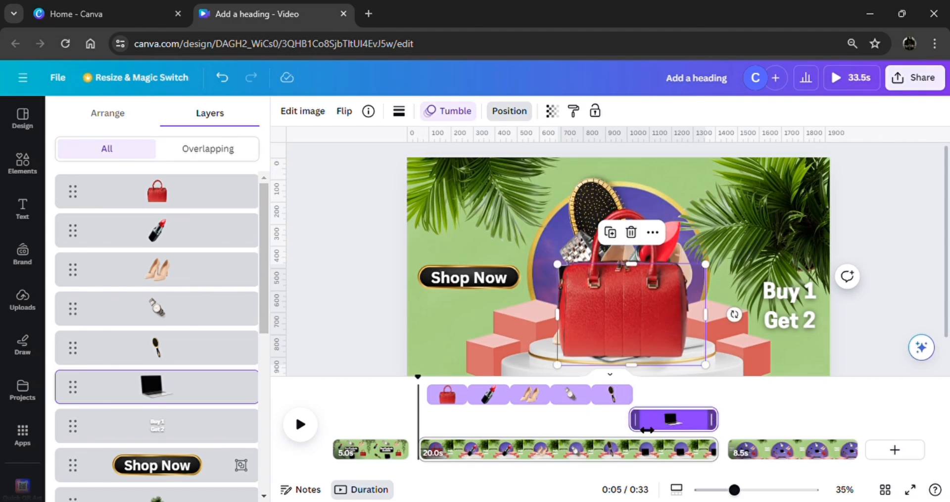
pyautogui.moveTo(650, 430); pyautogui.dragTo(655, 429)
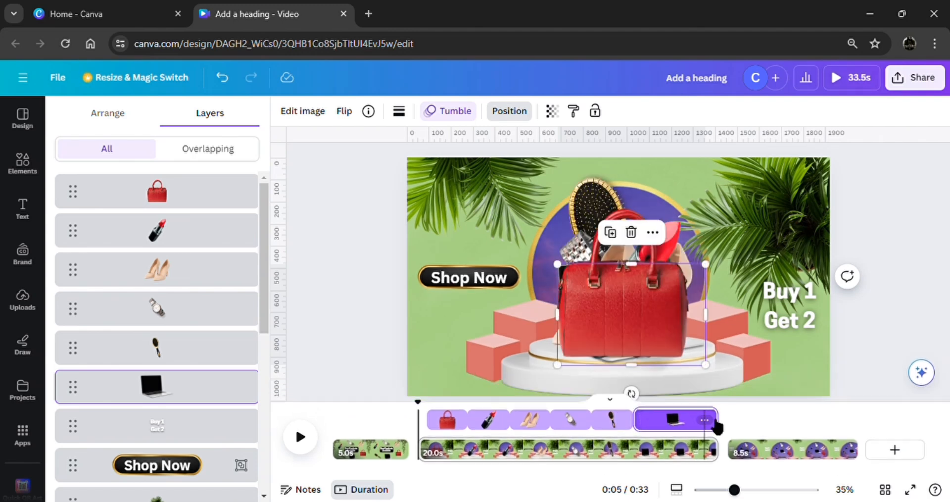
pyautogui.moveTo(725, 427); pyautogui.dragTo(681, 428)
pyautogui.click(326, 361)
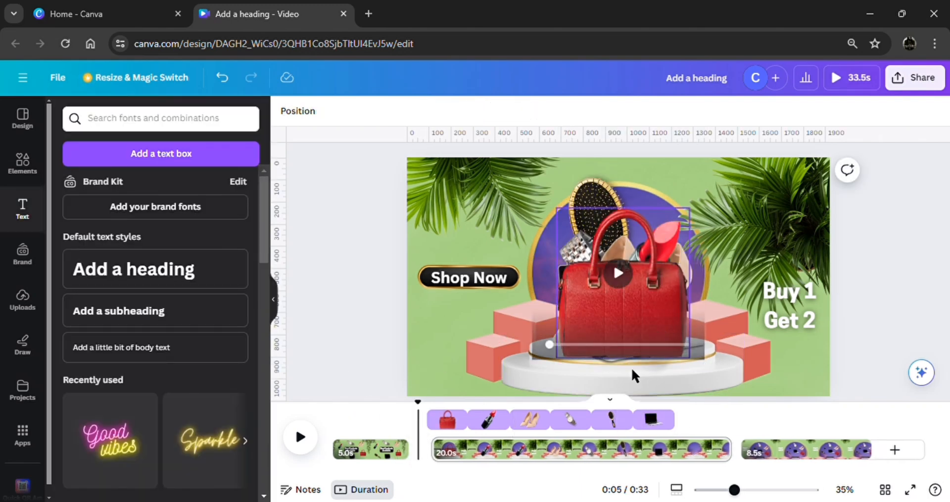
# Hide the element timing display for the second page, using the red handbag's options.
pyautogui.click(646, 326)
pyautogui.click(643, 177)
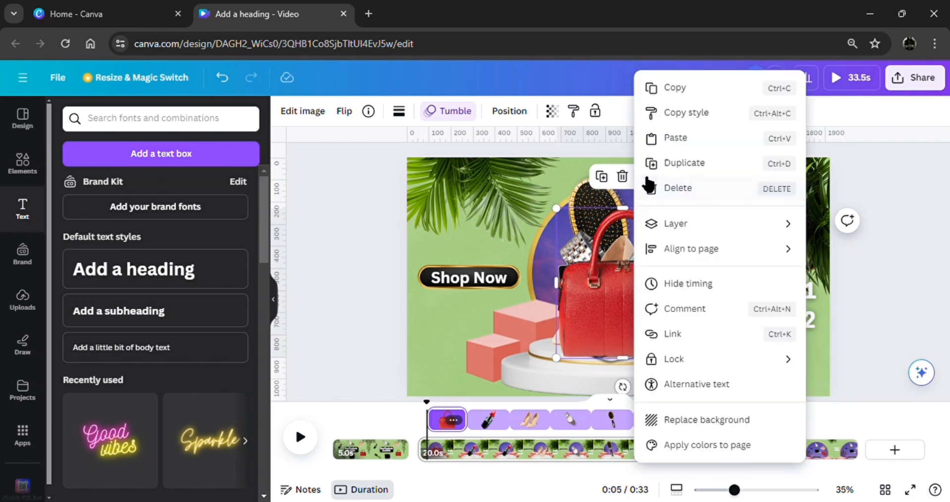
pyautogui.click(708, 290)
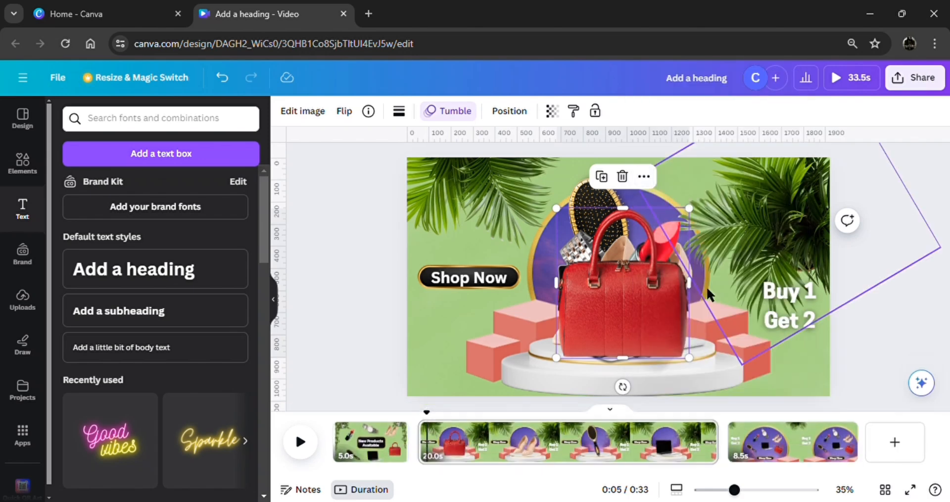
# Add a Circle Wipe transition with direction Out between the first and second pages, and trim the first page to 3.3 s.
pyautogui.click(378, 445)
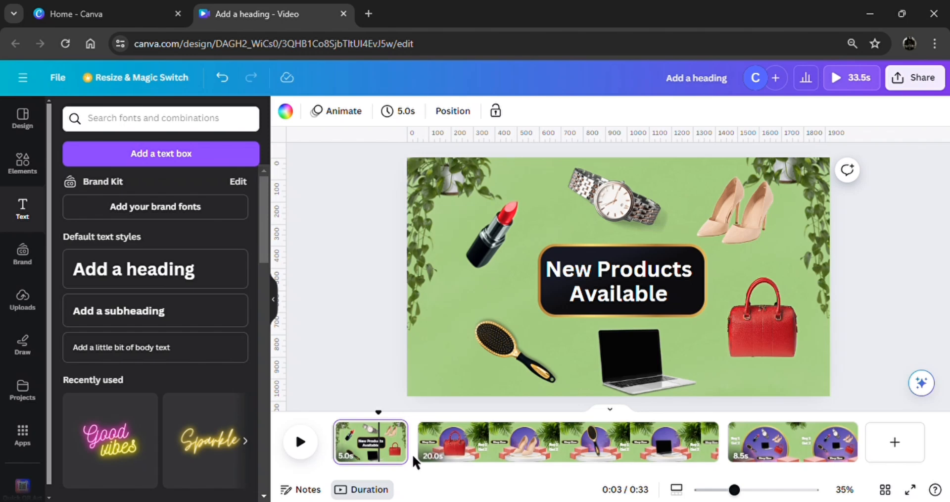
pyautogui.click(421, 452)
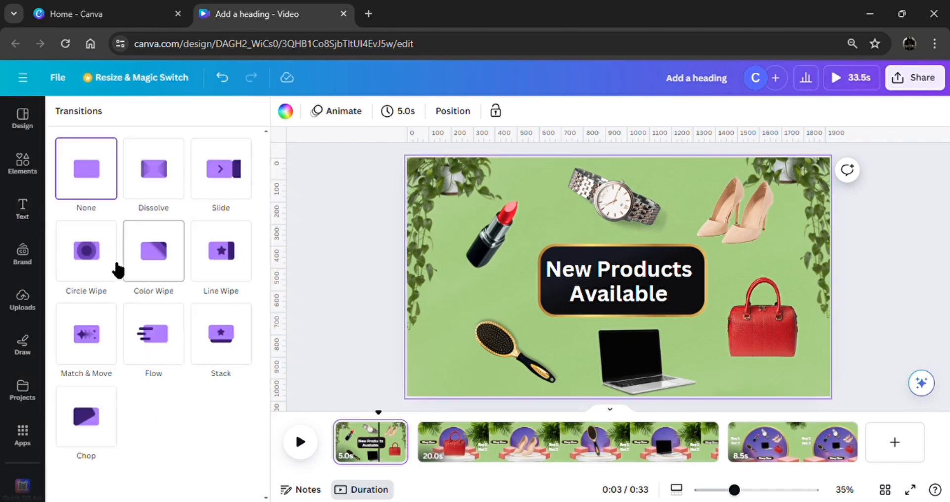
pyautogui.click(95, 264)
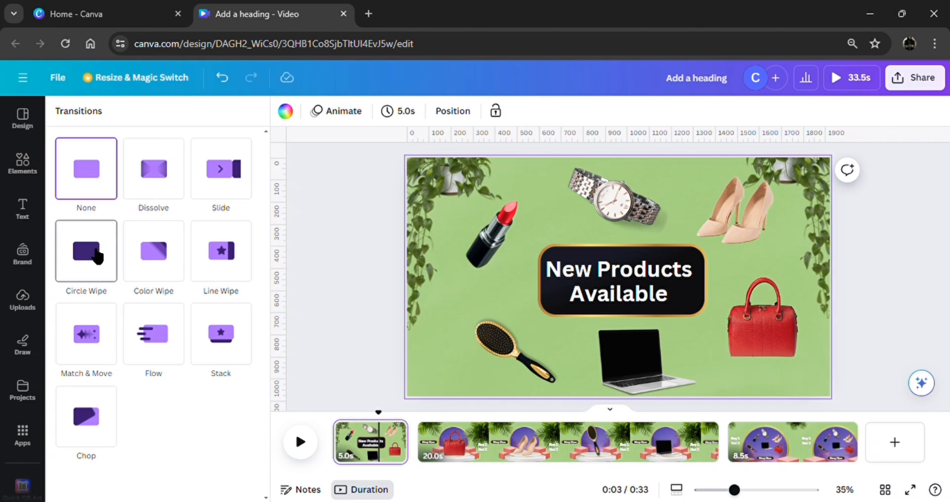
pyautogui.click(97, 256)
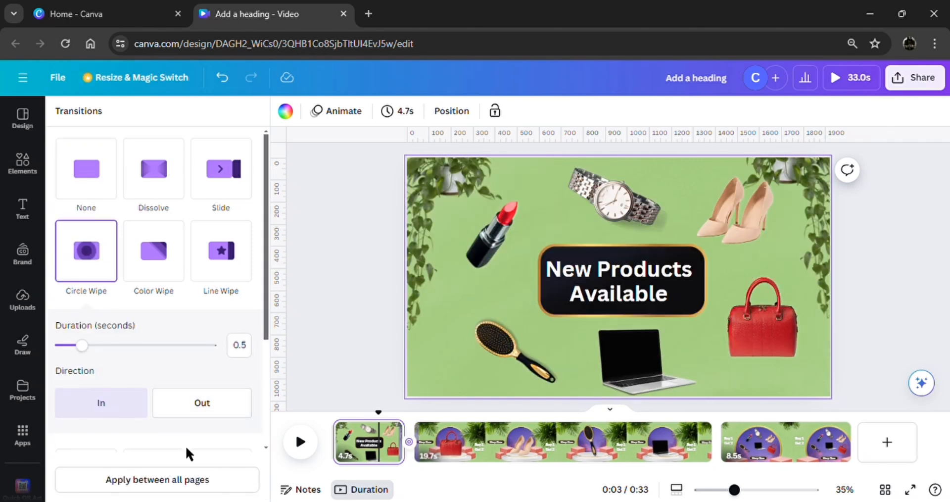
pyautogui.click(200, 403)
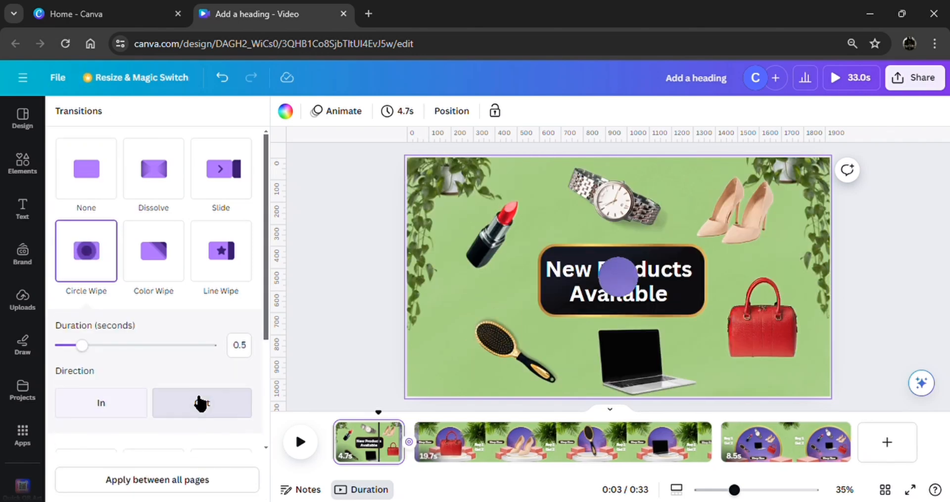
pyautogui.click(338, 363)
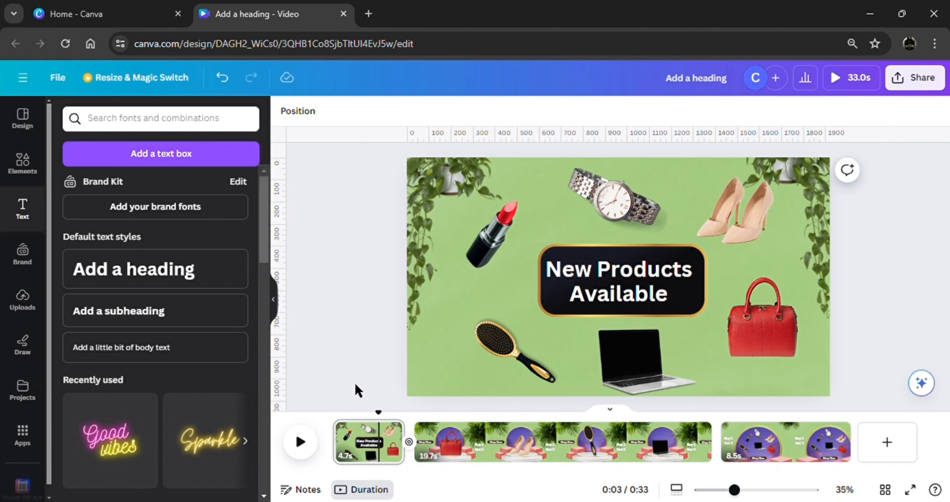
pyautogui.moveTo(337, 447); pyautogui.dragTo(358, 447)
# Add a Match & Move transition between the second and third pages and make its duration slightly longer.
pyautogui.click(542, 441)
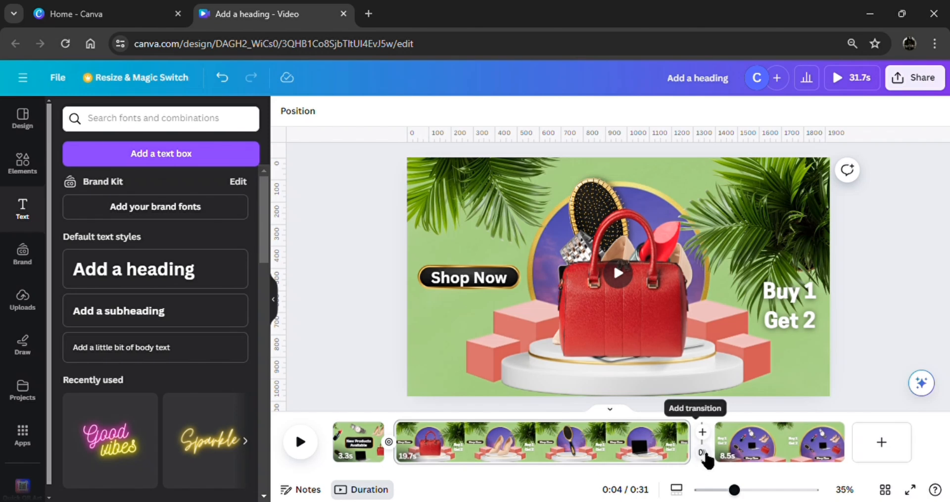
pyautogui.click(703, 452)
pyautogui.click(95, 346)
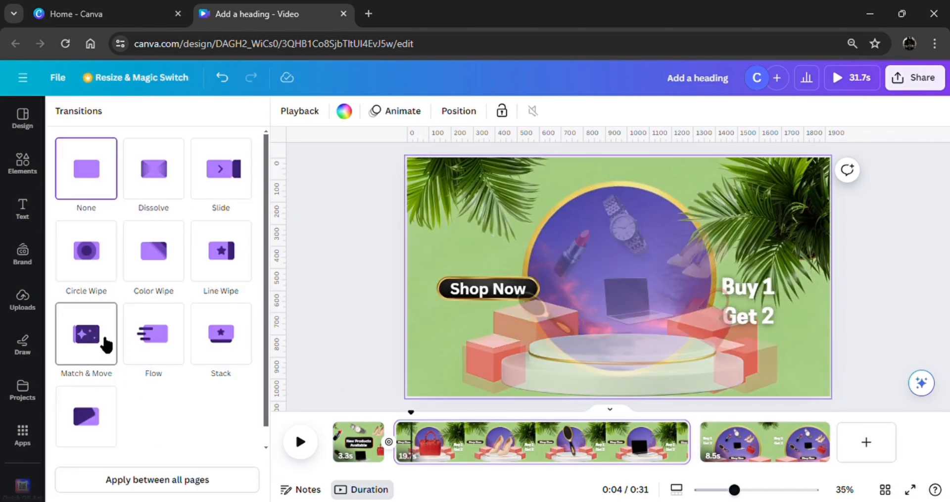
pyautogui.click(103, 340)
pyautogui.scroll(-1, 99, 334)
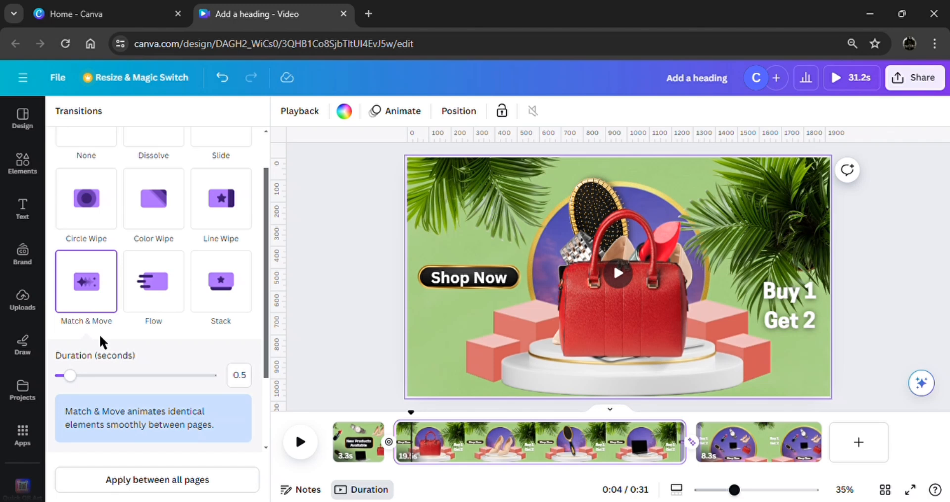
pyautogui.click(82, 376)
pyautogui.click(334, 322)
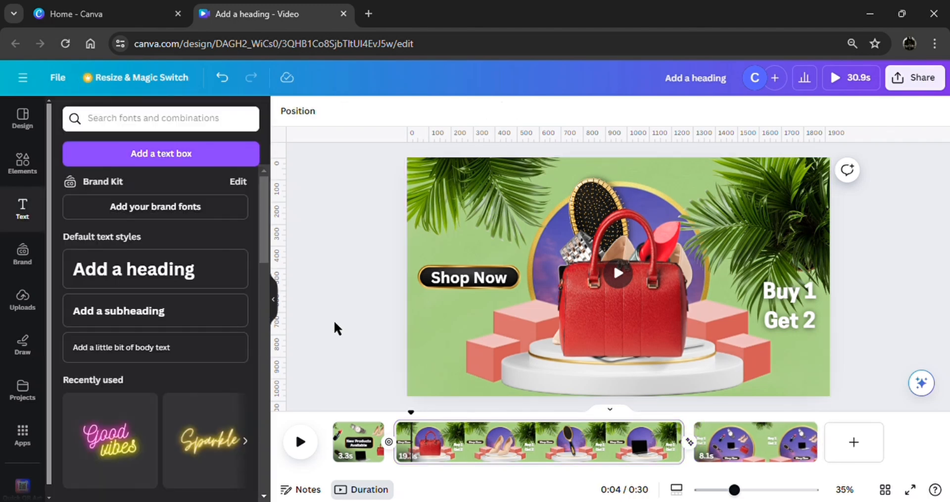
# Play the video from the first page to preview the animations and page transitions.
pyautogui.click(349, 459)
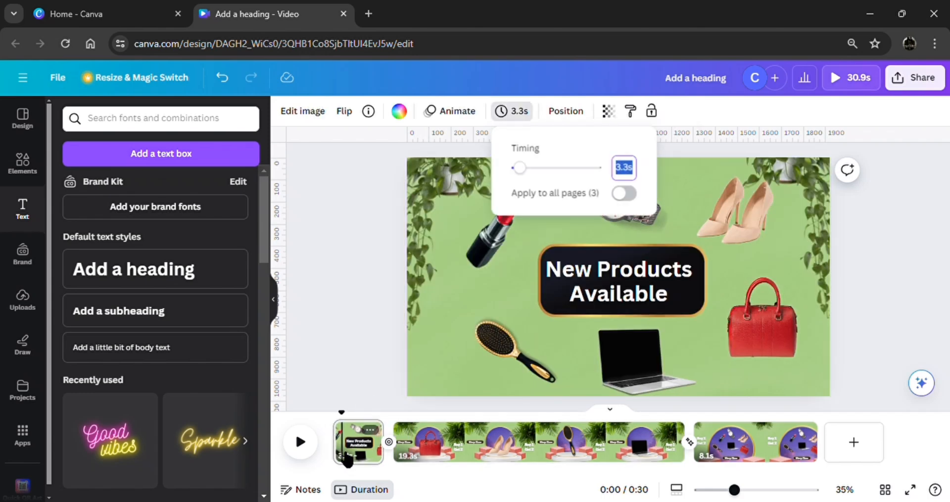
pyautogui.click(303, 445)
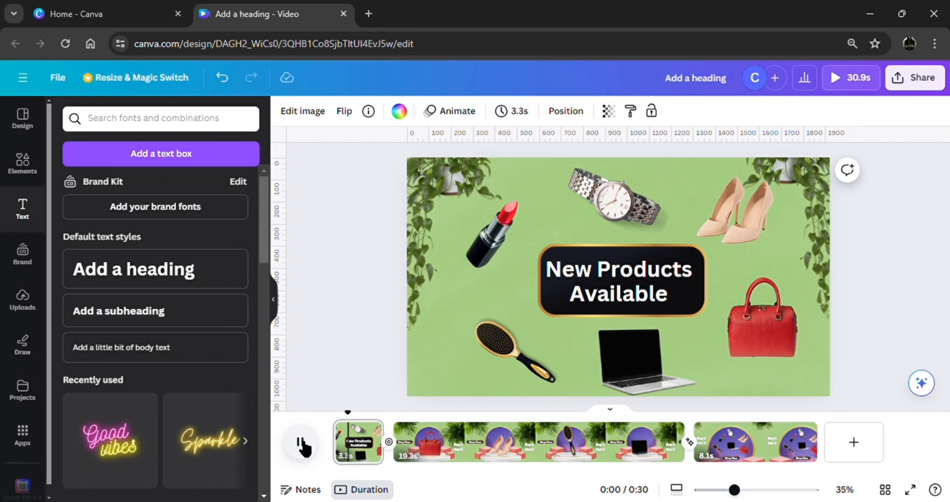